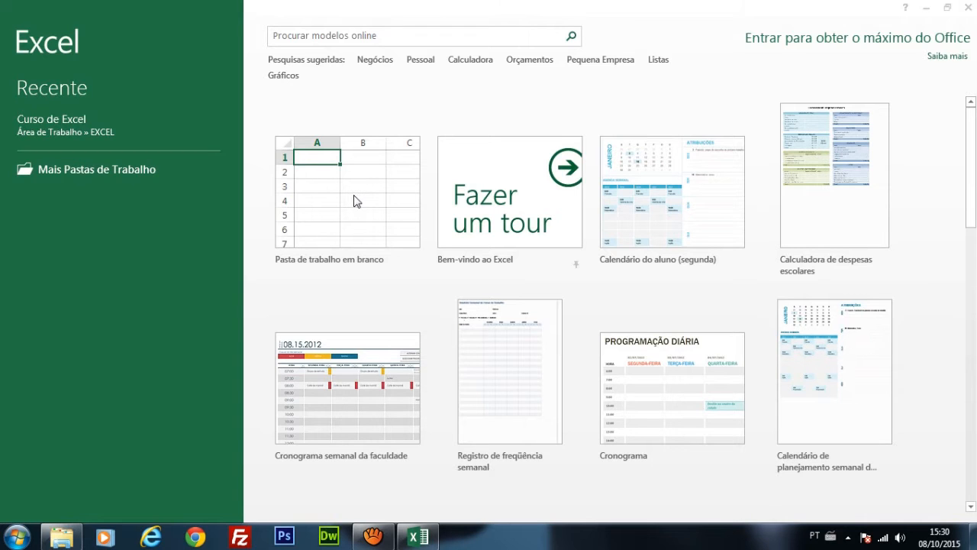
# Step: Create a blank workbook and enter the labels Salario, Outros and Total in cells B3 to B5
pyautogui.click(353, 201)
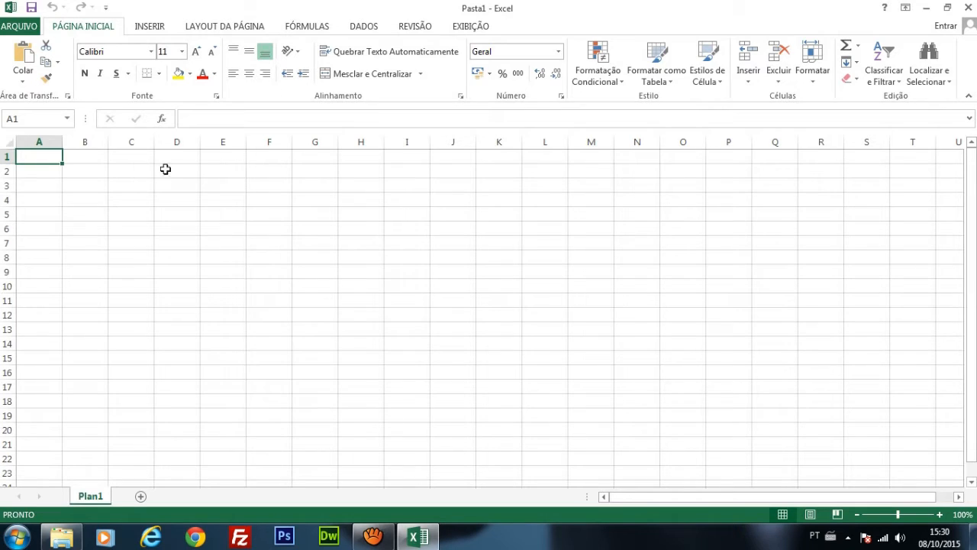
pyautogui.click(90, 187)
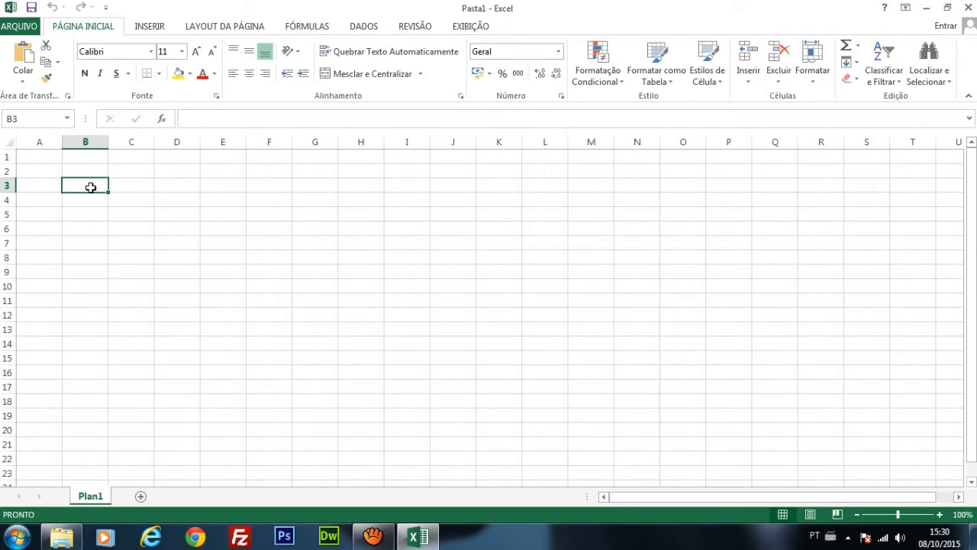
pyautogui.moveTo(90, 187); pyautogui.dragTo(129, 187)
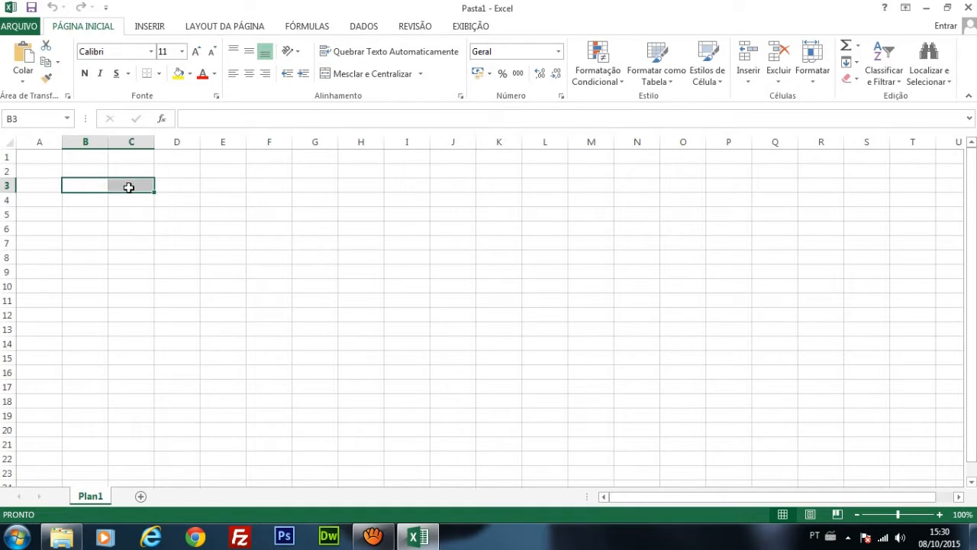
pyautogui.click(129, 187)
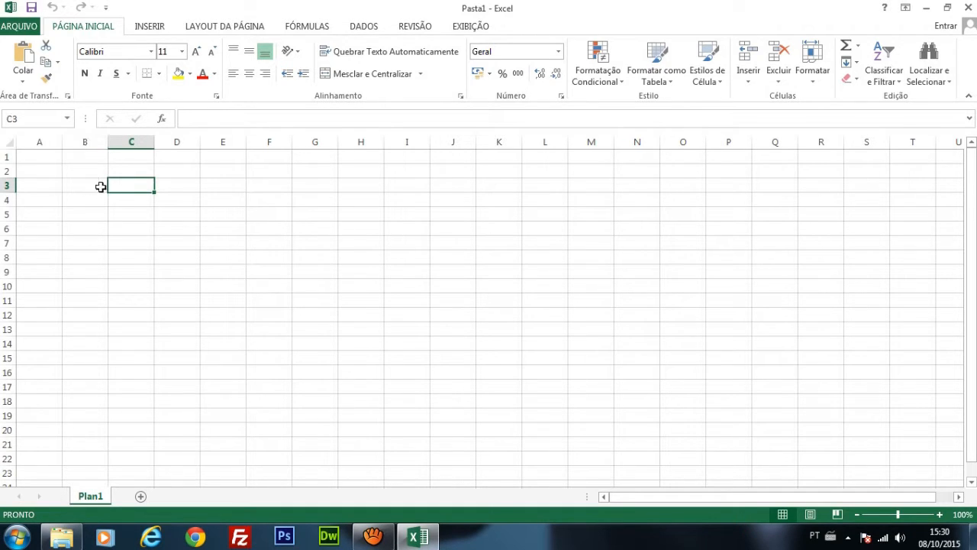
pyautogui.click(95, 184)
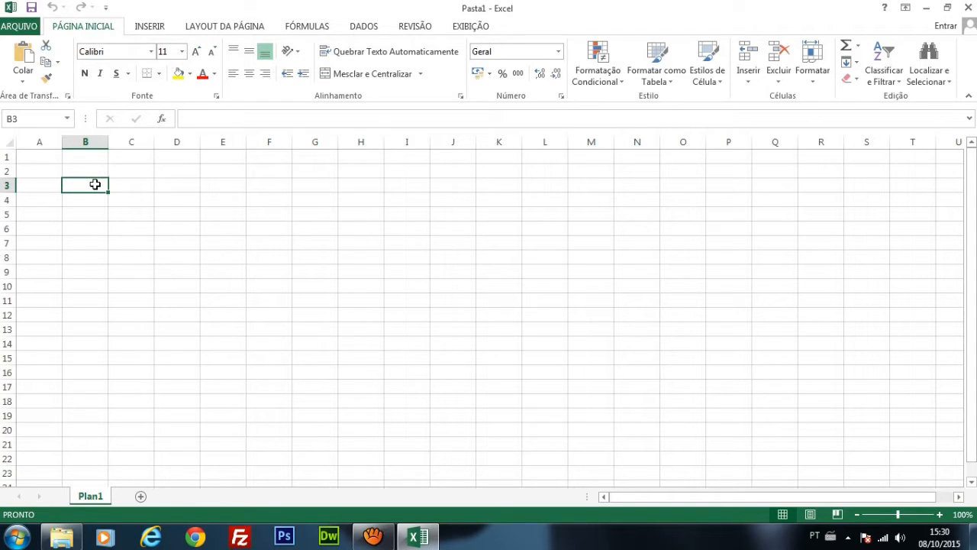
pyautogui.write('Salario')
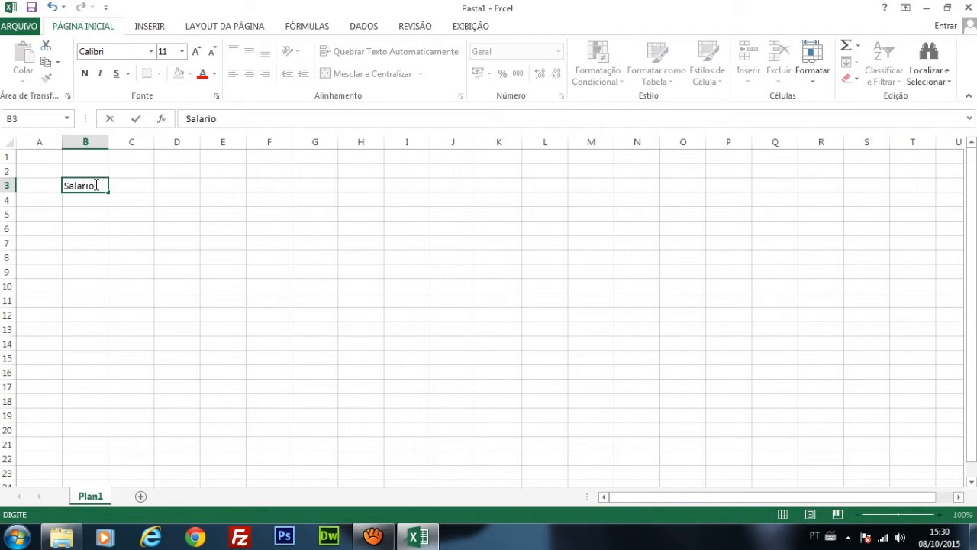
pyautogui.press('Return')
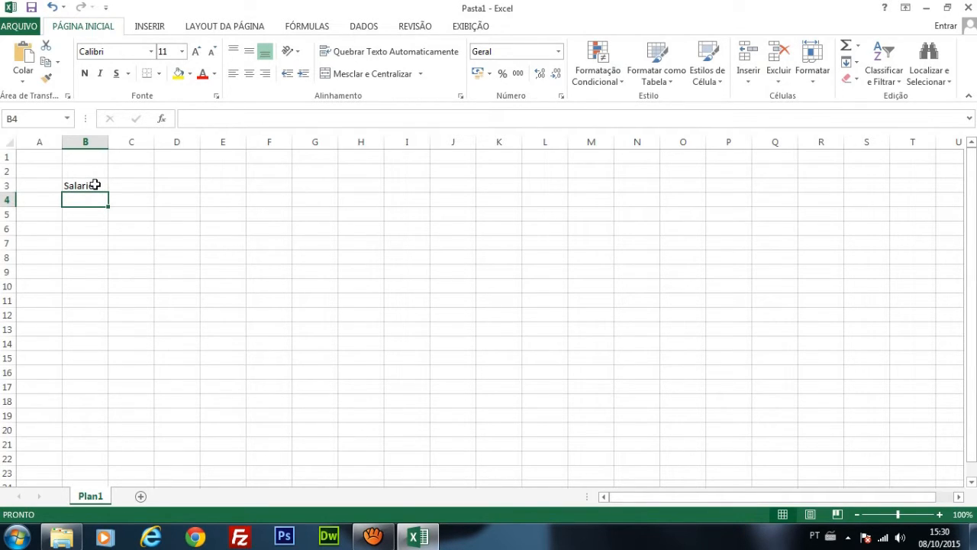
pyautogui.write('Outros')
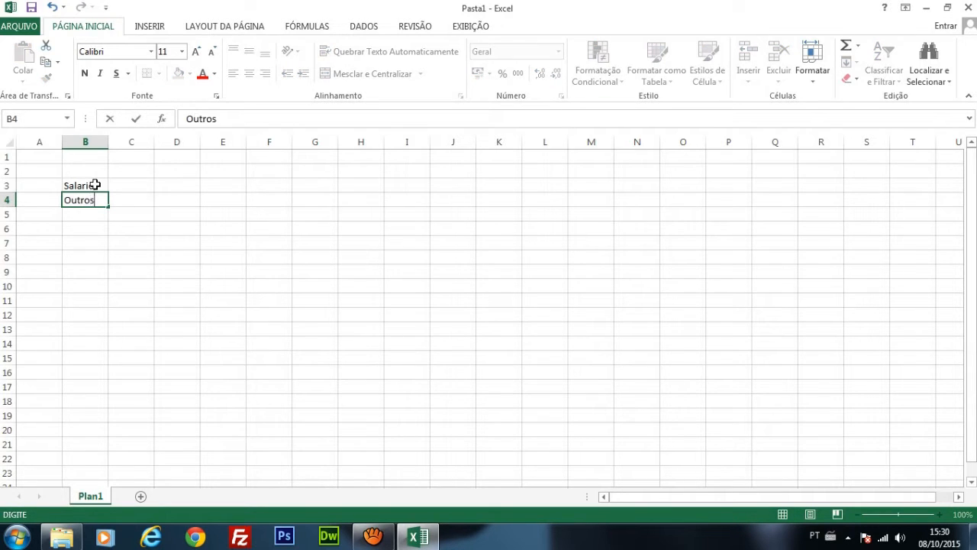
pyautogui.press('Return')
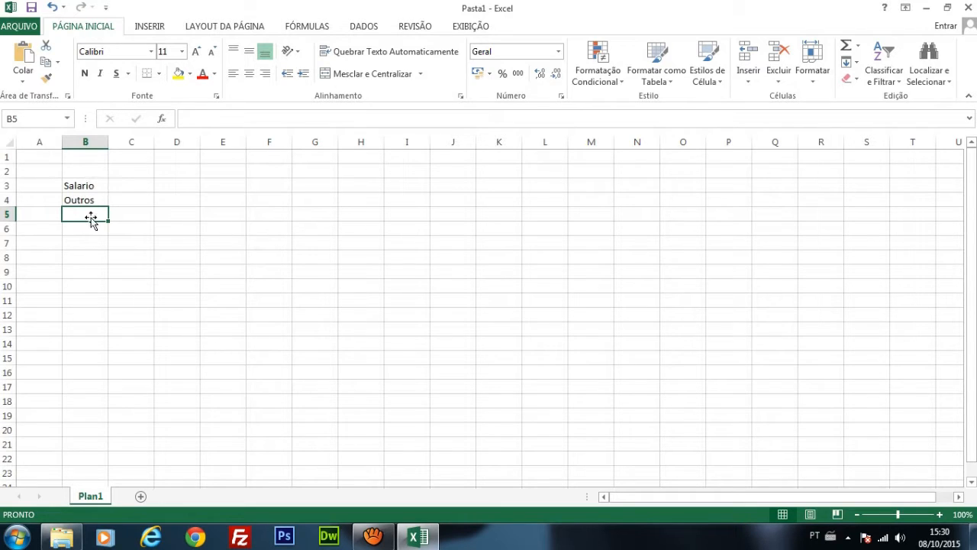
pyautogui.write('Total')
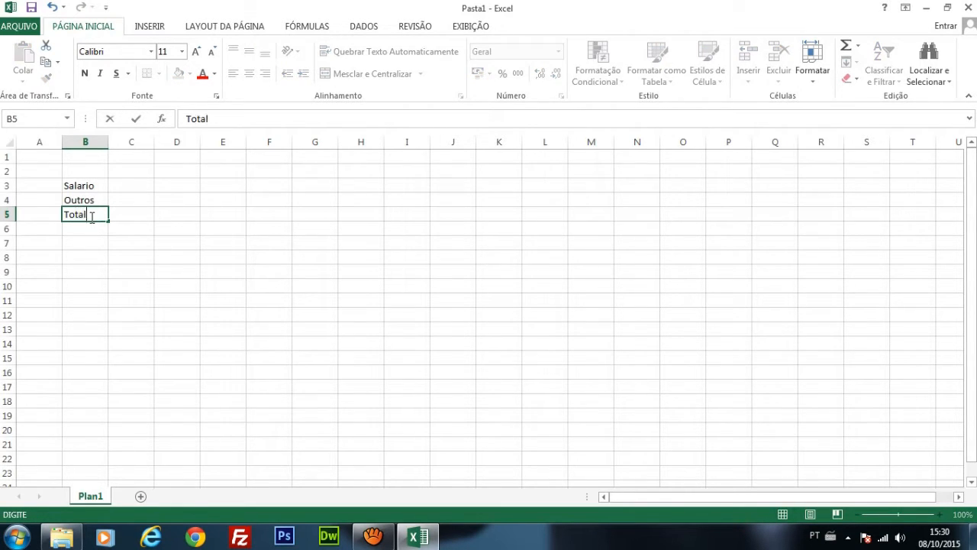
pyautogui.press('Return')
# Step: Apply borders to all sides of every cell in the range B3:C5
pyautogui.moveTo(88, 186); pyautogui.dragTo(129, 214)
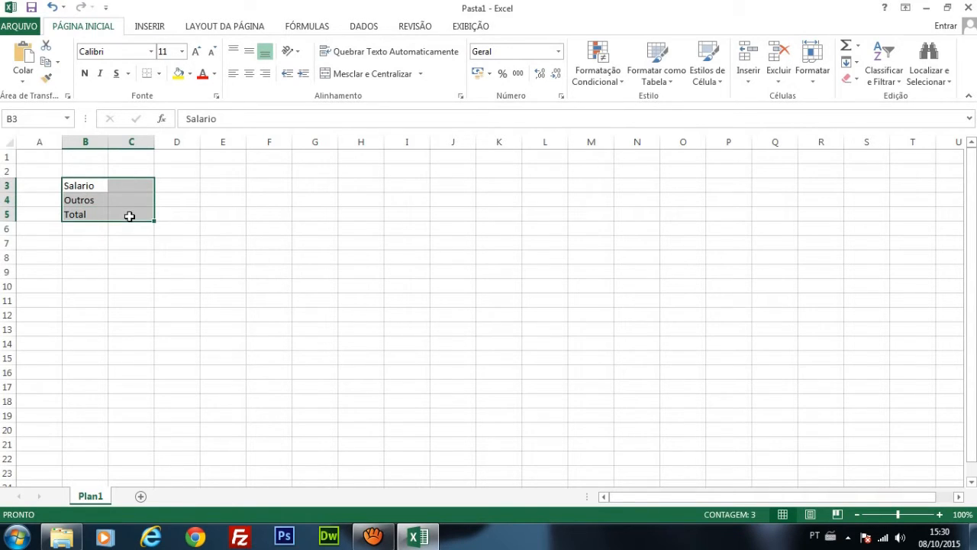
pyautogui.click(155, 75)
pyautogui.click(197, 197)
pyautogui.click(83, 244)
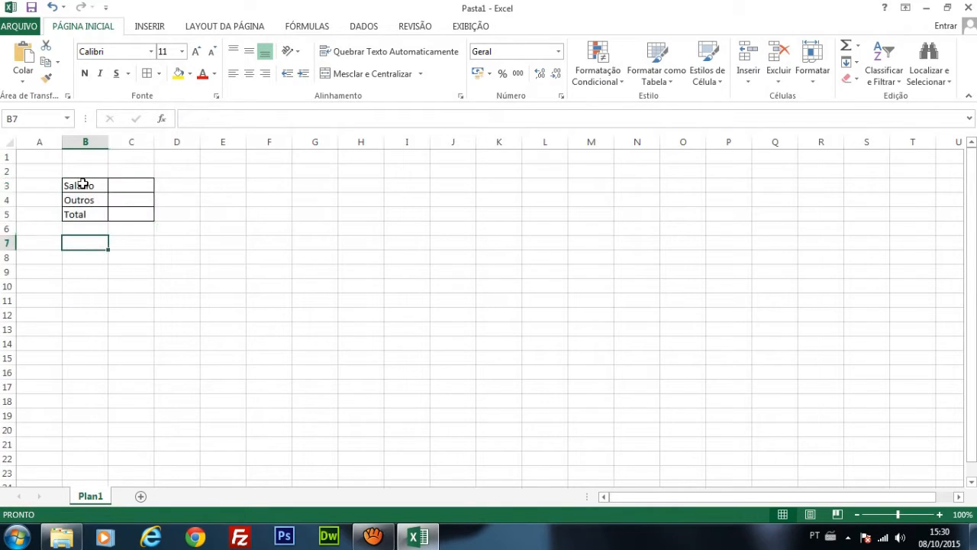
pyautogui.moveTo(83, 186); pyautogui.dragTo(131, 216)
# Step: Enter the sheet title Controle Financeiro in cell B1
pyautogui.click(89, 158)
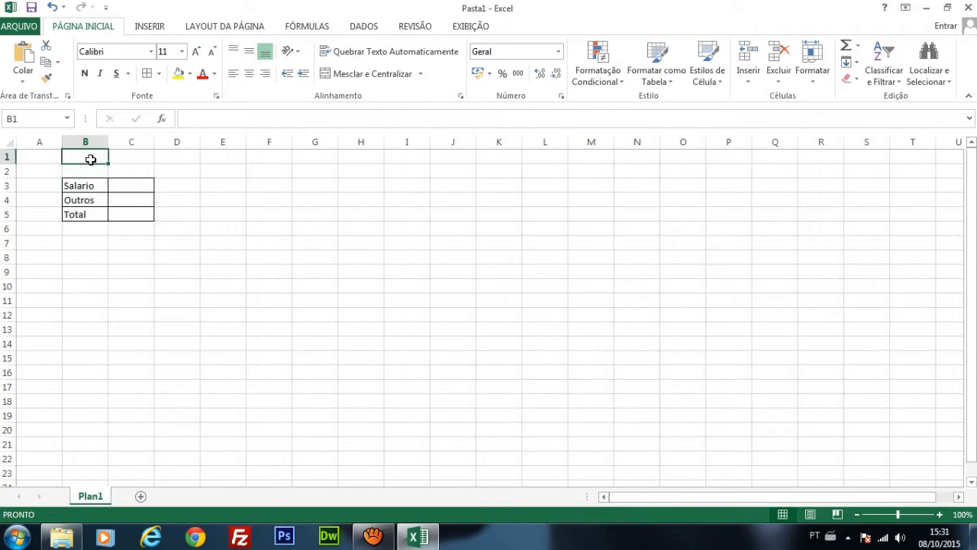
pyautogui.write('Controle')
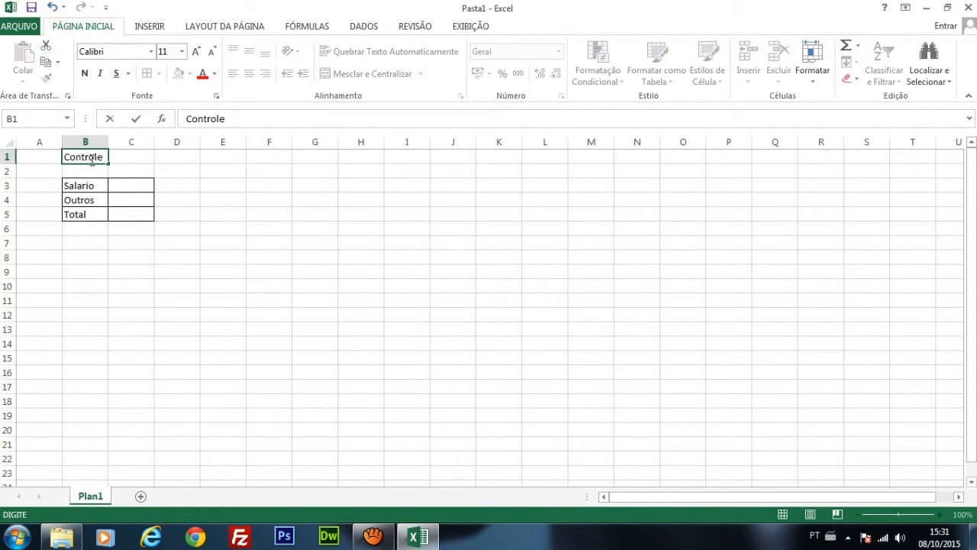
pyautogui.write(' Financeiro')
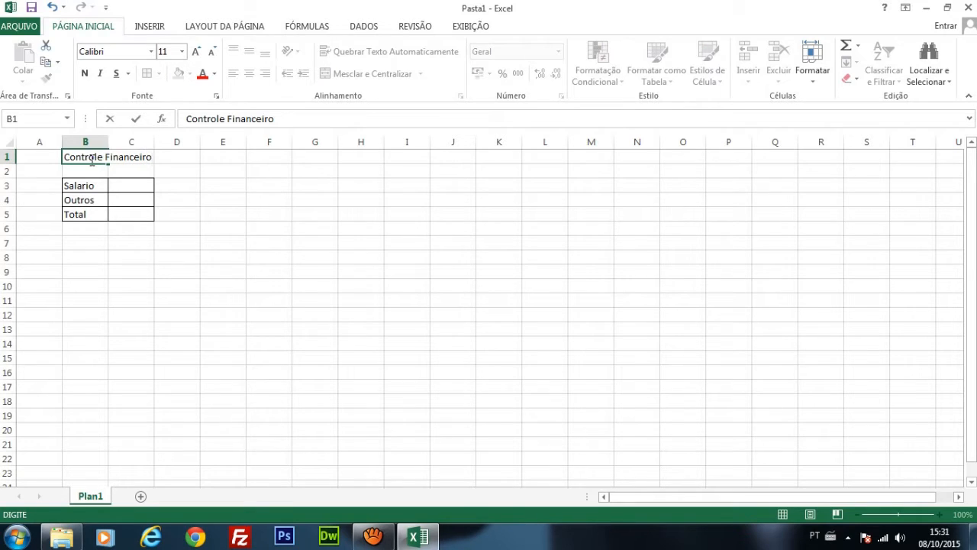
pyautogui.press('Return')
# Step: Enter the section heading Gastos Fixos in cell B7
pyautogui.click(96, 233)
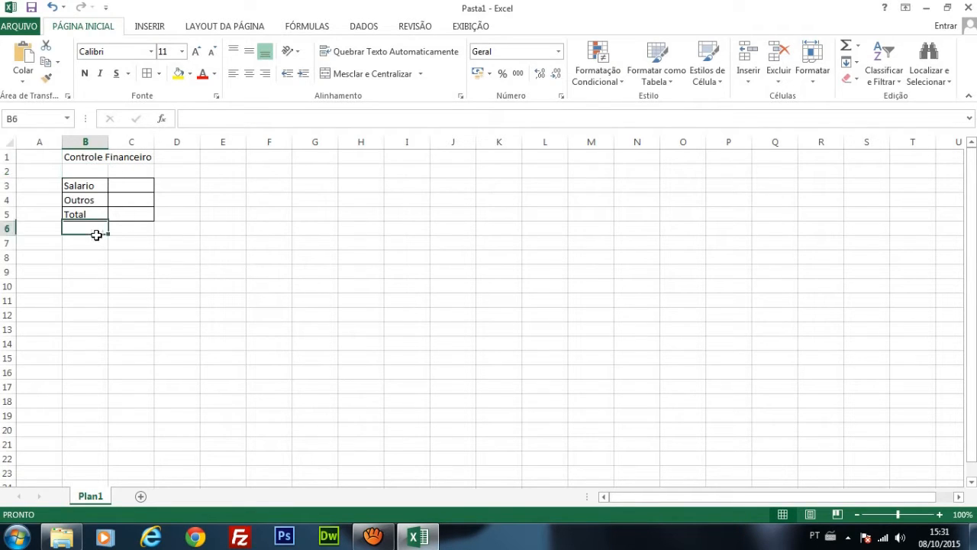
pyautogui.click(98, 243)
pyautogui.write('Gastos Fio')
pyautogui.press('BackSpace')
pyautogui.write('xos')
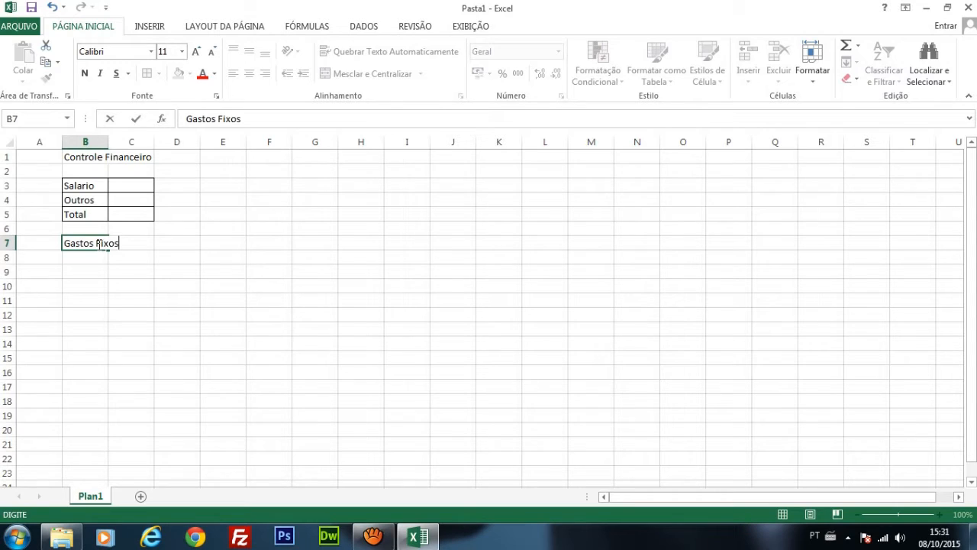
pyautogui.press('Return')
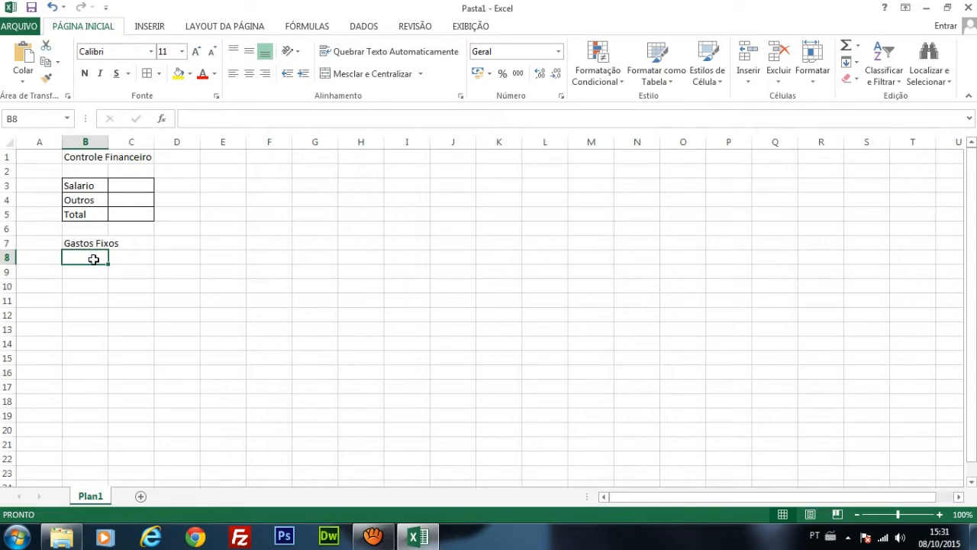
# Step: Merge cells B7 and C7 and center the Gastos Fixos heading across them
pyautogui.click(130, 257)
pyautogui.moveTo(78, 244); pyautogui.dragTo(125, 247)
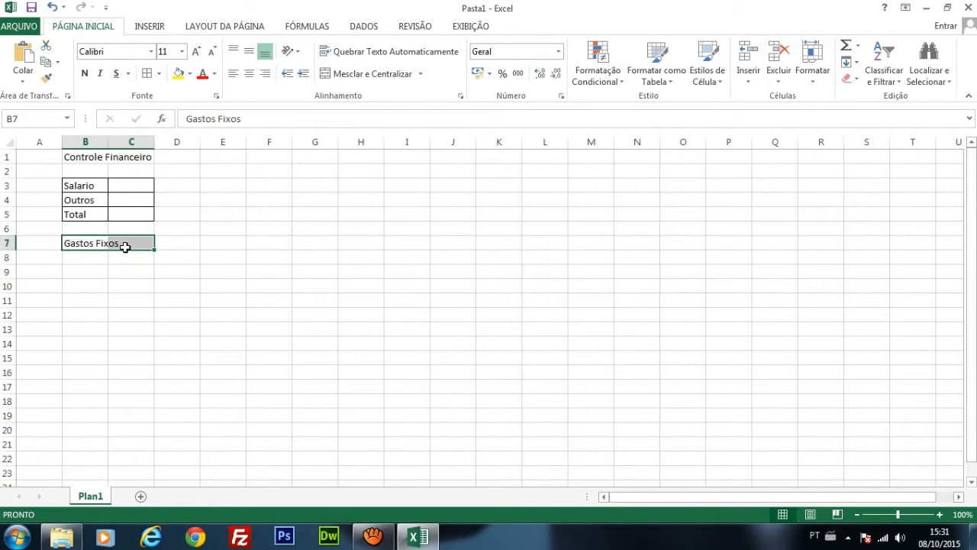
pyautogui.click(75, 258)
pyautogui.moveTo(76, 244); pyautogui.dragTo(125, 246)
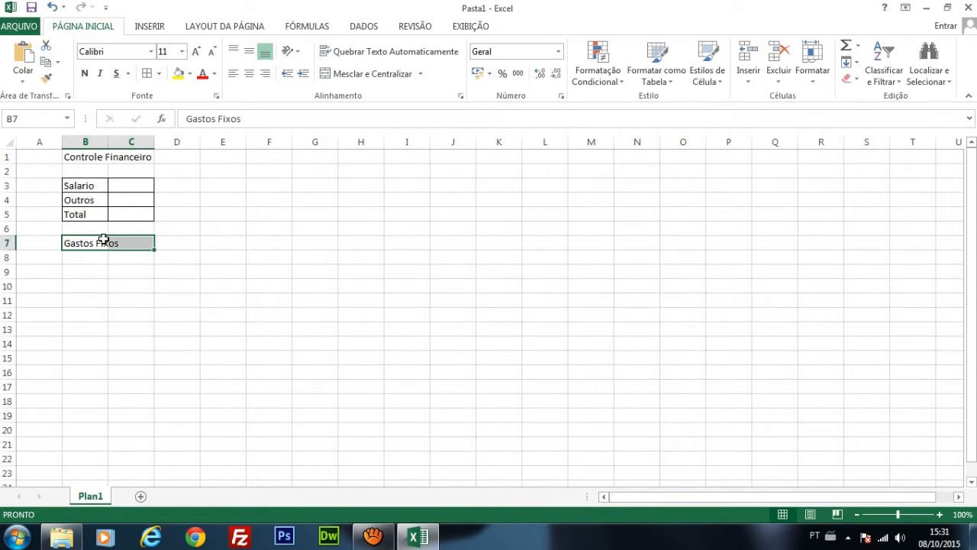
pyautogui.click(374, 75)
# Step: Enter the column headers Tipo in B8 and Valor in C8 below the Gastos Fixos heading
pyautogui.click(87, 270)
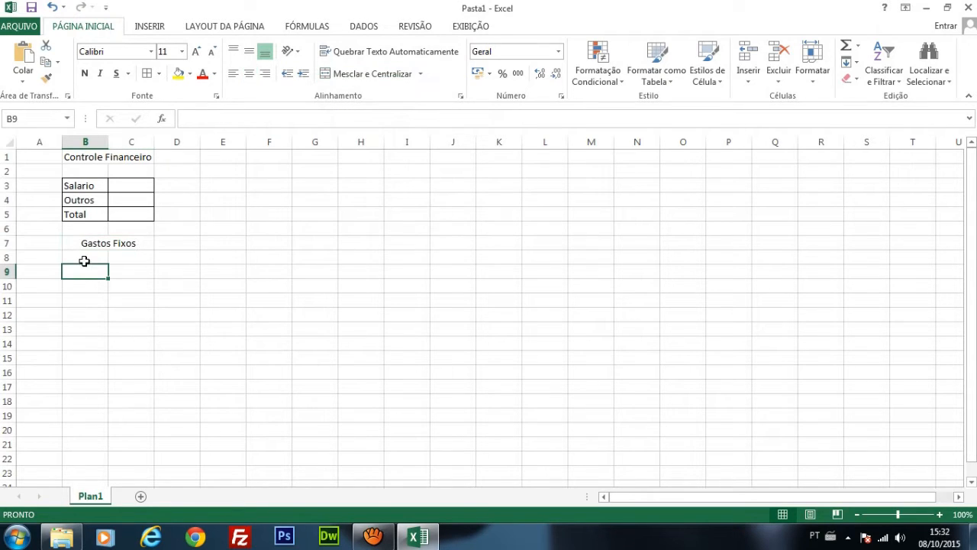
pyautogui.click(85, 260)
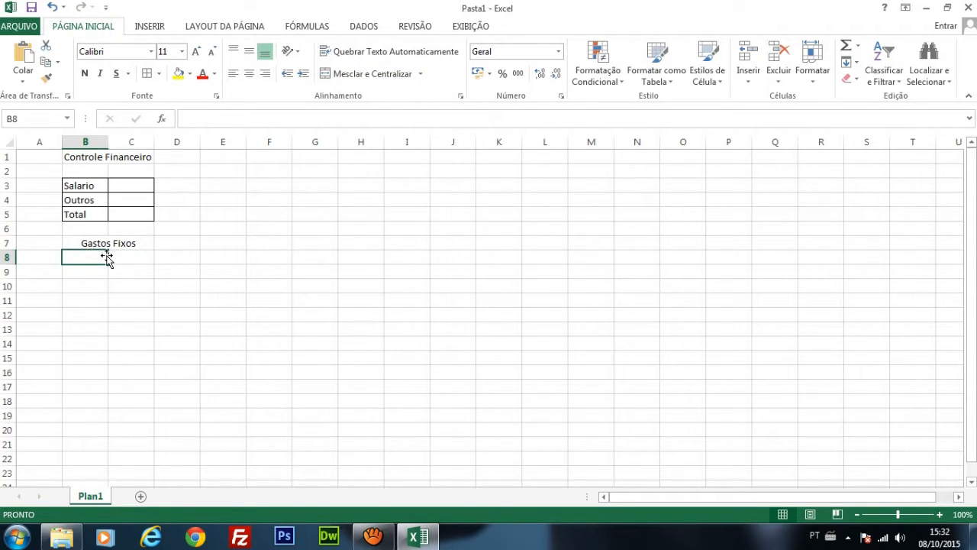
pyautogui.write('Tipo')
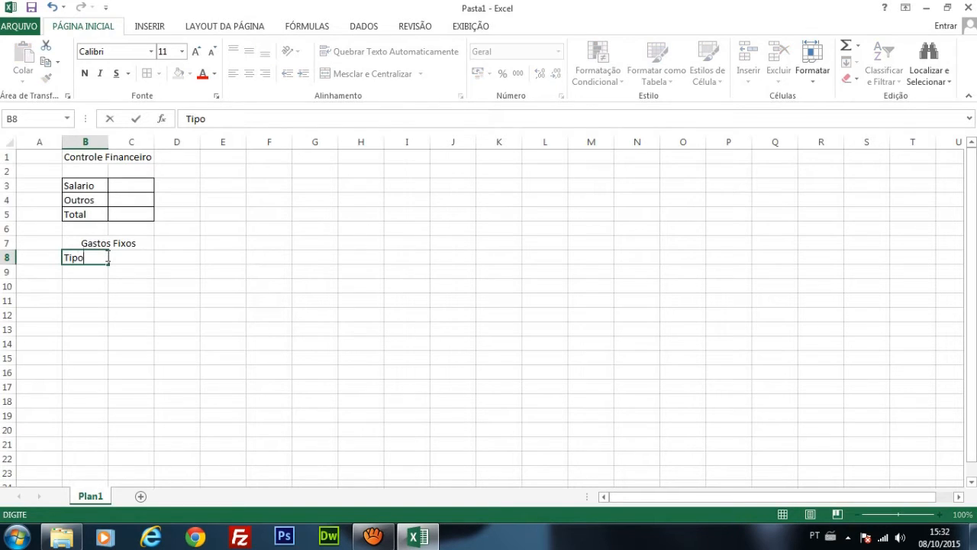
pyautogui.click(109, 258)
pyautogui.write('Valor')
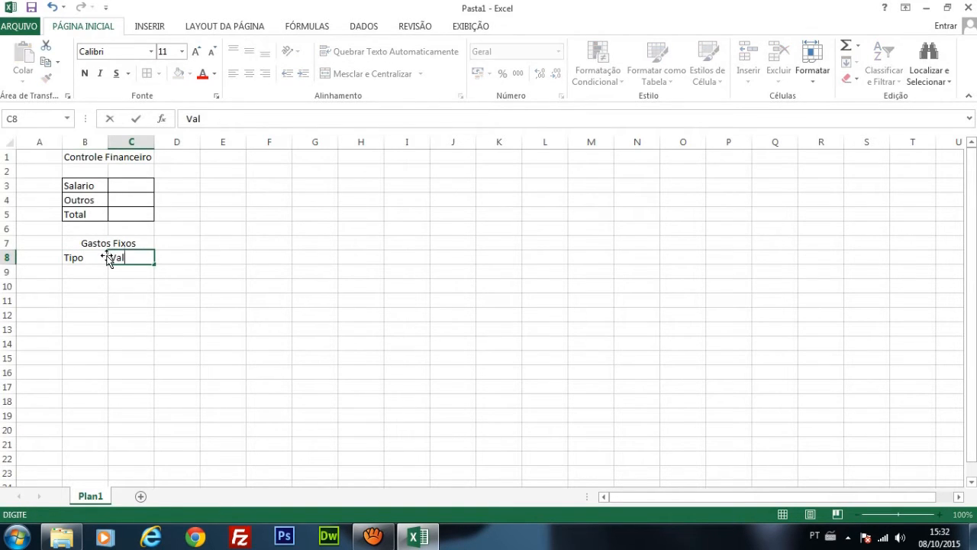
pyautogui.press('Return')
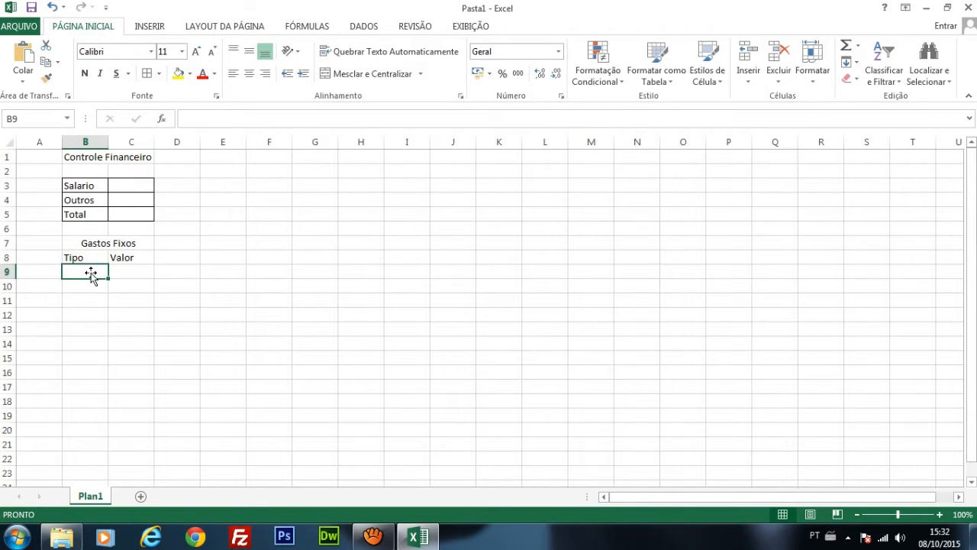
# Step: List the fixed expenses Aluguel in B9 and Luz in B10 under the Tipo header
pyautogui.doubleClick(92, 272)
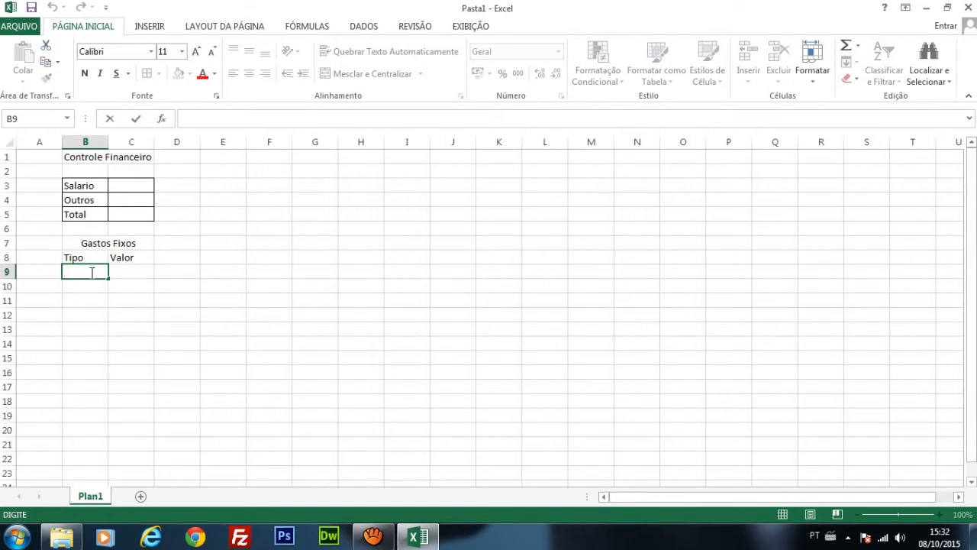
pyautogui.write('Aluguel')
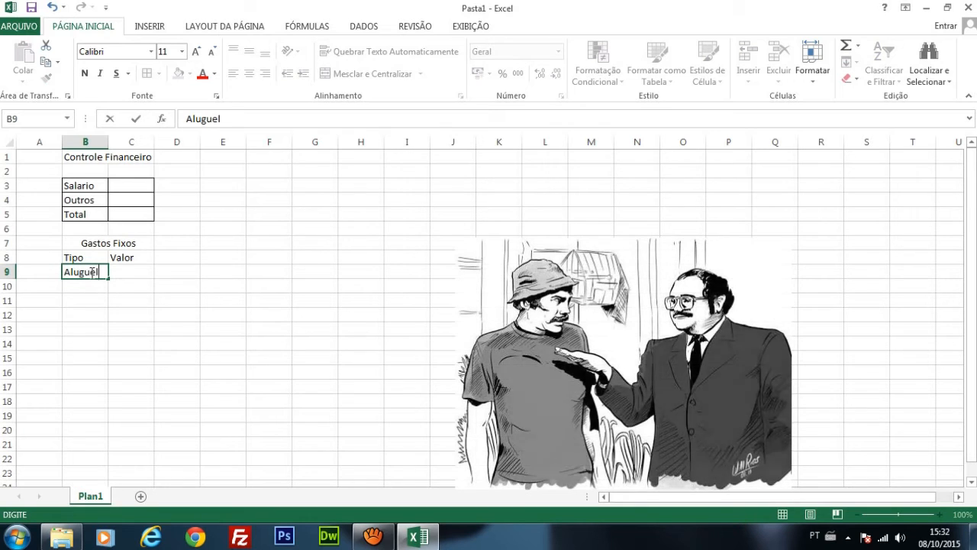
pyautogui.press('Return')
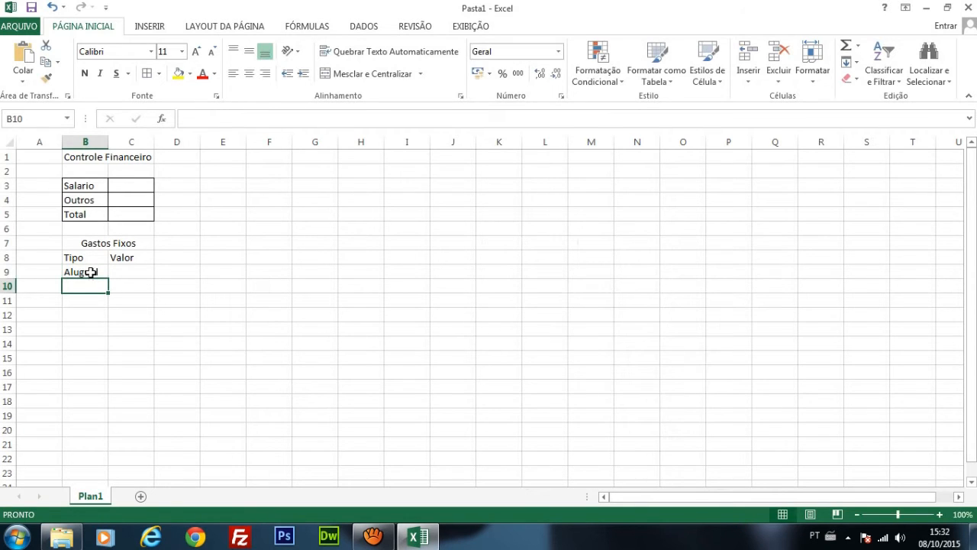
pyautogui.write('Luz')
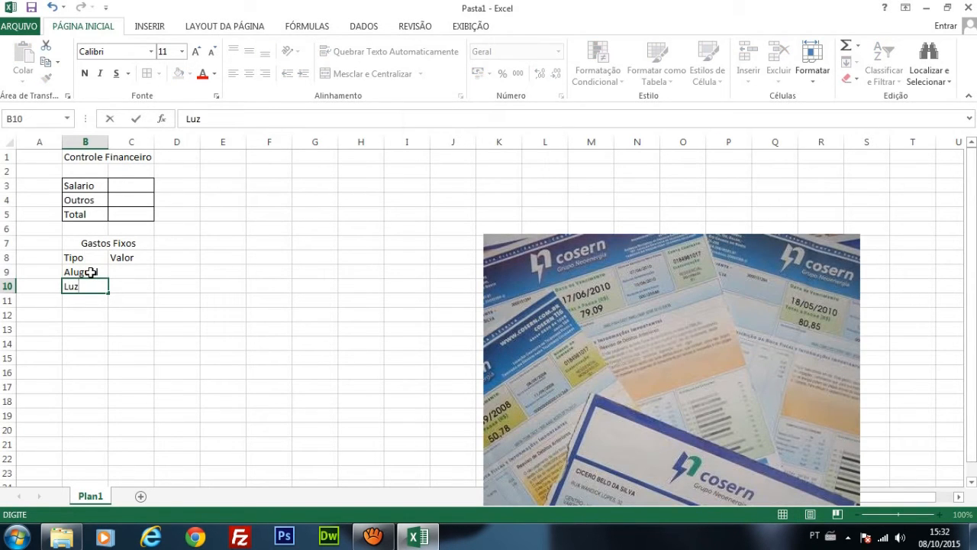
pyautogui.press('Return')
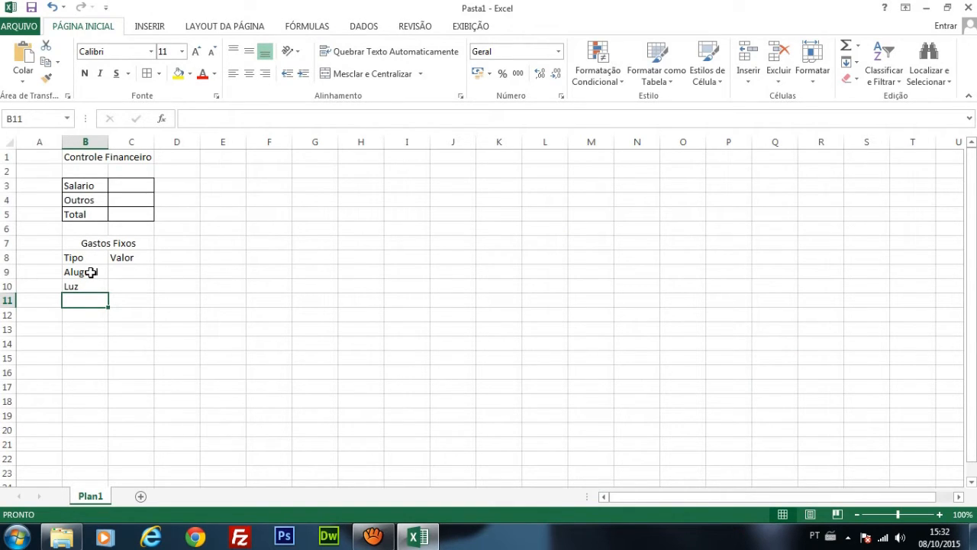
# Step: Add the fixed expenses Telefone in B11 and Gasolina in B12 to the Tipo column
pyautogui.write('T')
pyautogui.press('BackSpace')
pyautogui.press('BackSpace')
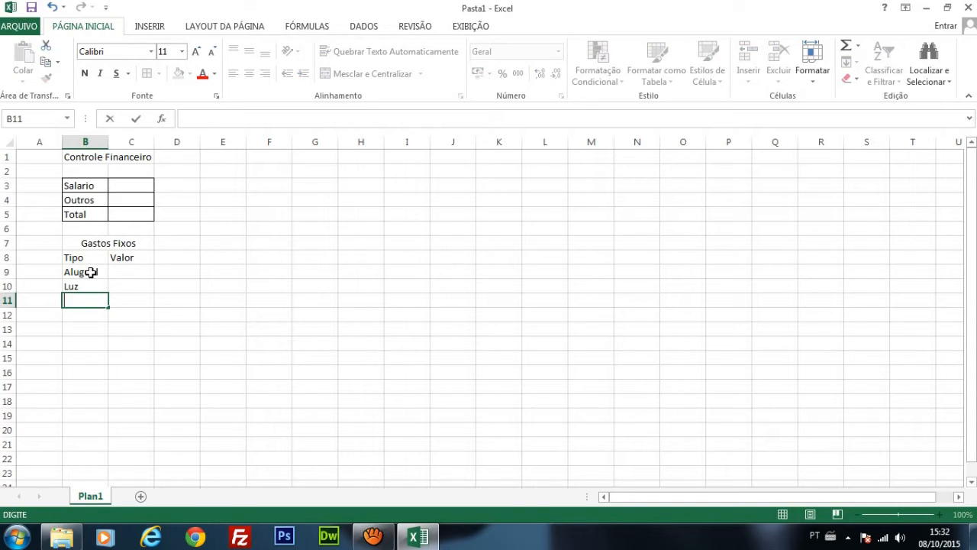
pyautogui.write('Telefone')
pyautogui.press('Return')
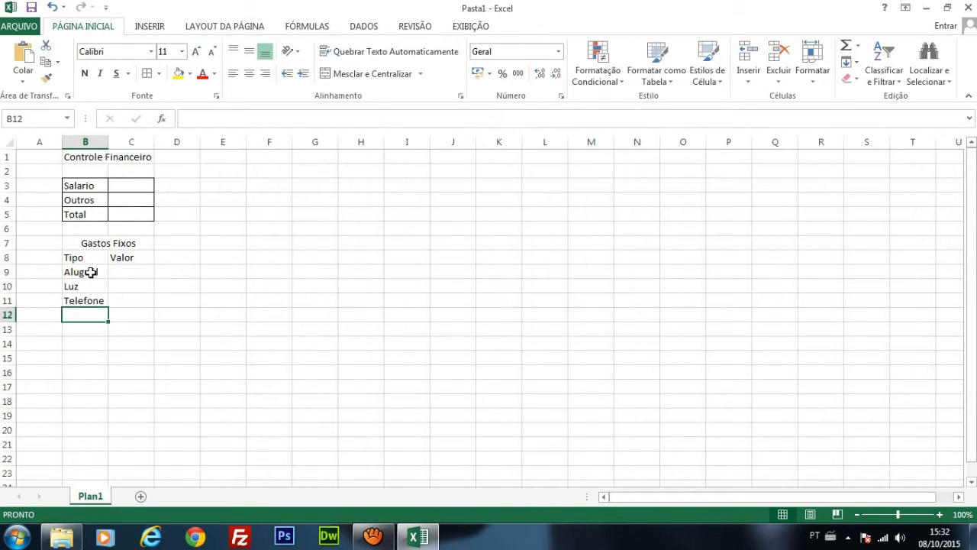
pyautogui.write('Gasoli')
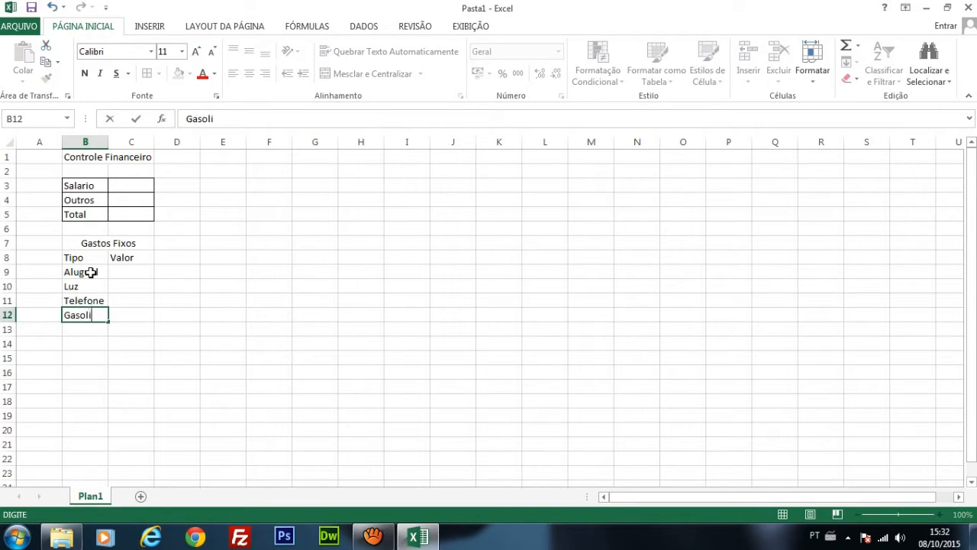
pyautogui.write('na')
pyautogui.press('Return')
# Step: Enter the label Total in B17 below the list of fixed expenses
pyautogui.press('Return')
pyautogui.press('Return')
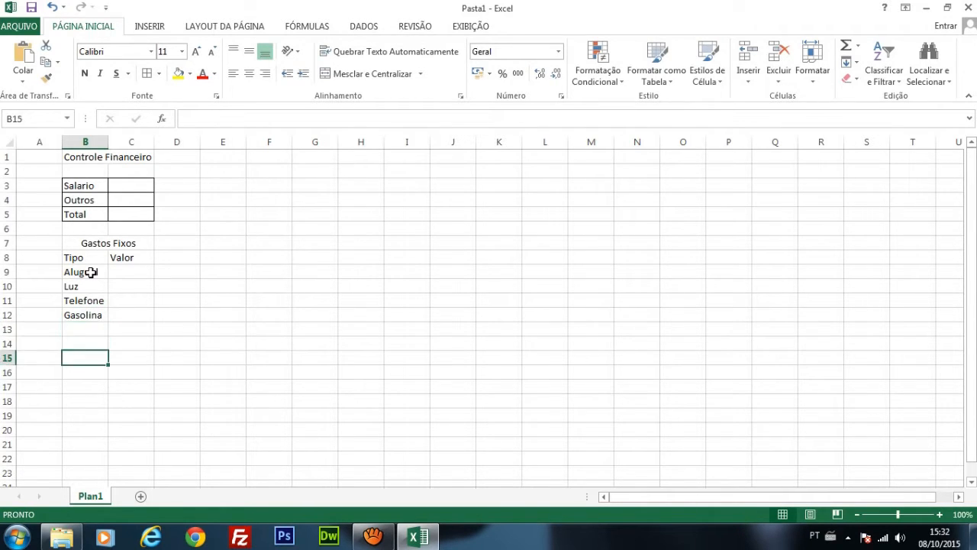
pyautogui.press('Return')
pyautogui.press('Return')
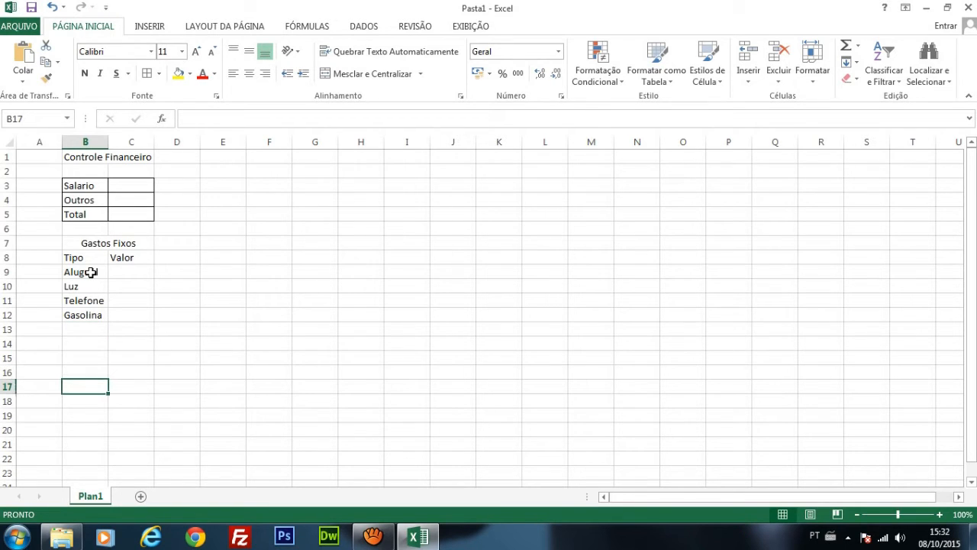
pyautogui.write('Total')
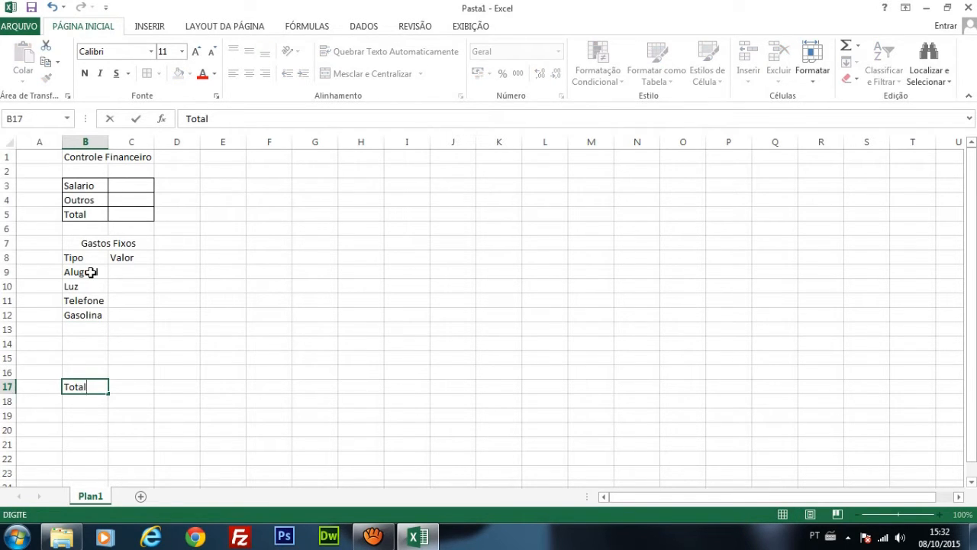
pyautogui.press('Return')
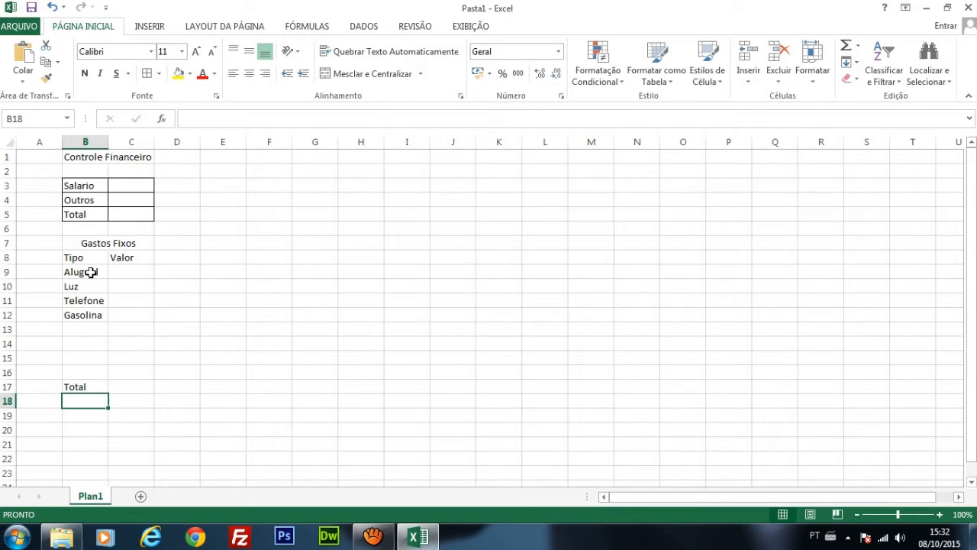
# Step: Apply all borders to the Gastos Fixos table in B7:C17
pyautogui.moveTo(86, 241); pyautogui.dragTo(104, 387)
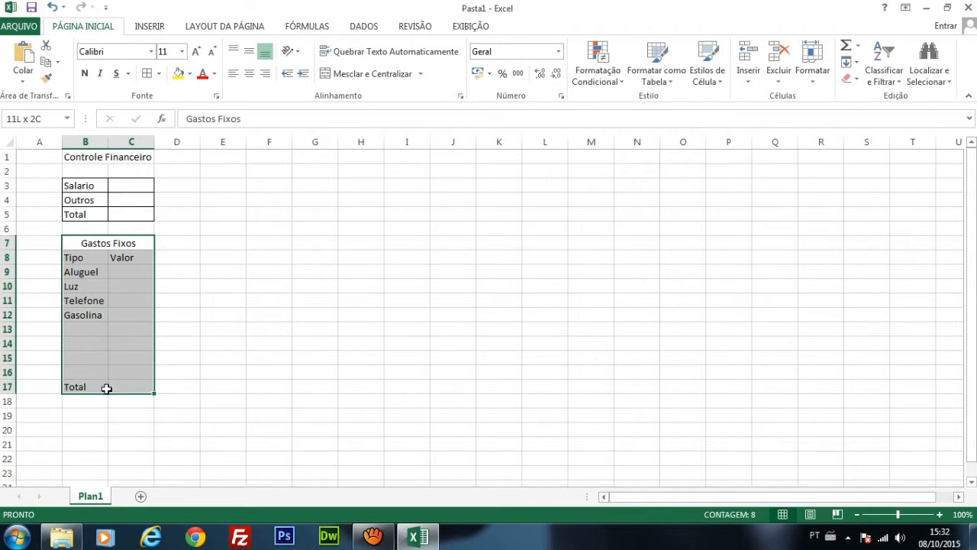
pyautogui.click(144, 74)
pyautogui.click(124, 333)
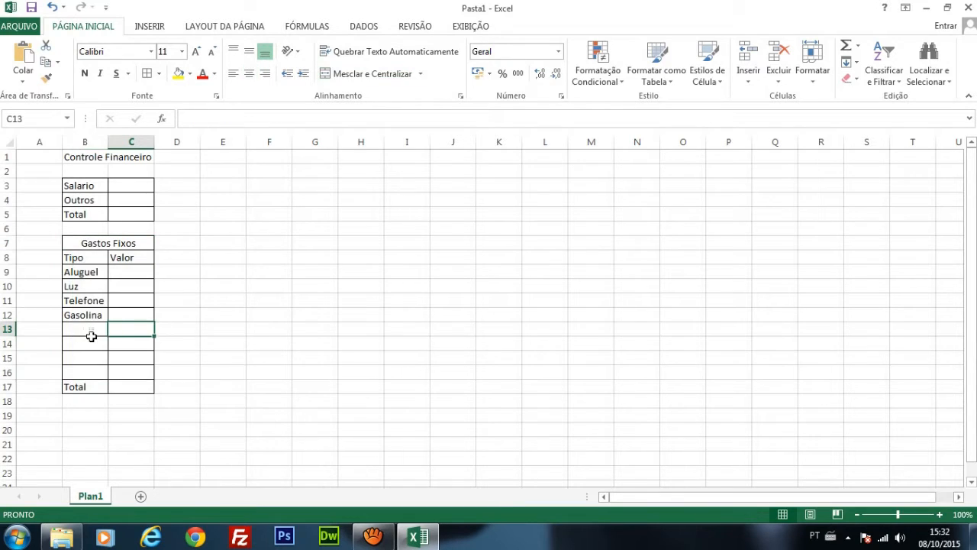
pyautogui.click(89, 335)
pyautogui.click(94, 359)
pyautogui.click(98, 379)
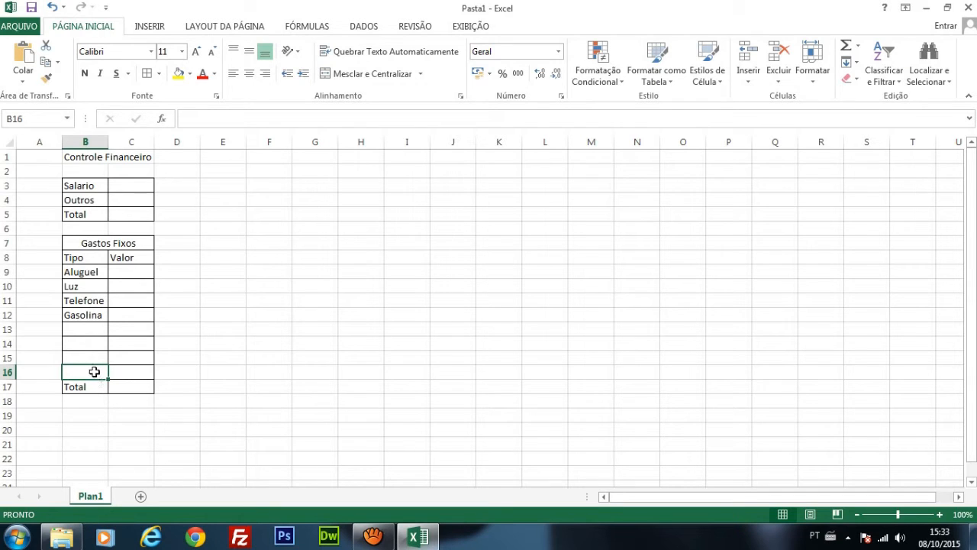
pyautogui.click(97, 359)
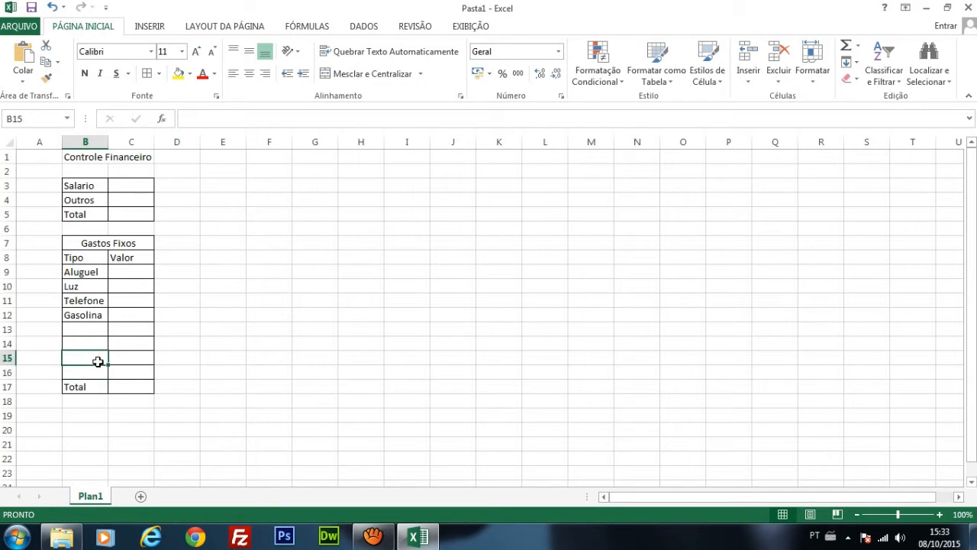
# Step: Fill in the Gastos Fixos values: 450 for Aluguel, 90 for Luz, 45 for Telefone and 400 for Gasolina in C9:C12
pyautogui.click(131, 271)
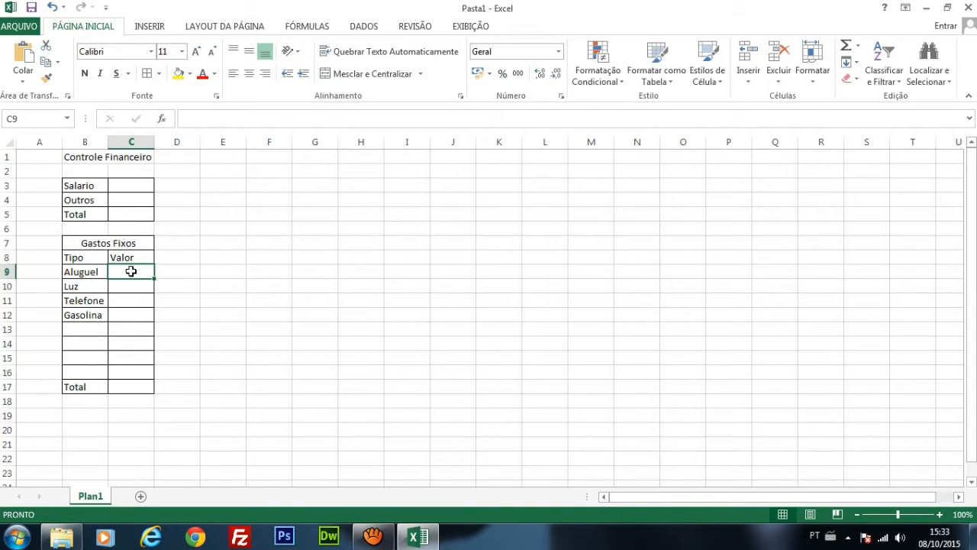
pyautogui.write('450')
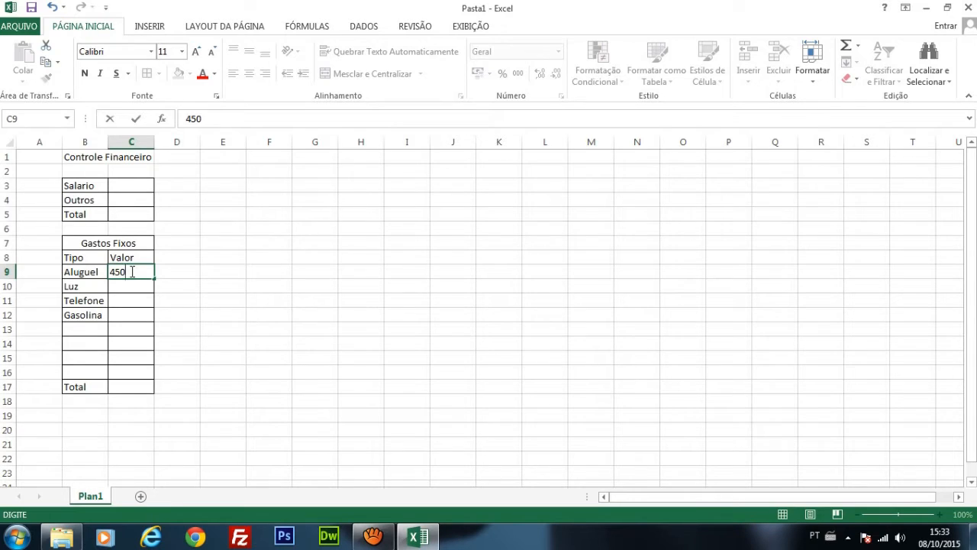
pyautogui.press('Return')
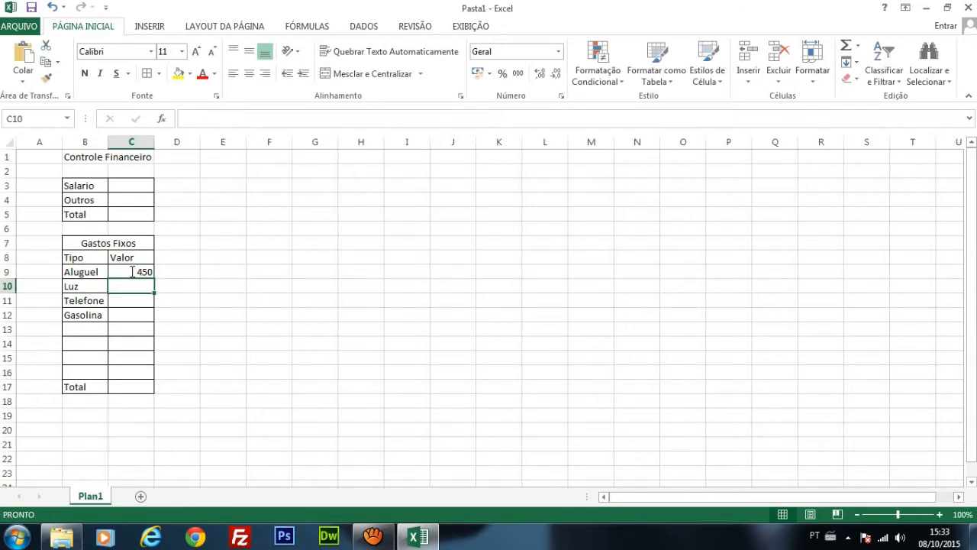
pyautogui.write('90')
pyautogui.press('Return')
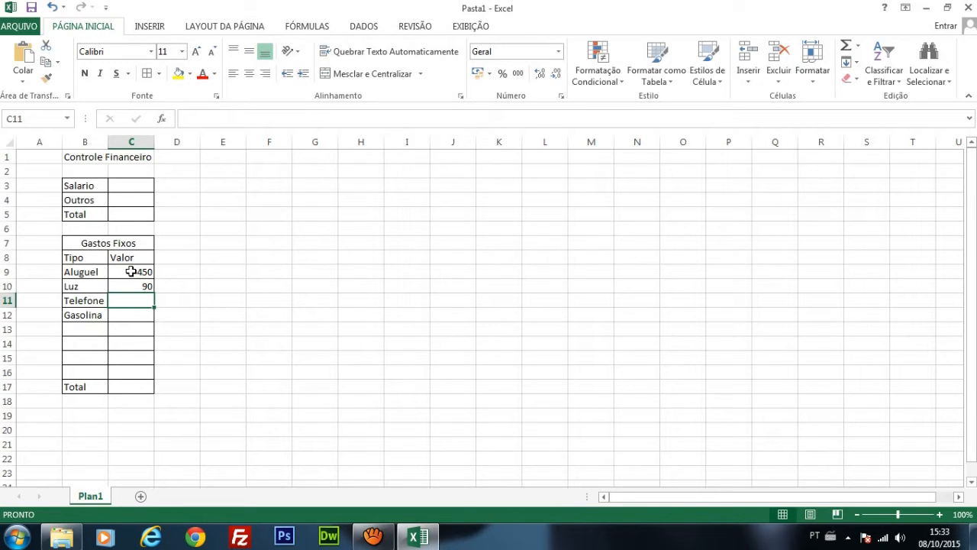
pyautogui.write('45')
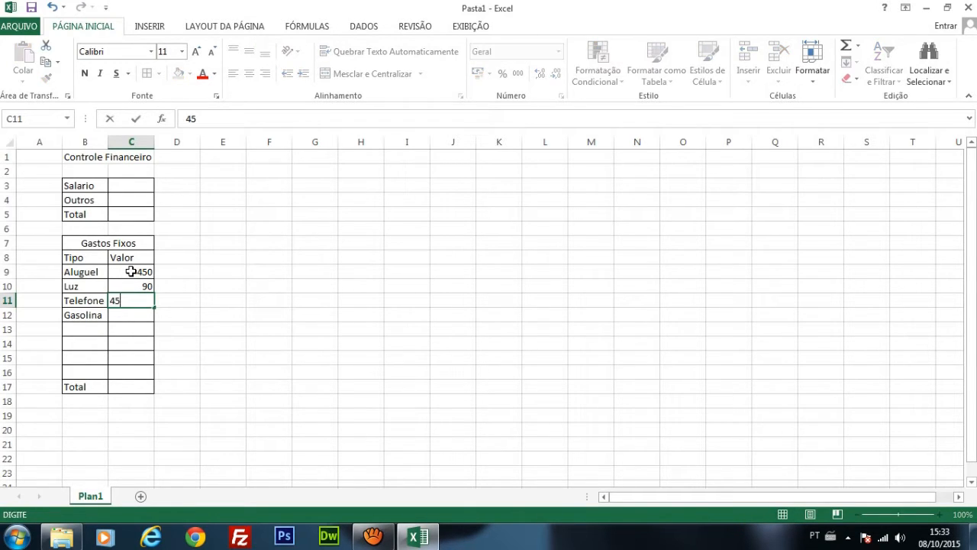
pyautogui.press('Return')
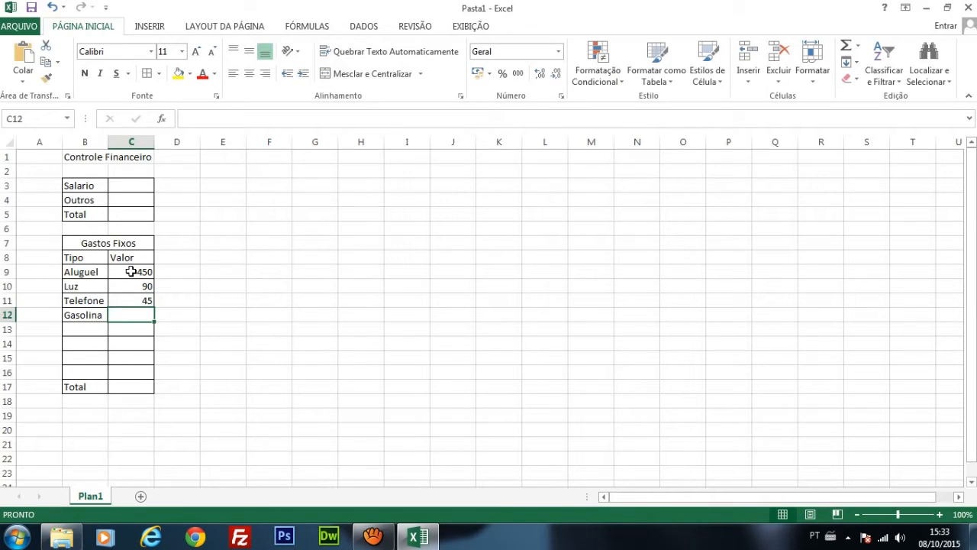
pyautogui.write('400')
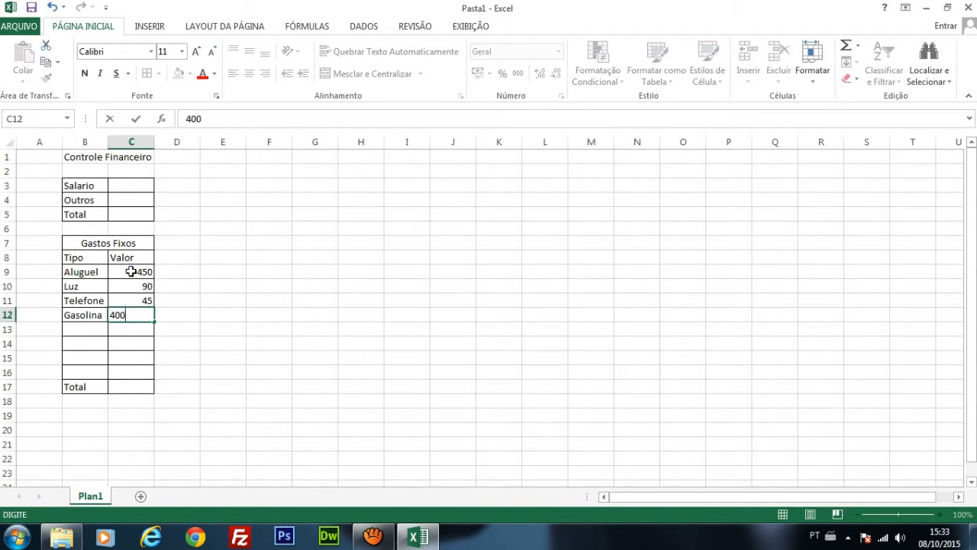
pyautogui.press('Return')
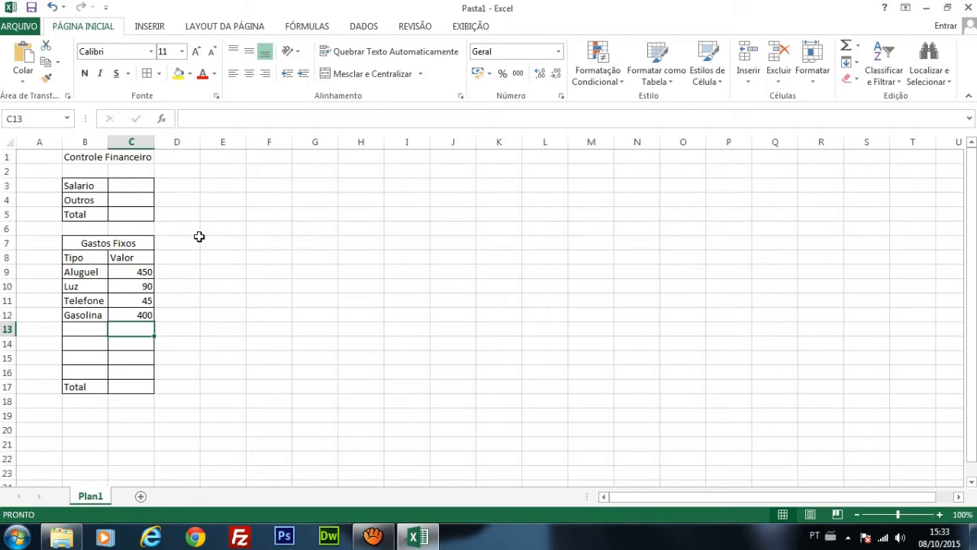
# Step: Copy the whole Gastos Fixos table in B7:C17 and paste the duplicate starting at E7
pyautogui.moveTo(104, 243); pyautogui.dragTo(103, 387)
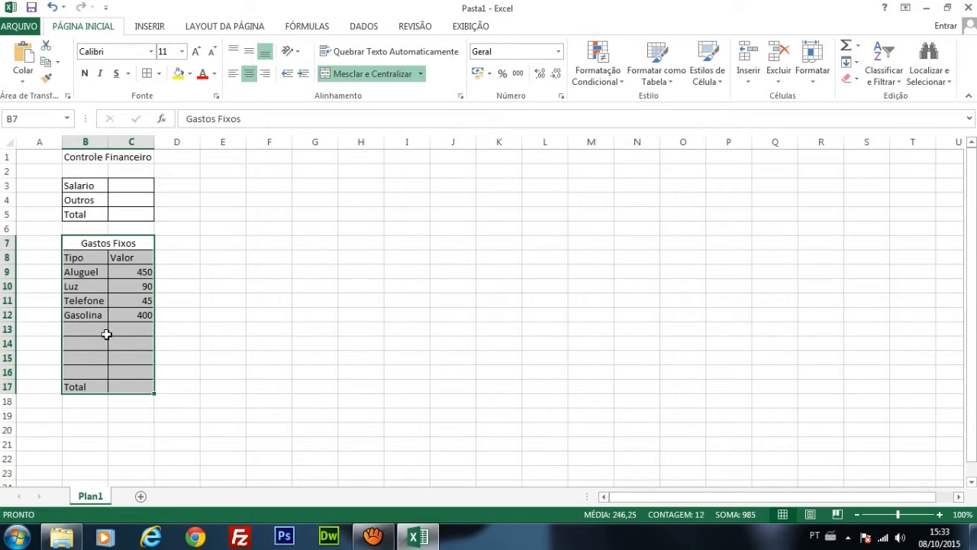
pyautogui.hotkey('ctrl', 'c')
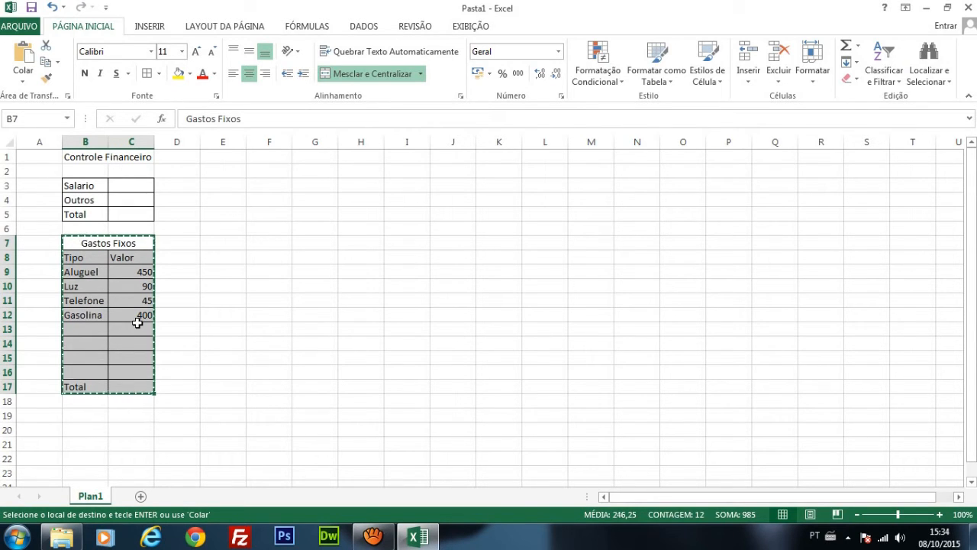
pyautogui.click(214, 248)
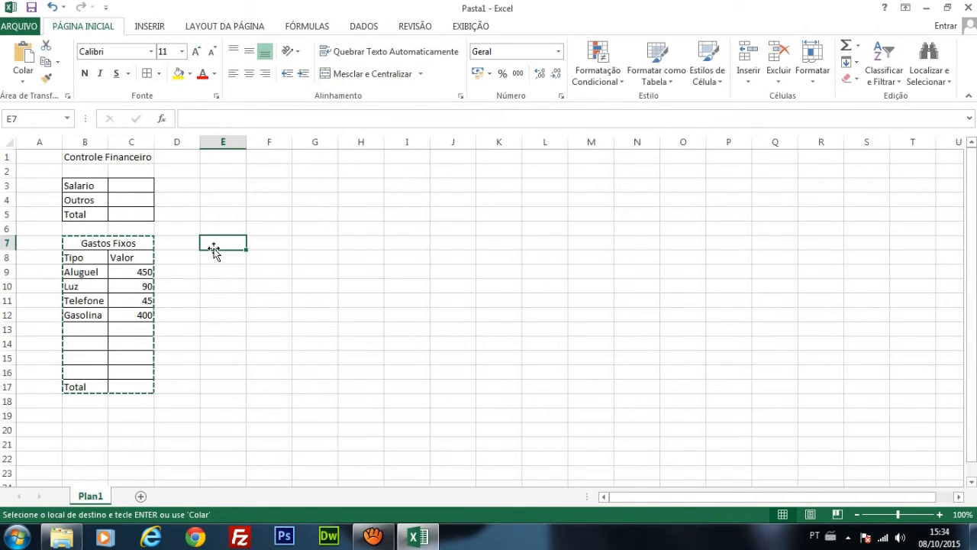
pyautogui.hotkey('ctrl', 'v')
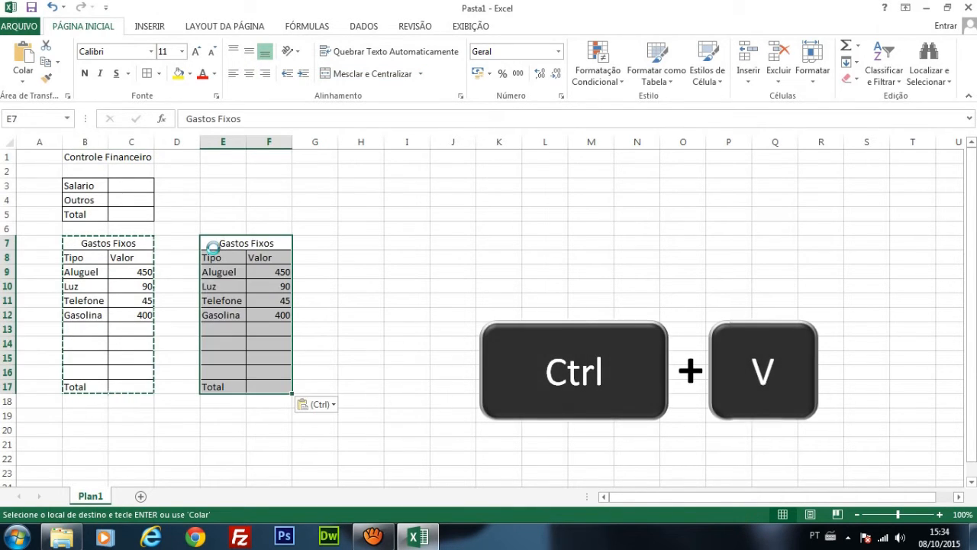
# Step: Change the duplicated table's heading in E7 to Gastos Superfluos and clear the copied entries in E9:F15
pyautogui.doubleClick(283, 244)
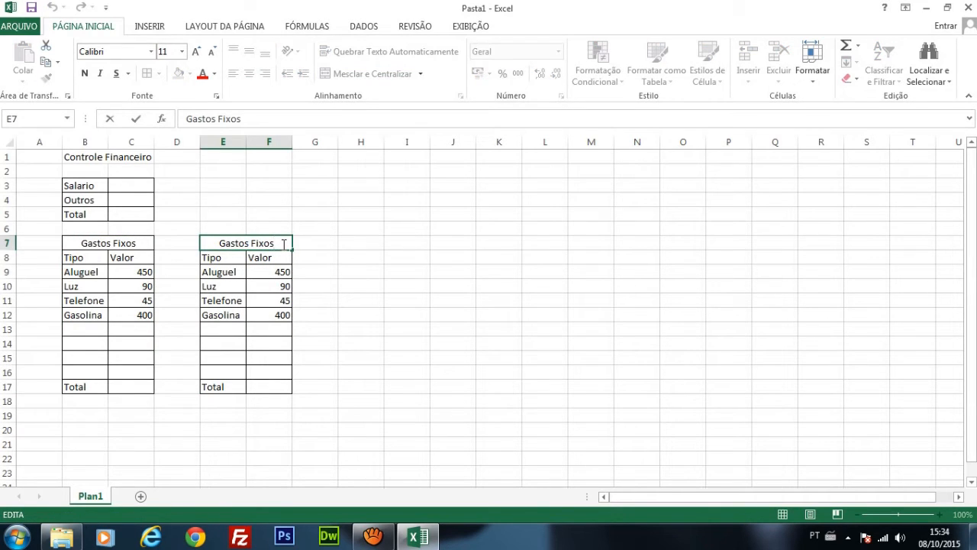
pyautogui.press('BackSpace')
pyautogui.press('BackSpace')
pyautogui.press('BackSpace')
pyautogui.press('BackSpace')
pyautogui.press('BackSpace')
pyautogui.press('BackSpace')
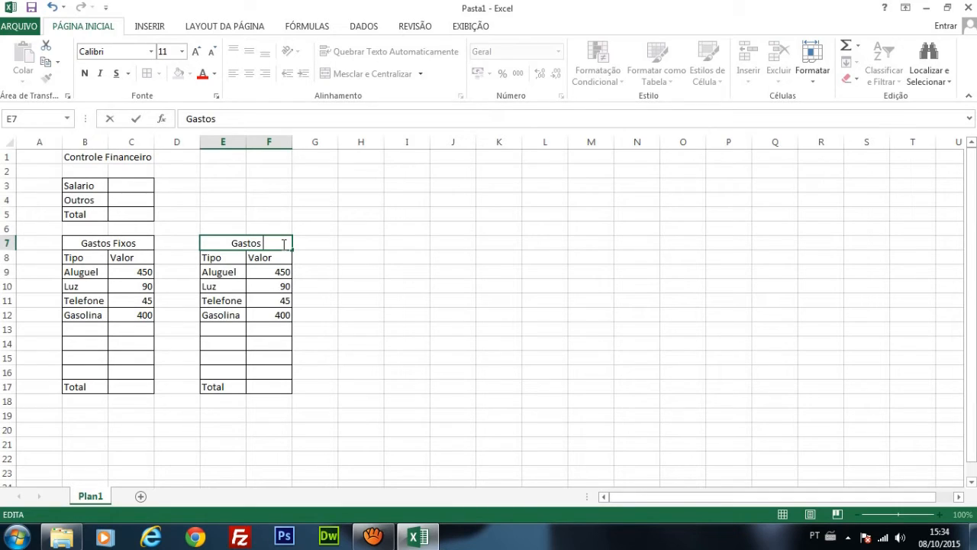
pyautogui.write('Superfluos')
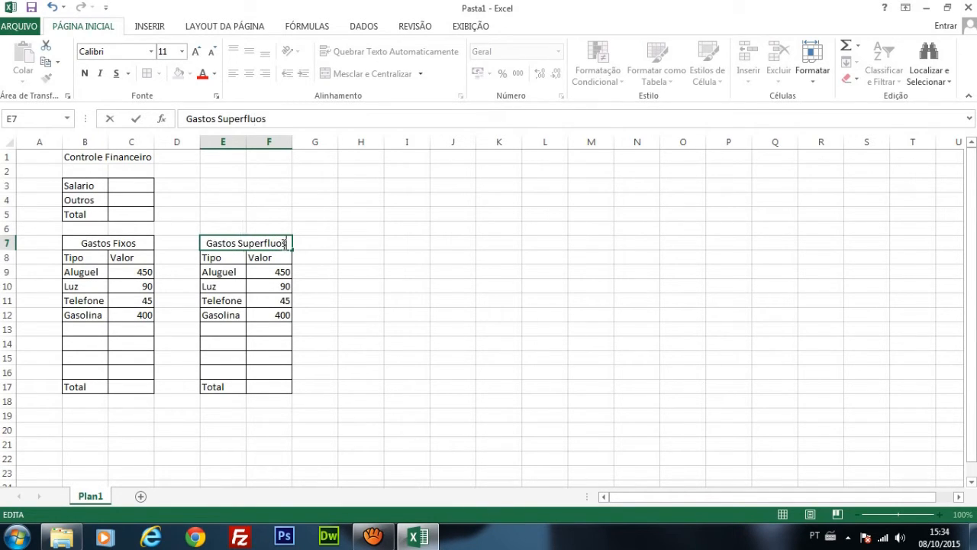
pyautogui.click(320, 317)
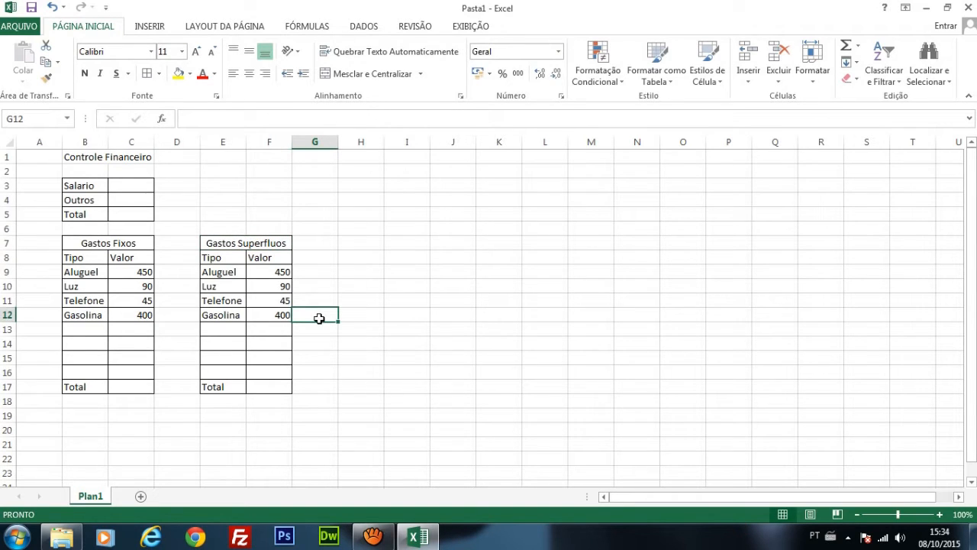
pyautogui.moveTo(229, 271); pyautogui.dragTo(272, 360)
pyautogui.press('Delete')
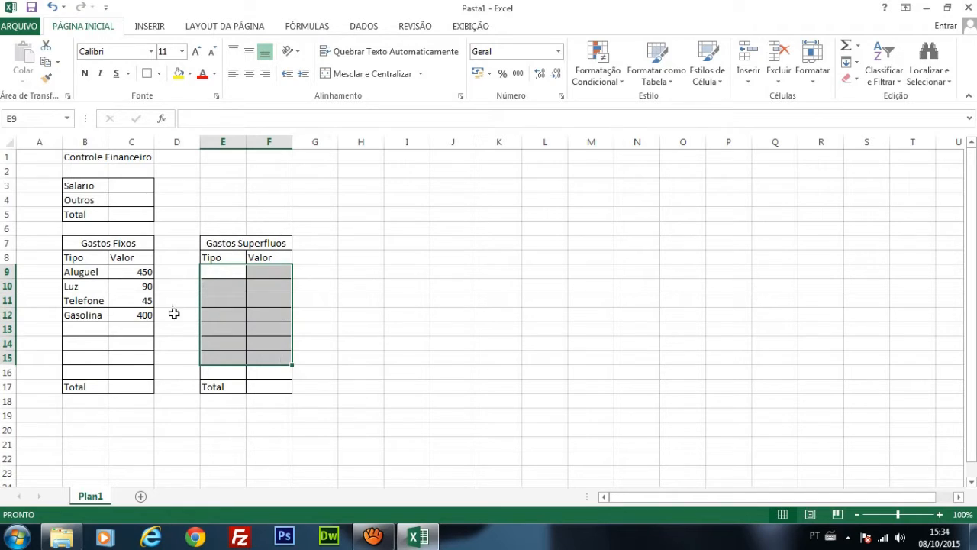
# Step: List the superfluous expenses Cinema, Show, Roupas and Lanche in E9:E12 under the Tipo header
pyautogui.click(227, 274)
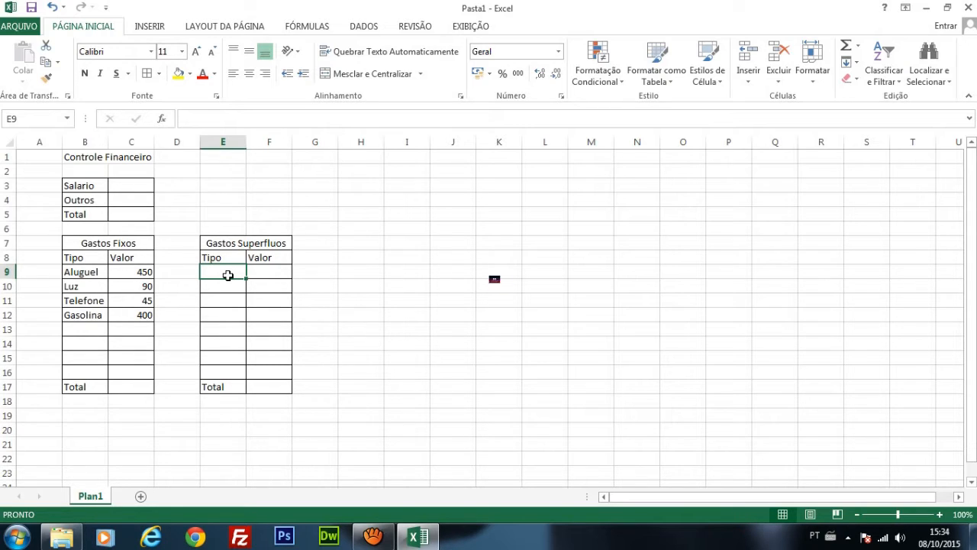
pyautogui.write('Cinema')
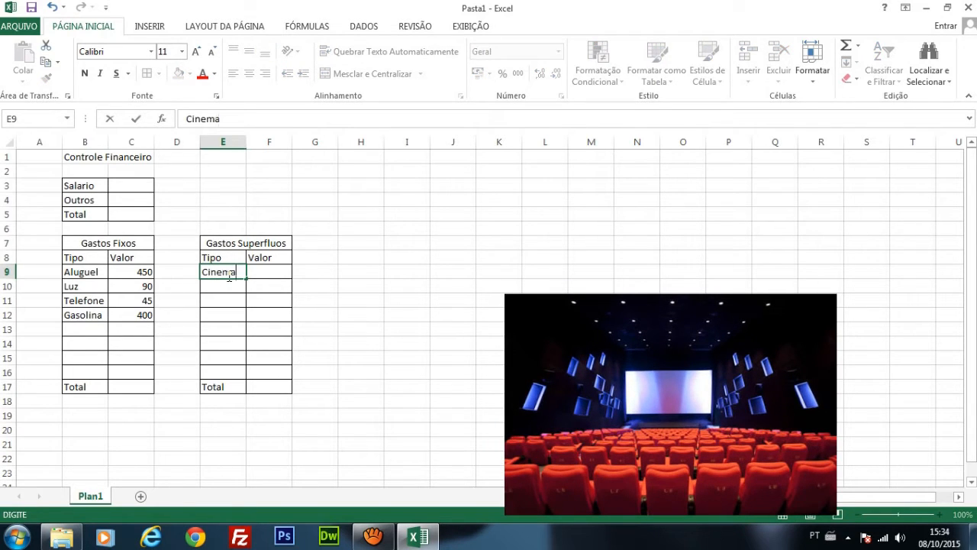
pyautogui.press('Return')
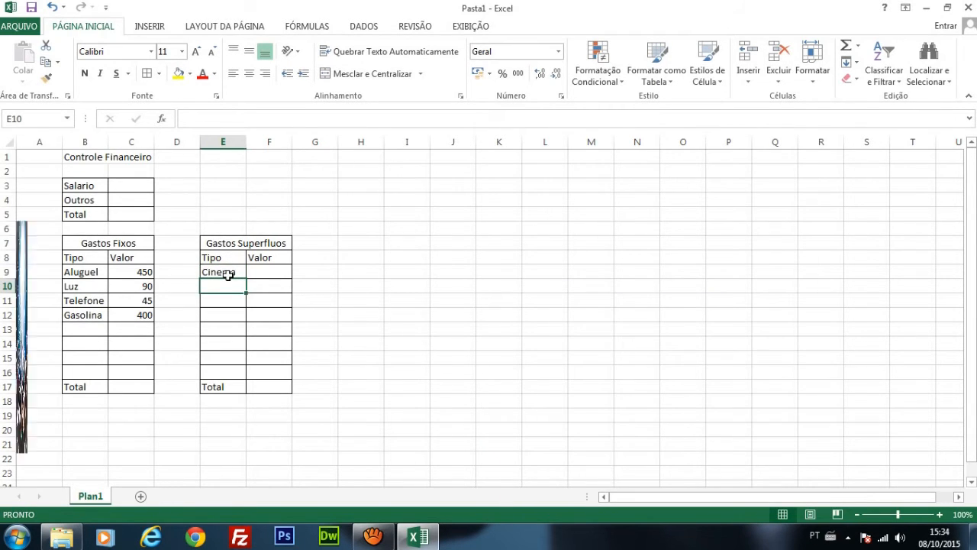
pyautogui.write('Show')
pyautogui.press('Return')
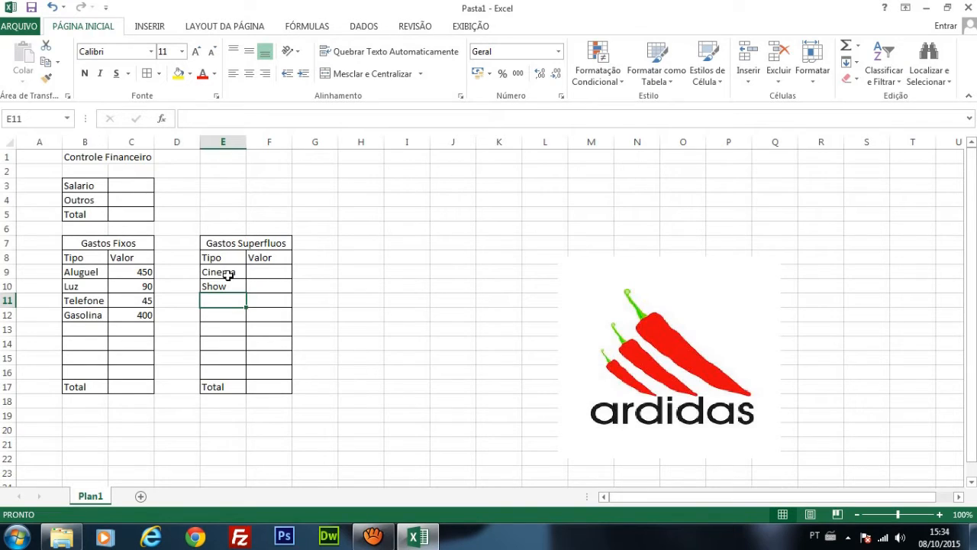
pyautogui.write('R')
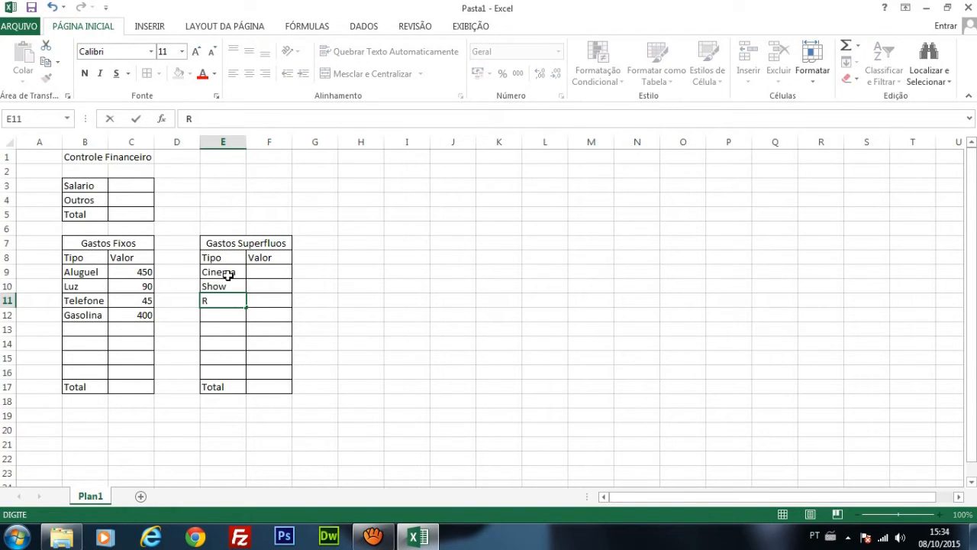
pyautogui.write('oupas')
pyautogui.press('Return')
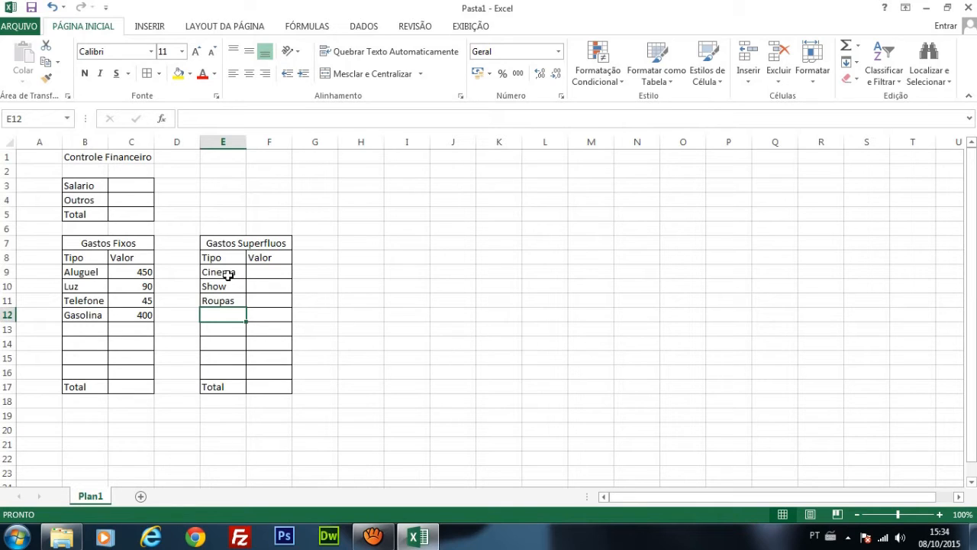
pyautogui.write('Lanche')
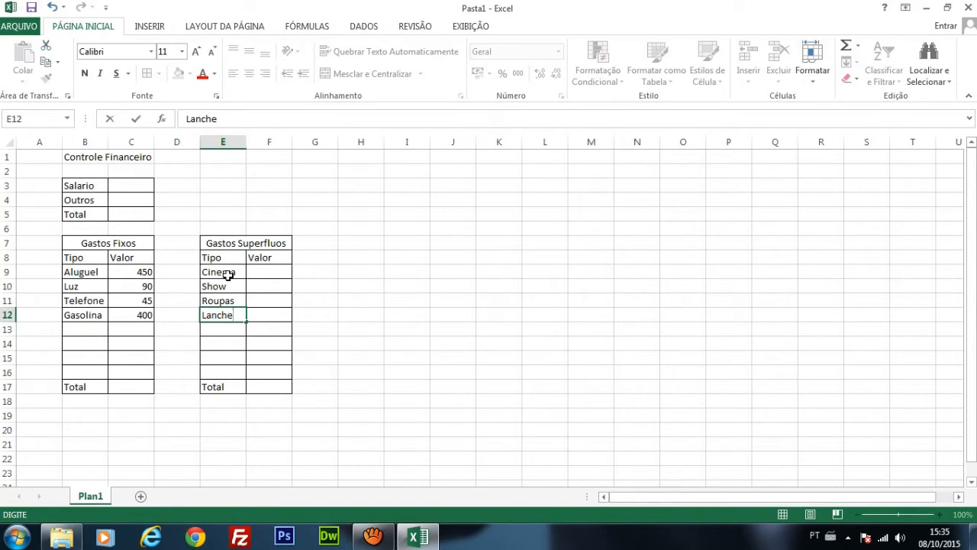
pyautogui.click(295, 298)
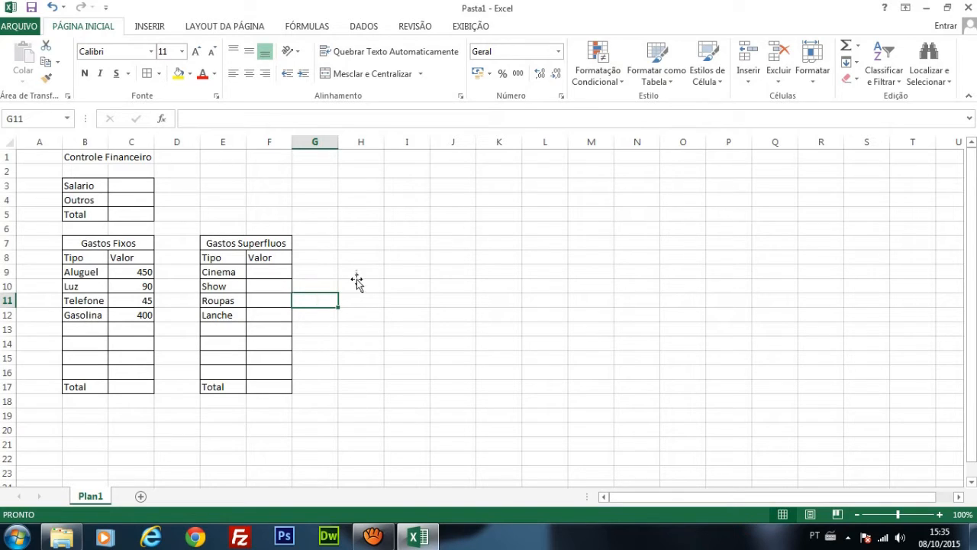
# Step: Enter 50 in F9 as the value for Cinema in the Gastos Superfluos table
pyautogui.click(272, 272)
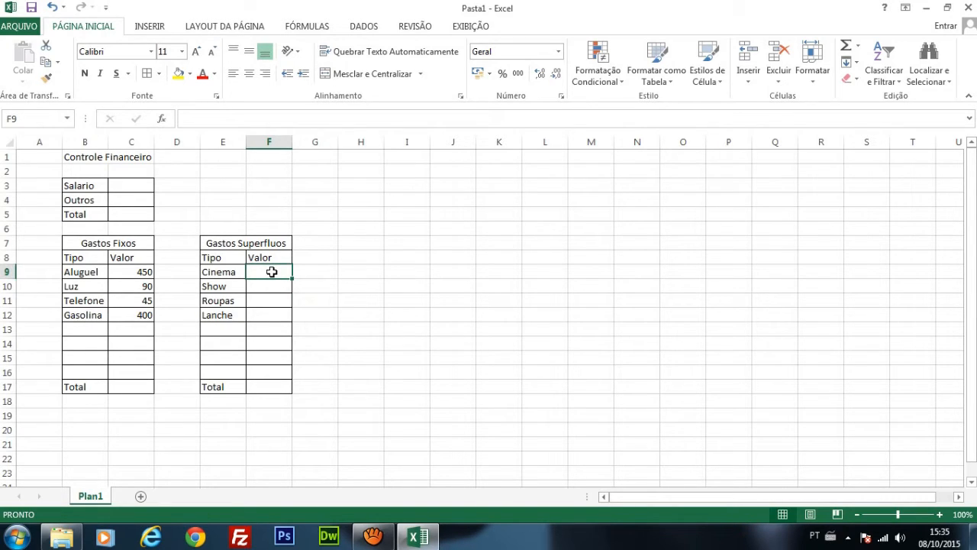
pyautogui.write('50')
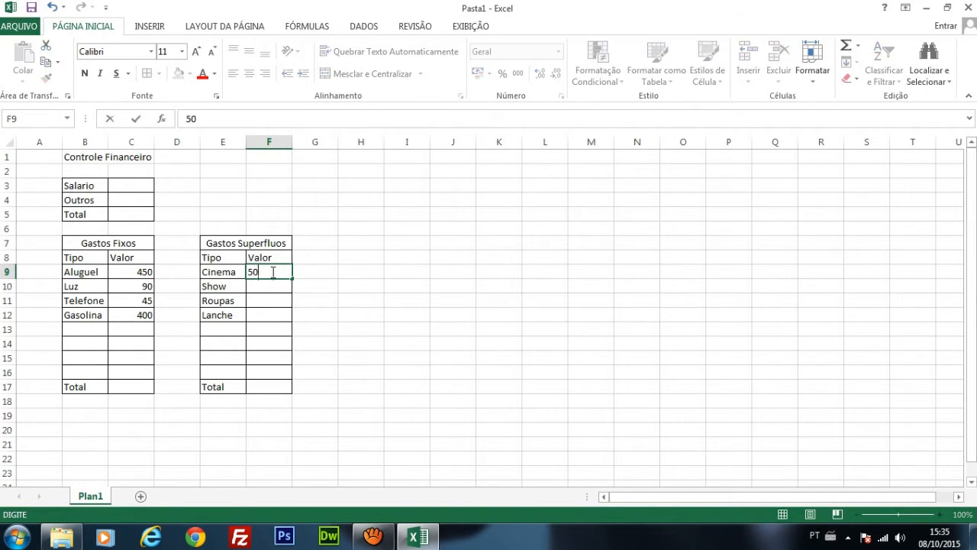
pyautogui.press('Return')
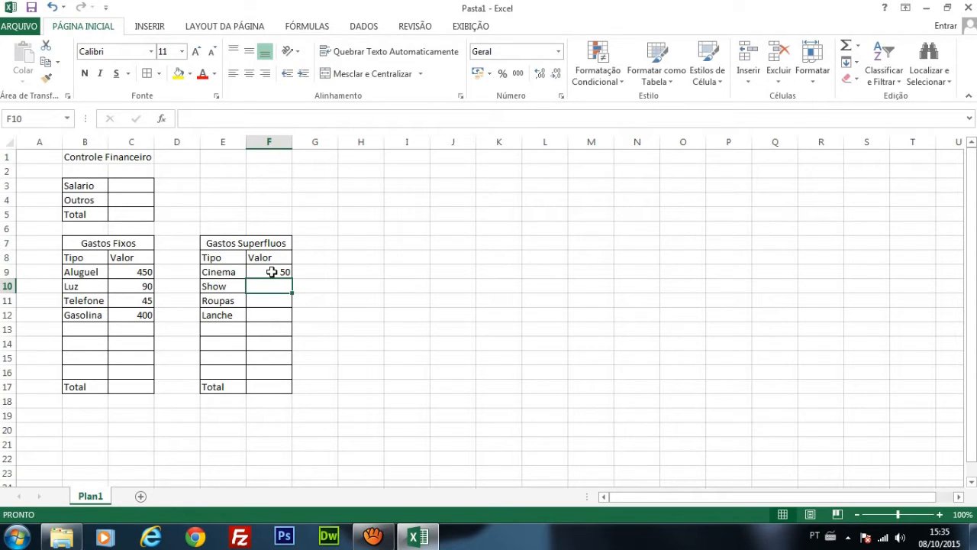
# Step: Enter the remaining Gastos Superfluos values: 200 for Show, 200 for Roupas and 50 for Lanche in F10:F12
pyautogui.write('200')
pyautogui.press('Return')
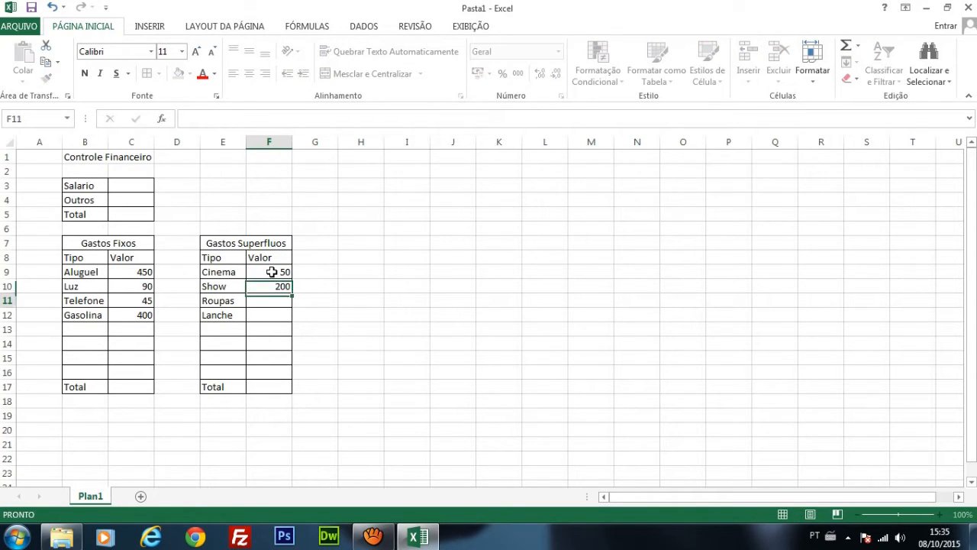
pyautogui.write('200')
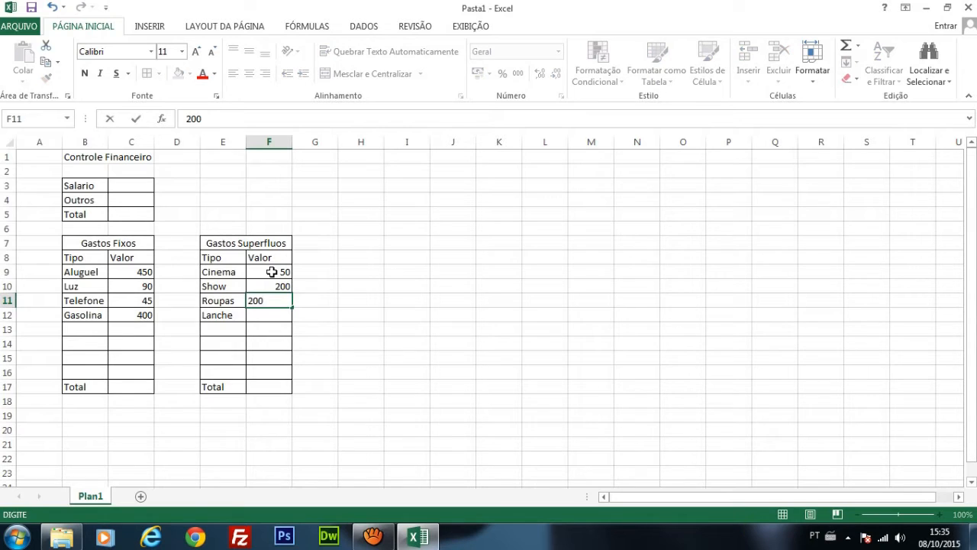
pyautogui.press('Return')
pyautogui.write('50')
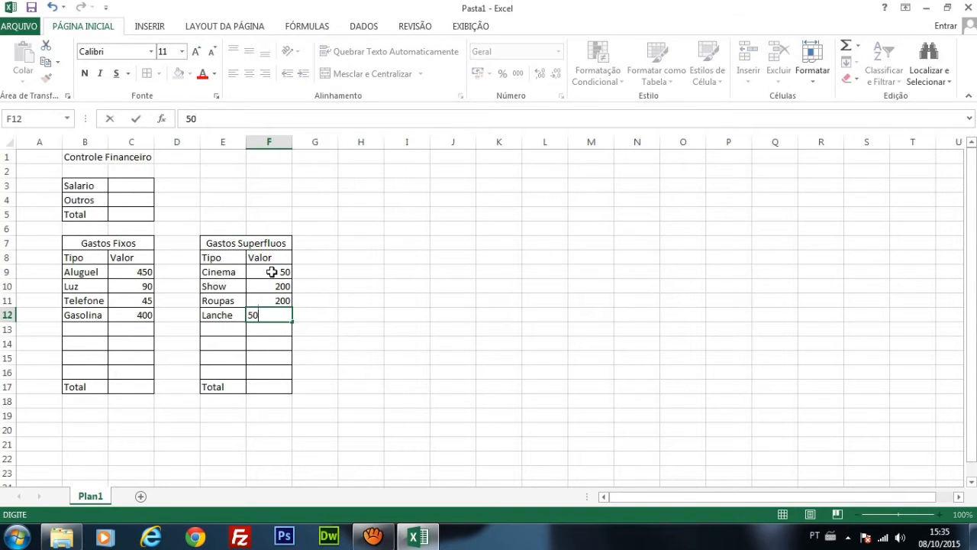
pyautogui.press('Return')
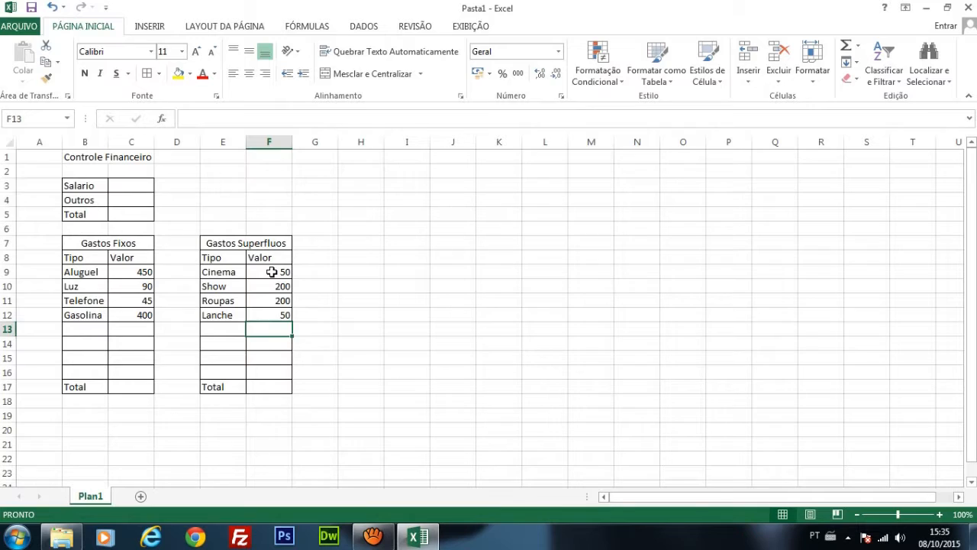
pyautogui.click(349, 375)
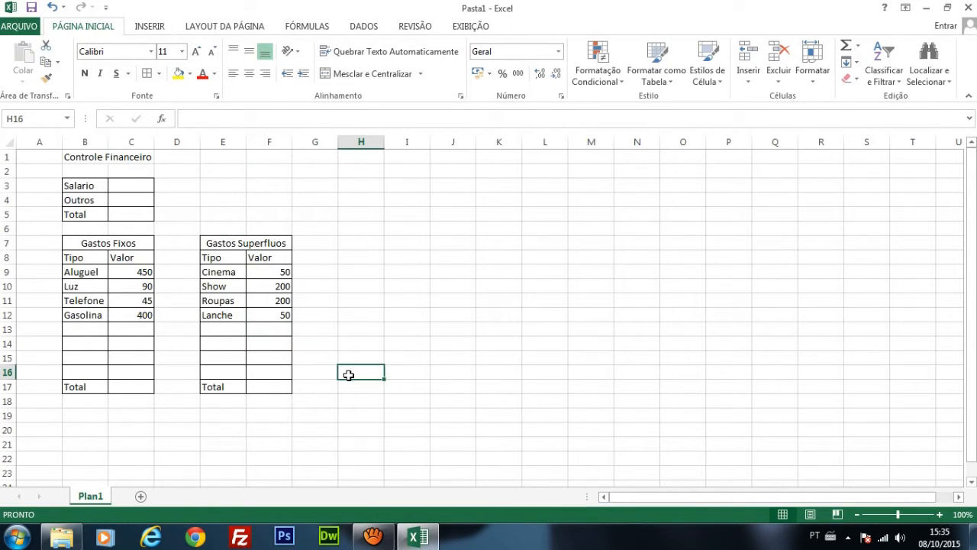
# Step: Merge and center E3:F5 into one block beside the income table and give it a border
pyautogui.click(115, 242)
pyautogui.click(261, 243)
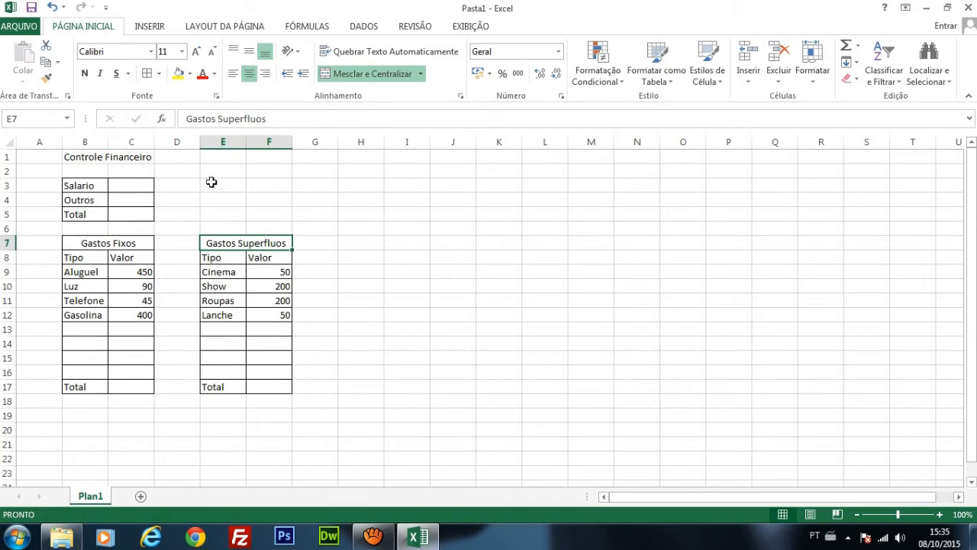
pyautogui.moveTo(209, 186); pyautogui.dragTo(275, 214)
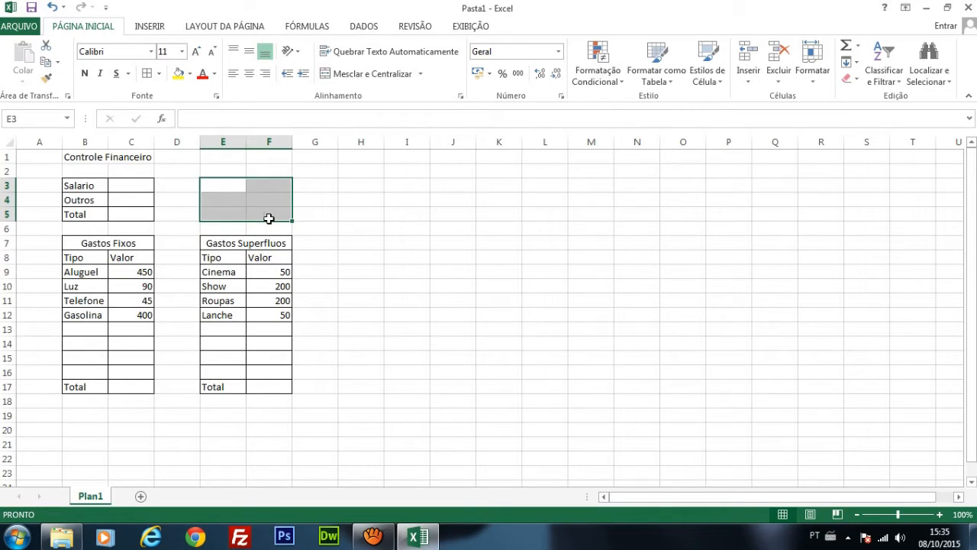
pyautogui.click(216, 187)
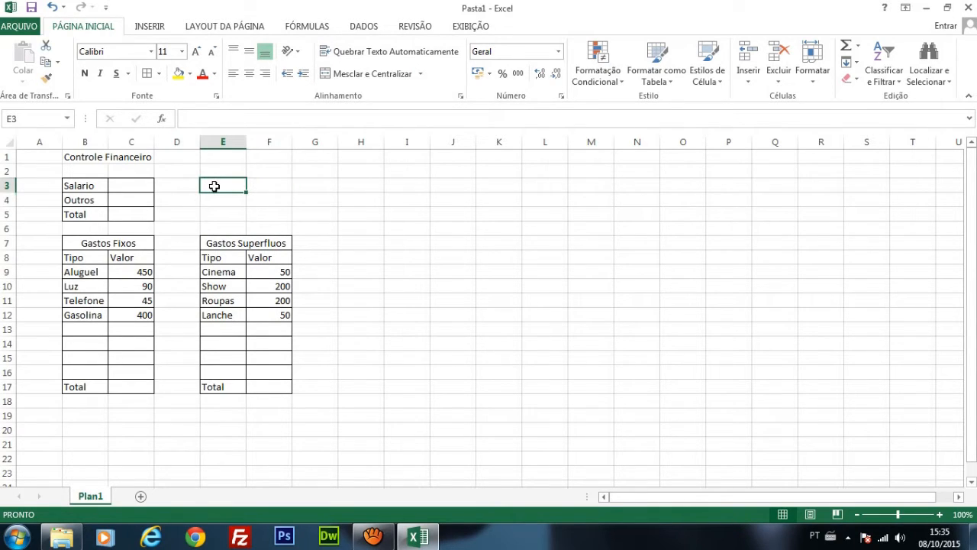
pyautogui.moveTo(218, 187); pyautogui.dragTo(261, 213)
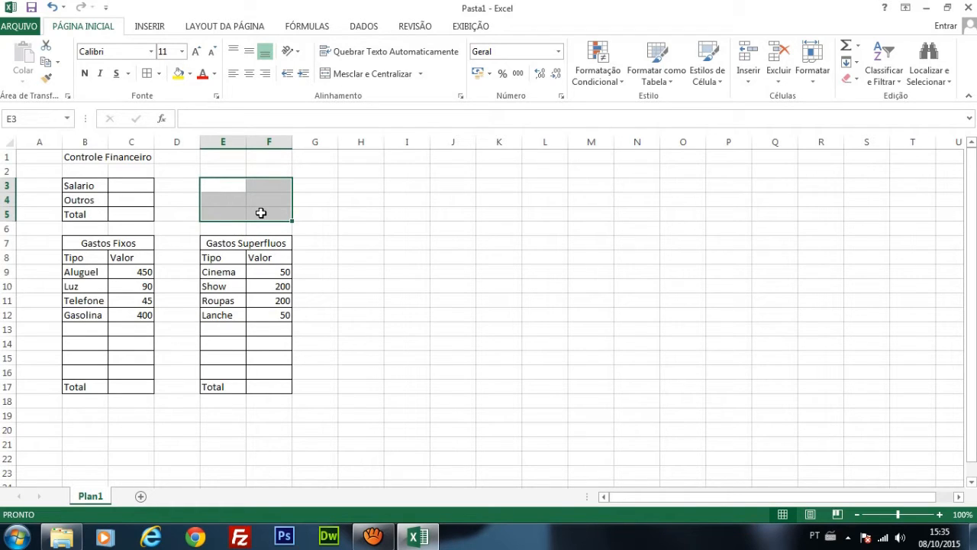
pyautogui.click(390, 75)
pyautogui.click(361, 228)
pyautogui.click(235, 203)
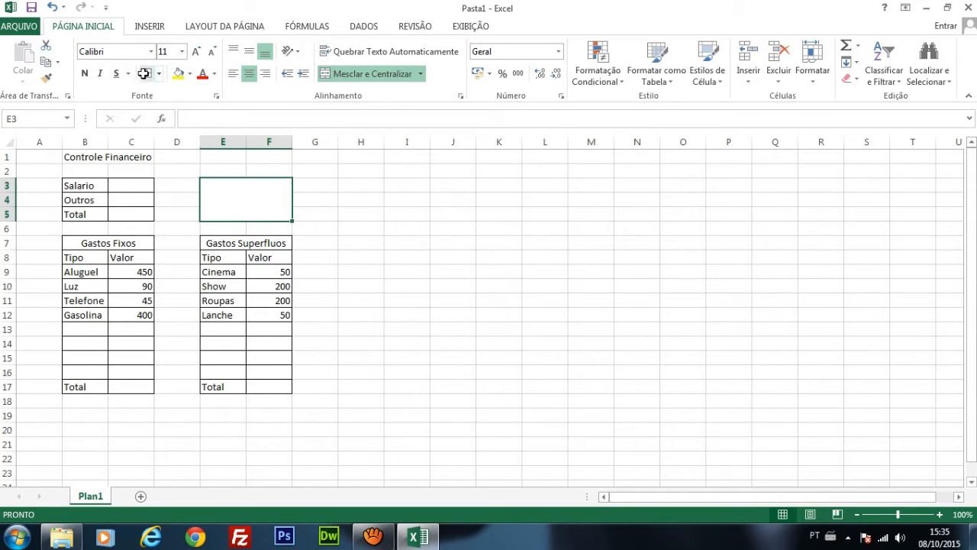
pyautogui.click(384, 274)
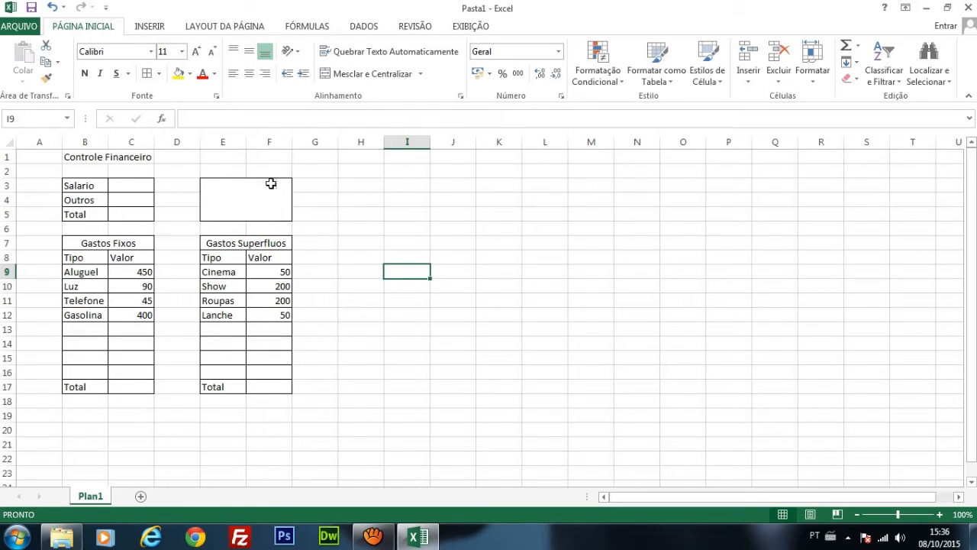
# Step: Merge and center E2:F2 above the bordered block and enter the heading SALDO
pyautogui.moveTo(217, 172); pyautogui.dragTo(273, 172)
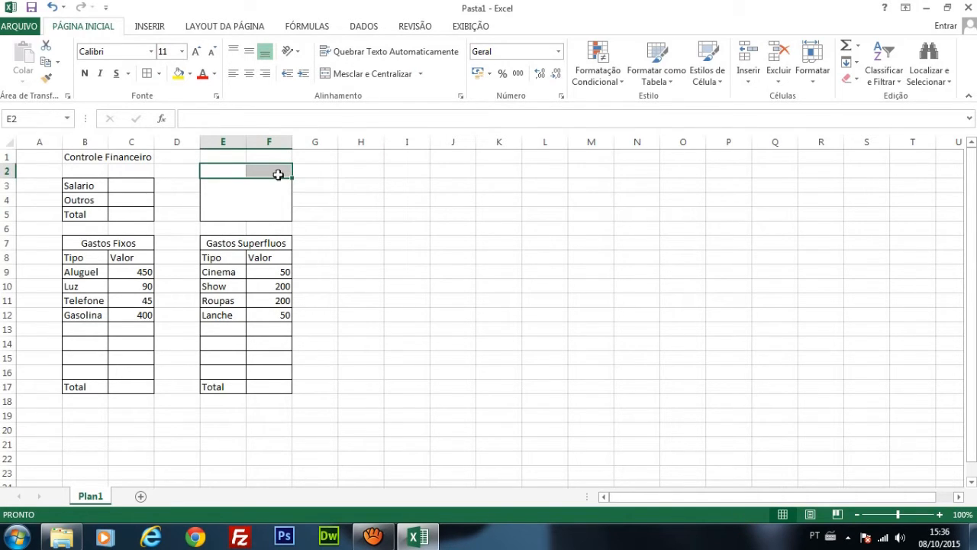
pyautogui.click(354, 75)
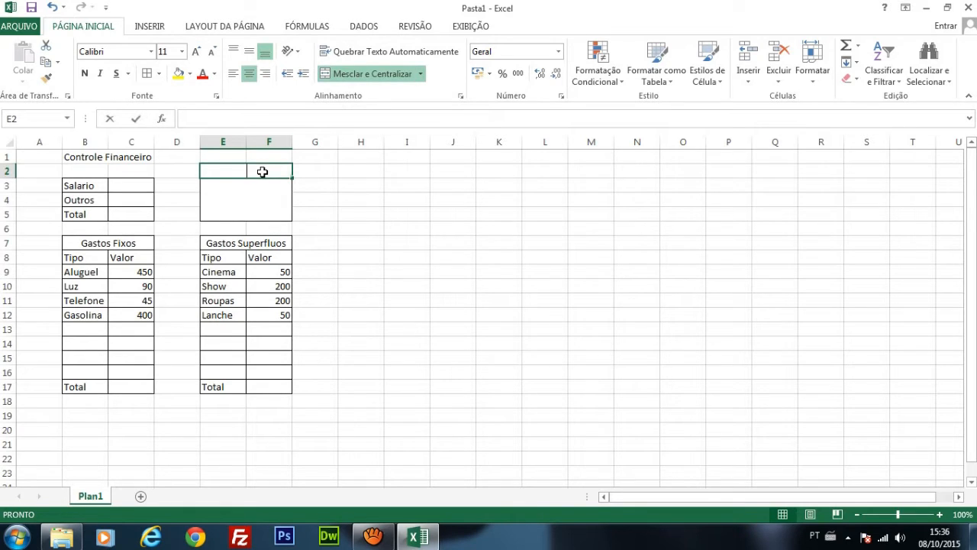
pyautogui.doubleClick(263, 172)
pyautogui.write('SALDO')
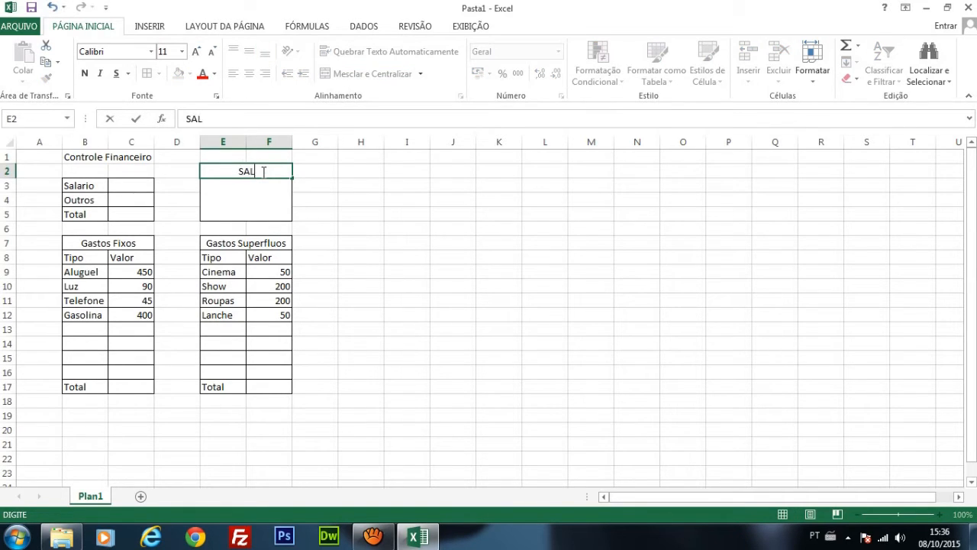
pyautogui.click(382, 241)
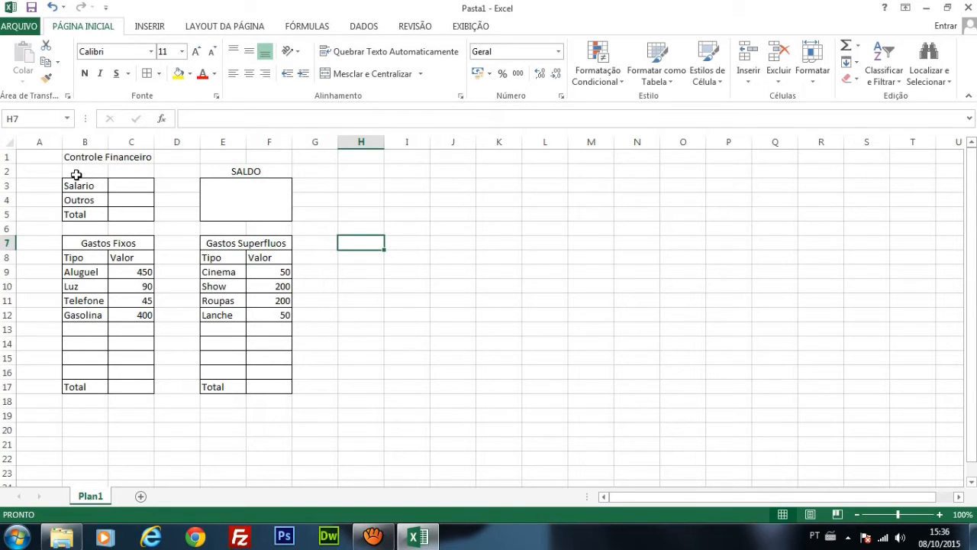
# Step: Insert a blank row above row 2 to separate the Controle Financeiro title from the SALDO heading
pyautogui.click(10, 169)
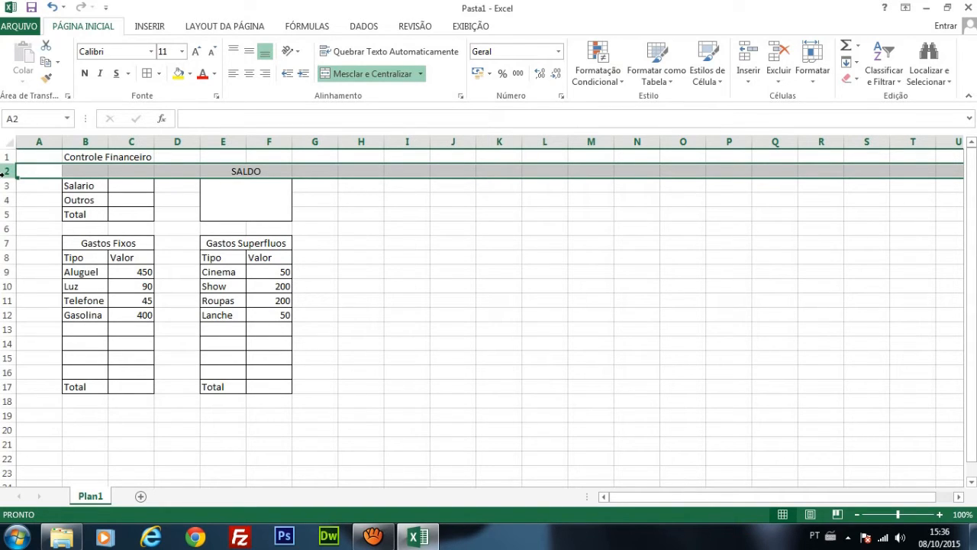
pyautogui.rightClick(6, 169)
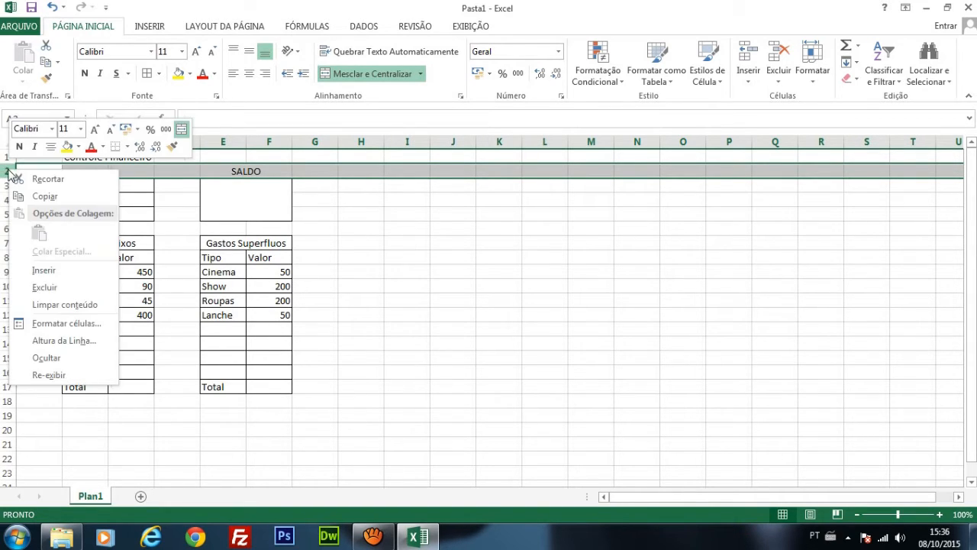
pyautogui.click(48, 272)
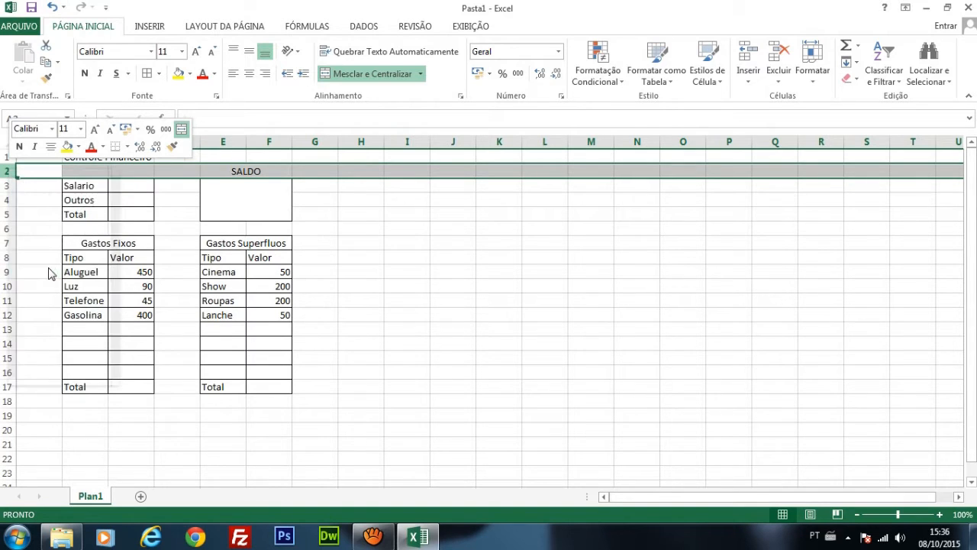
pyautogui.click(343, 213)
pyautogui.moveTo(88, 171); pyautogui.dragTo(356, 175)
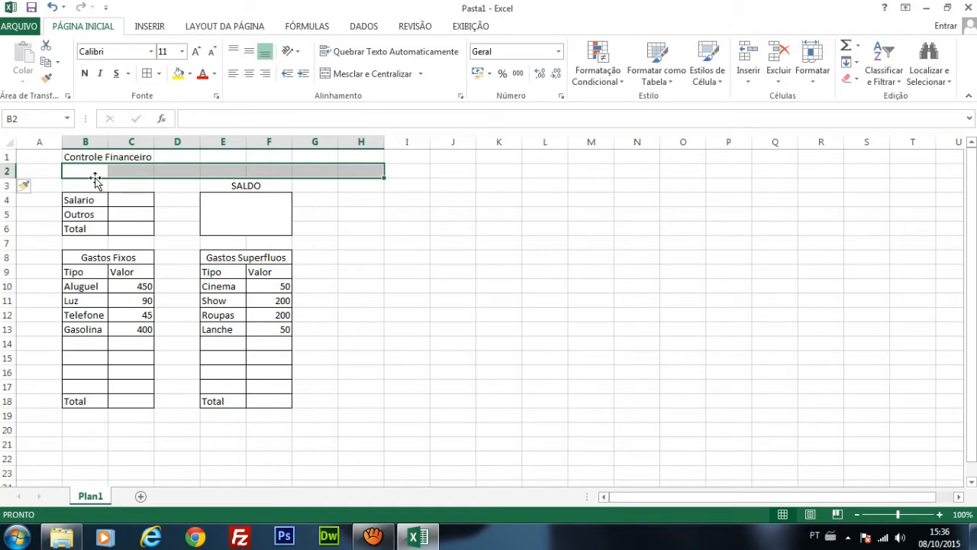
# Step: Insert a blank row above the Controle Financeiro title in row 1
pyautogui.click(6, 156)
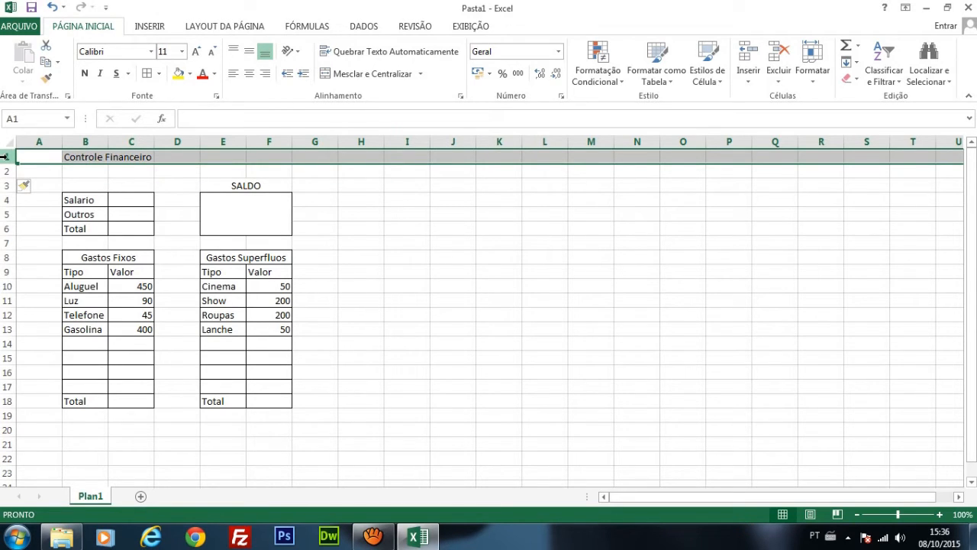
pyautogui.rightClick(6, 157)
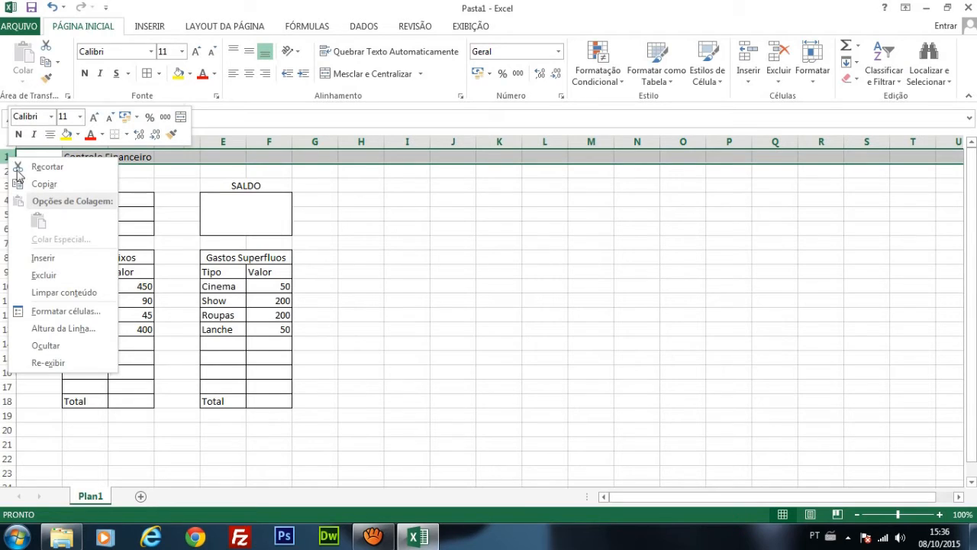
pyautogui.click(67, 263)
pyautogui.click(8, 169)
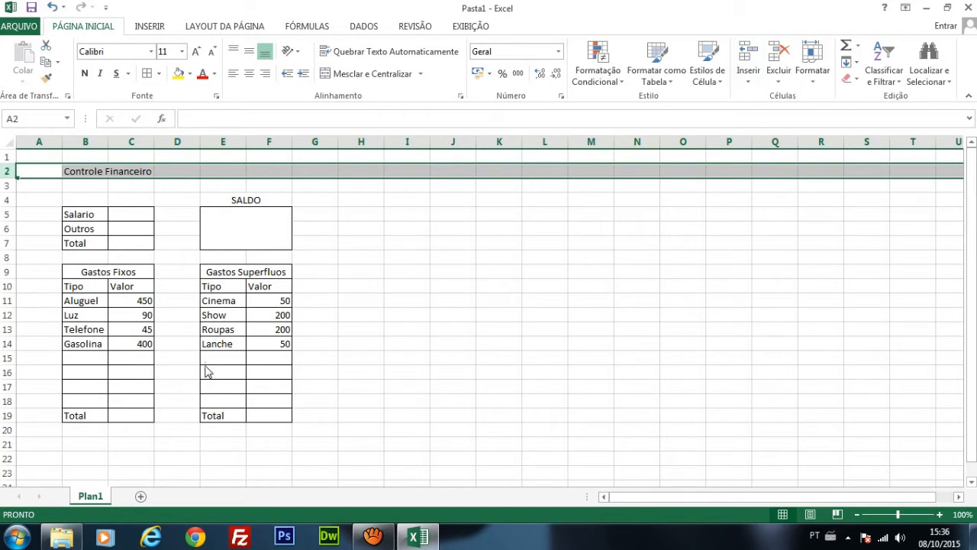
pyautogui.click(182, 215)
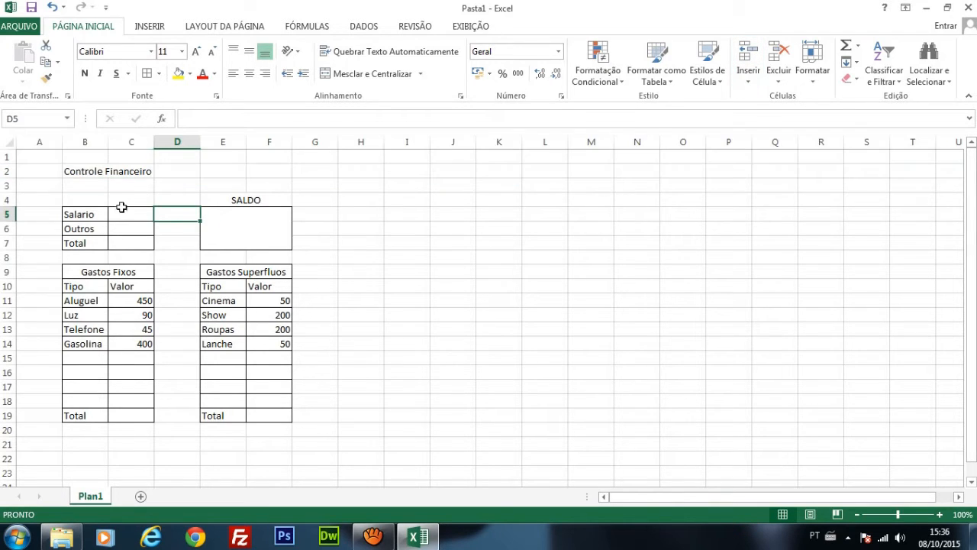
# Step: Merge and center the Controle Financeiro title across B2:F2
pyautogui.click(78, 172)
pyautogui.moveTo(78, 172); pyautogui.dragTo(287, 173)
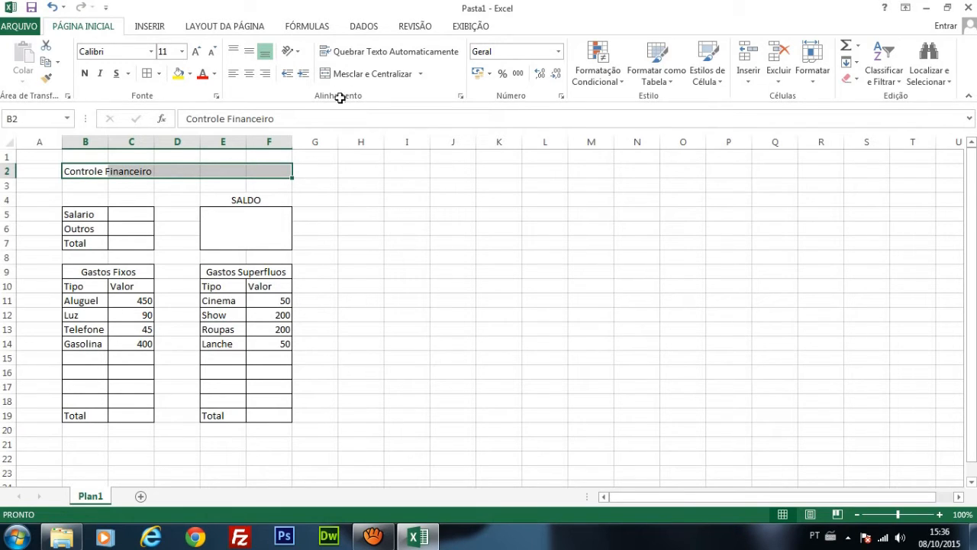
pyautogui.click(356, 74)
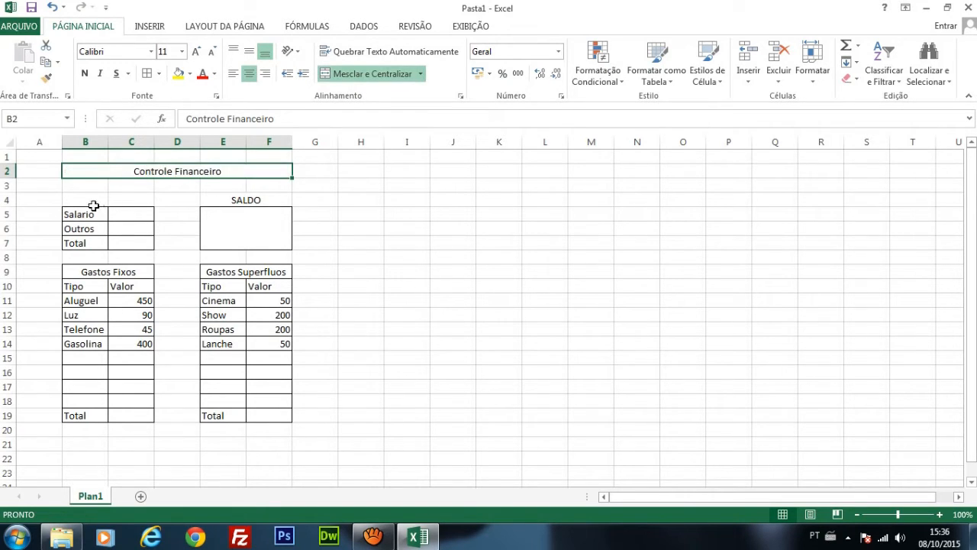
# Step: Merge and center B4:C4 above the income table and enter the heading Ganhos
pyautogui.moveTo(72, 200); pyautogui.dragTo(135, 199)
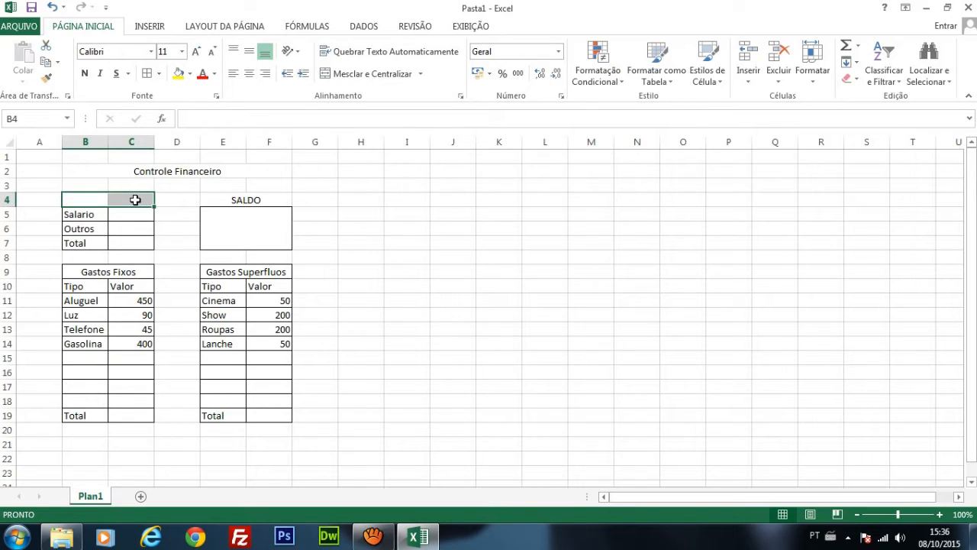
pyautogui.click(386, 74)
pyautogui.doubleClick(115, 203)
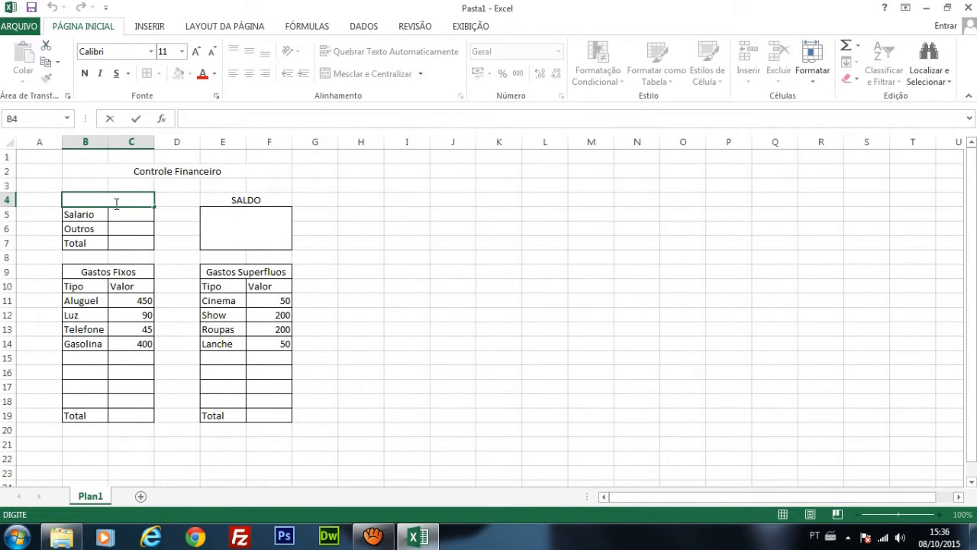
pyautogui.write('Ganhos')
pyautogui.press('Return')
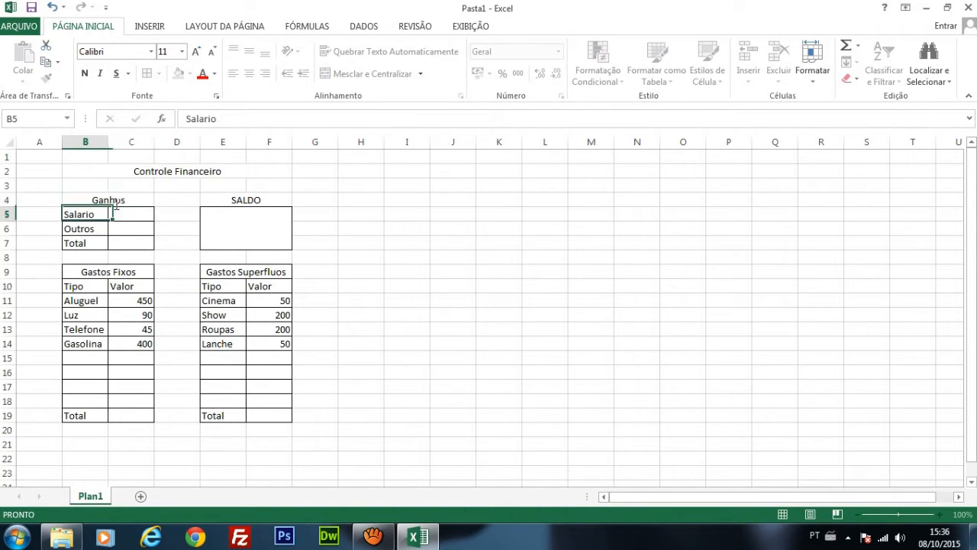
# Step: Add borders to the Ganhos heading, the SALDO heading and the Controle Financeiro title
pyautogui.click(99, 199)
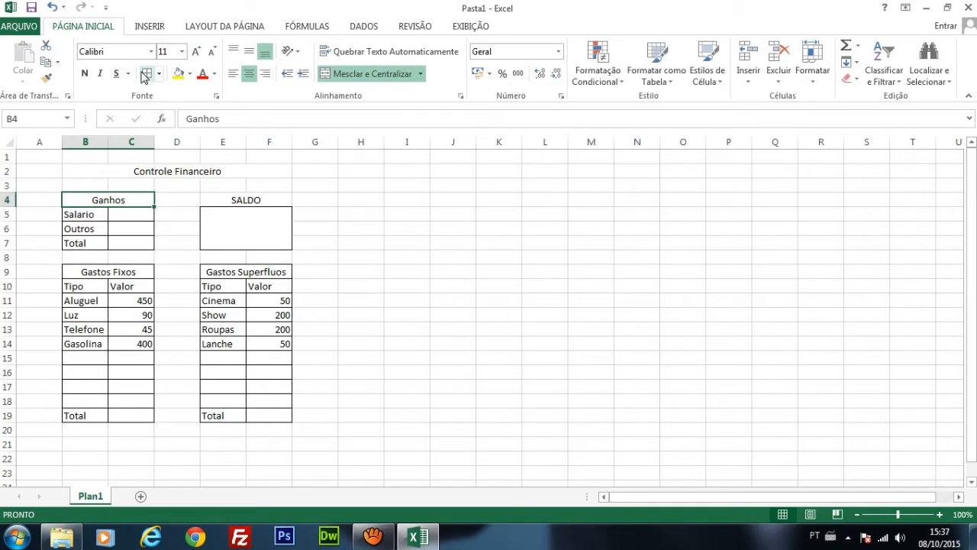
pyautogui.click(261, 200)
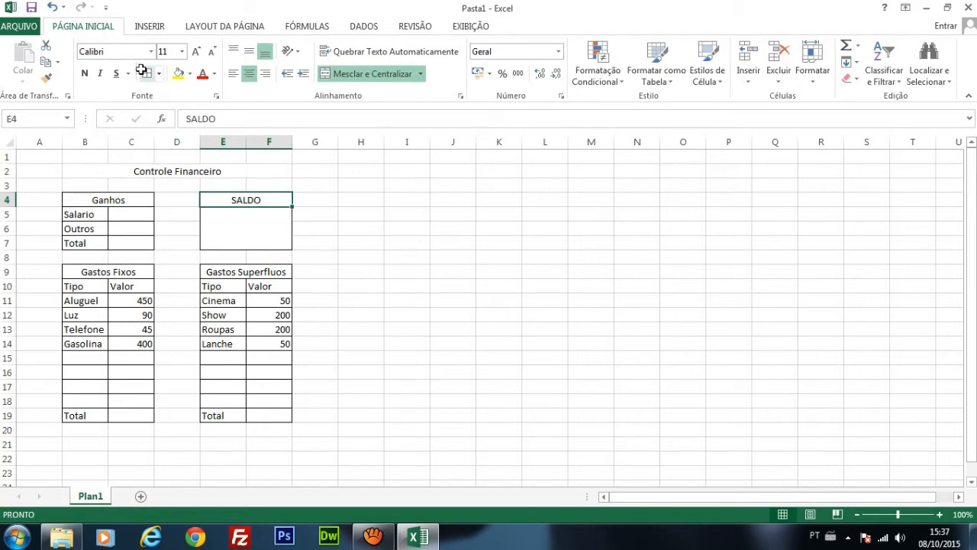
pyautogui.click(387, 218)
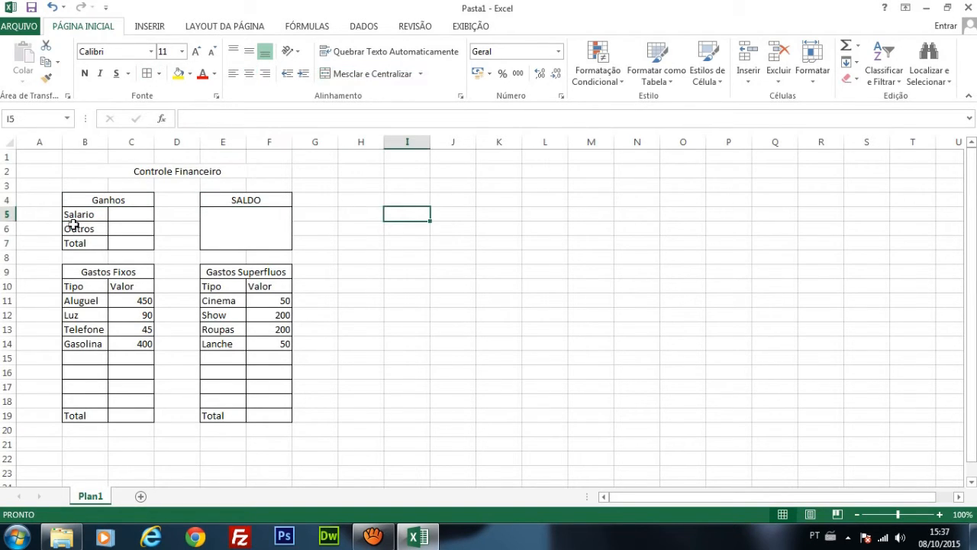
pyautogui.click(92, 170)
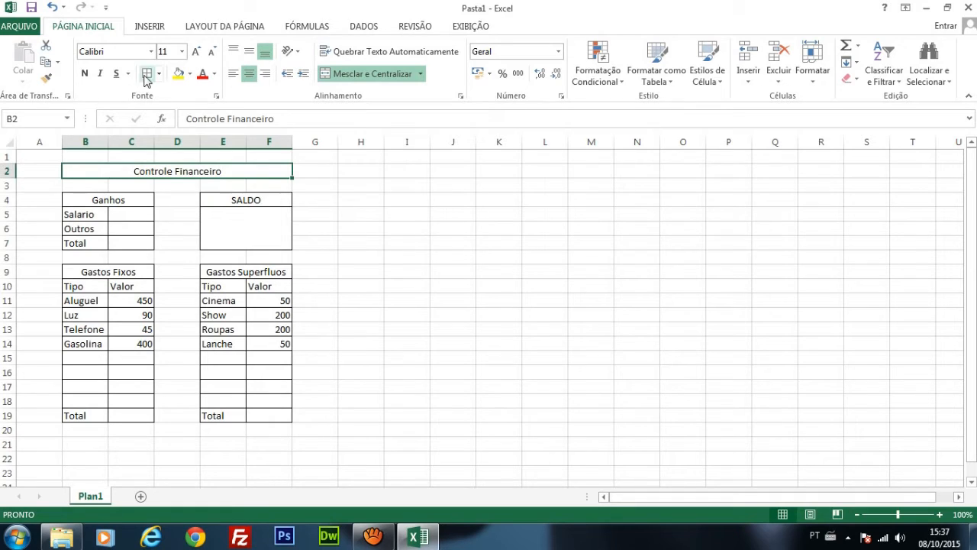
pyautogui.click(390, 255)
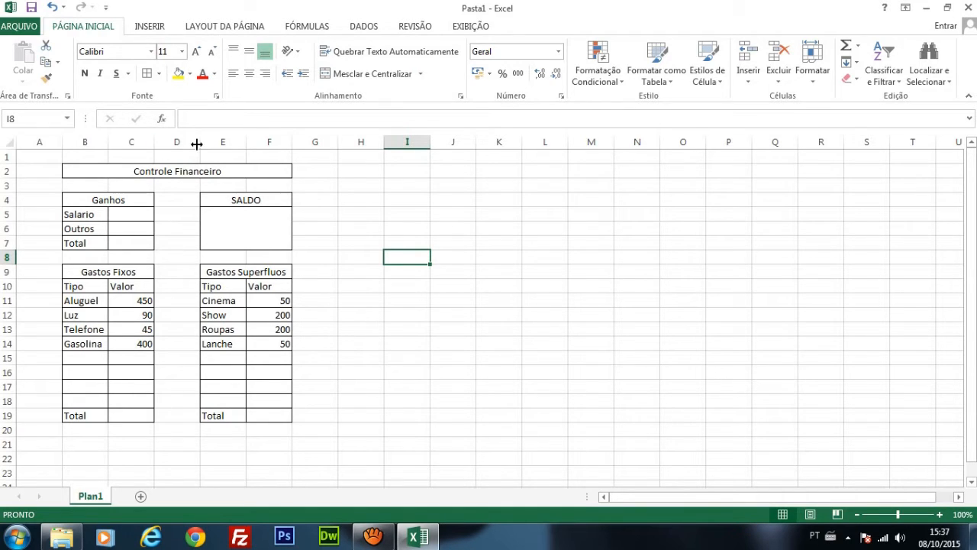
# Step: Narrow column D to a slim gap between the two groups of tables
pyautogui.moveTo(197, 144); pyautogui.dragTo(161, 145)
pyautogui.click(312, 239)
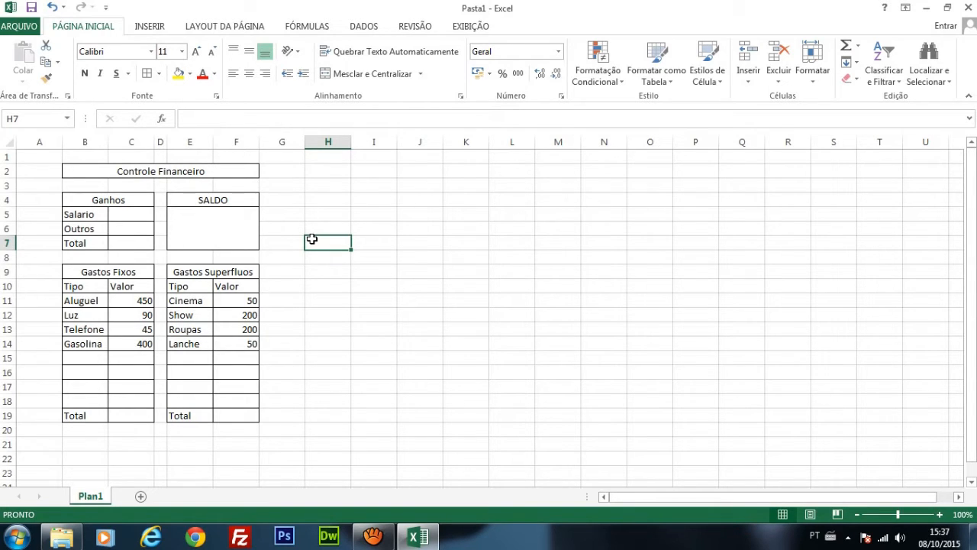
# Step: Enter 1600 as the Salario value and 500 as the Outros value in the Ganhos table
pyautogui.click(129, 216)
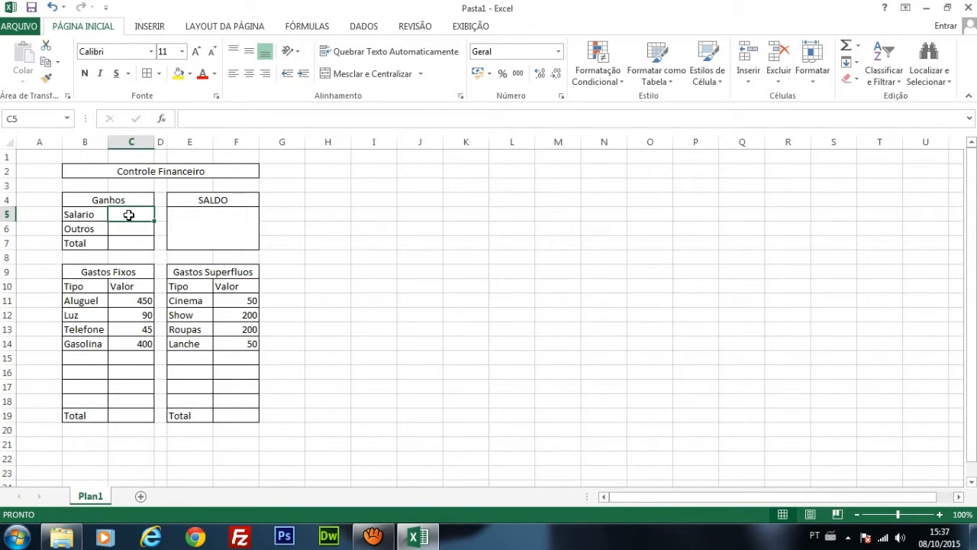
pyautogui.write('1600')
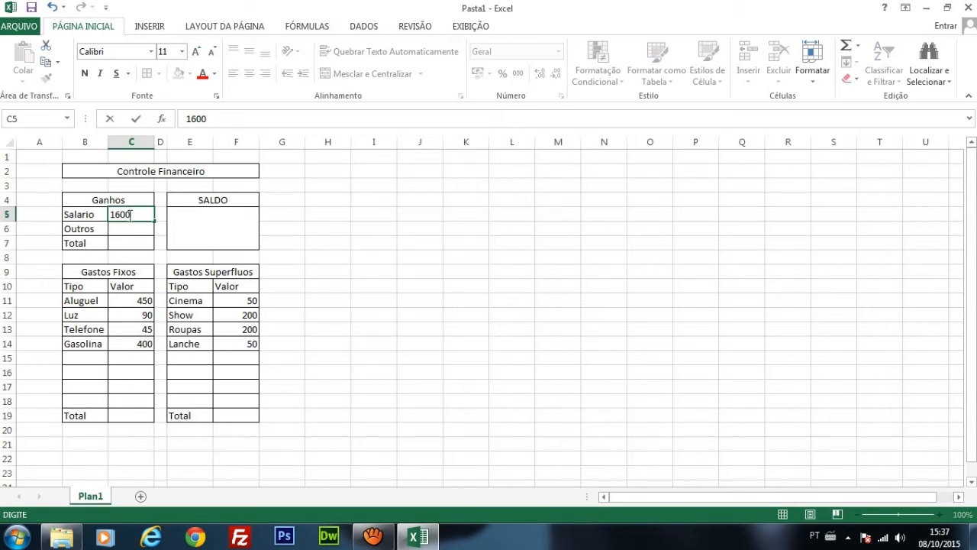
pyautogui.press('Return')
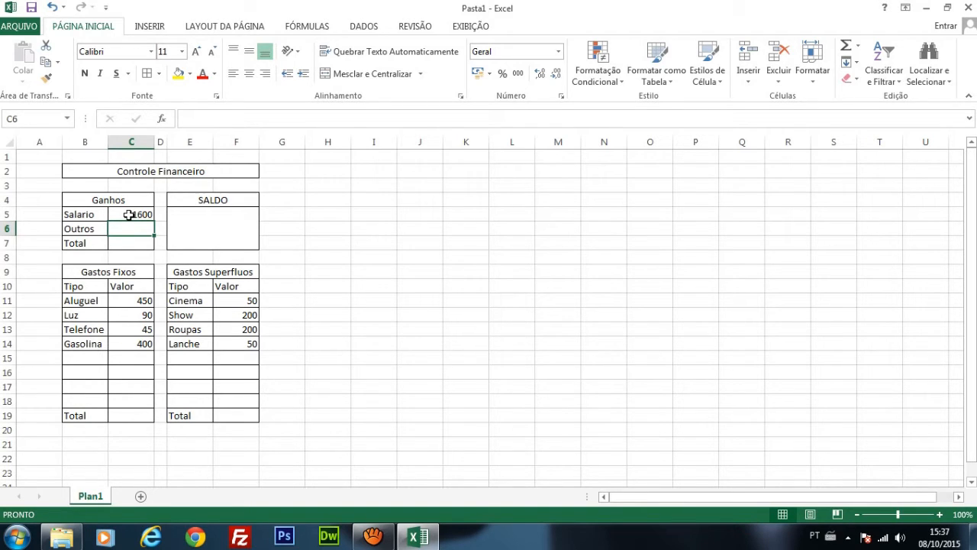
pyautogui.write('500')
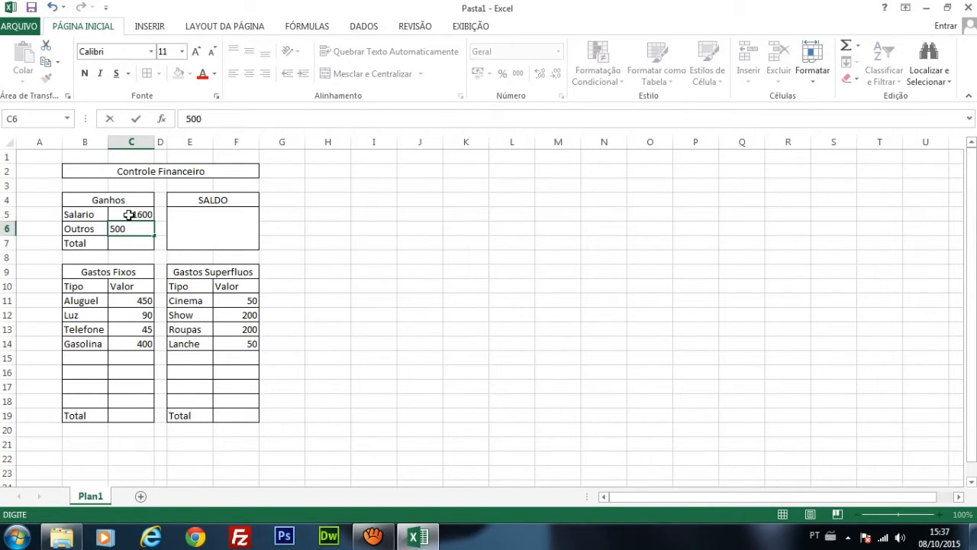
pyautogui.press('Return')
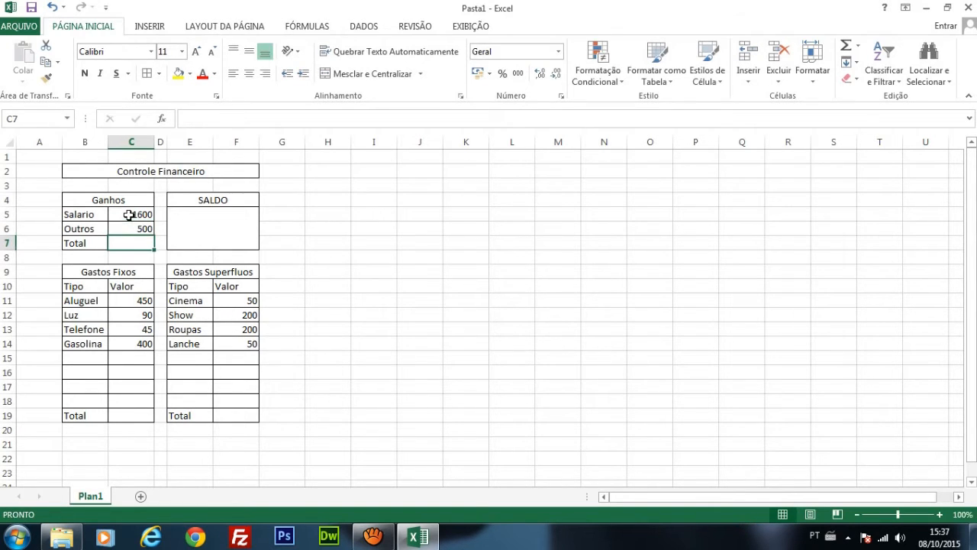
pyautogui.click(391, 354)
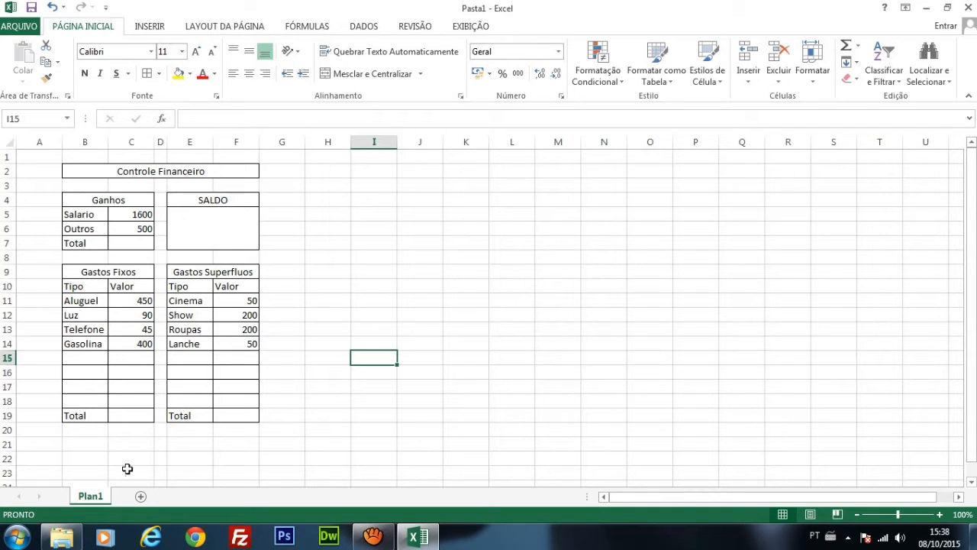
# Step: Rename the sheet Plan1 as Janeiro
pyautogui.doubleClick(91, 497)
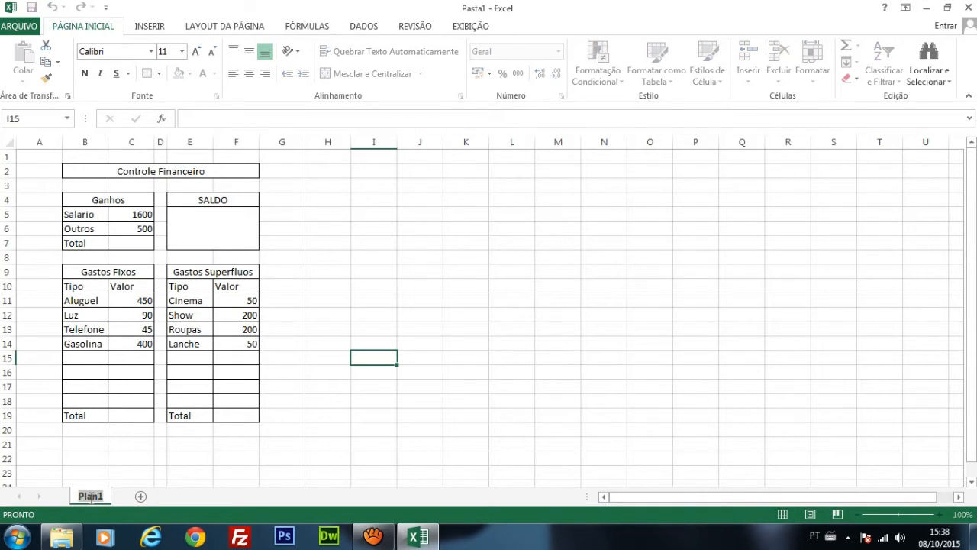
pyautogui.write('Janeiro')
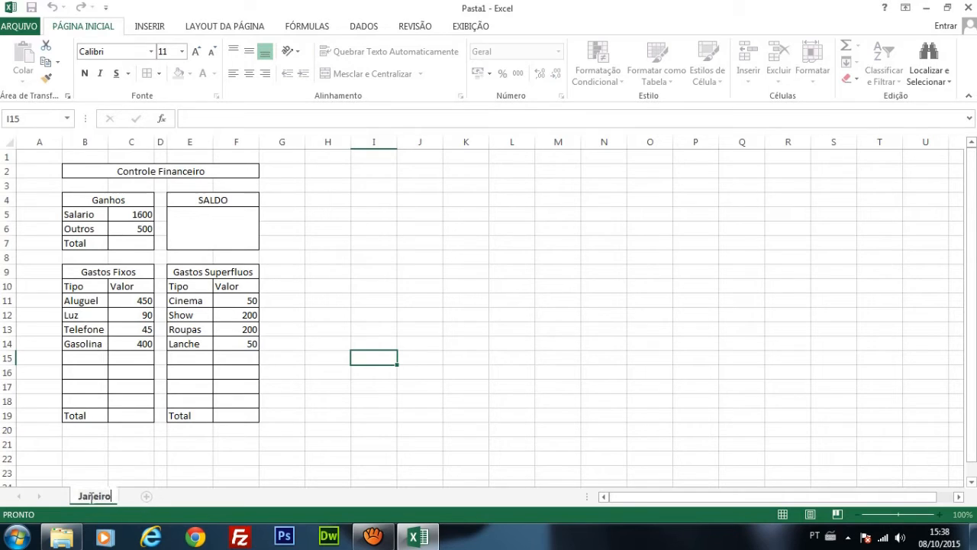
pyautogui.press('Return')
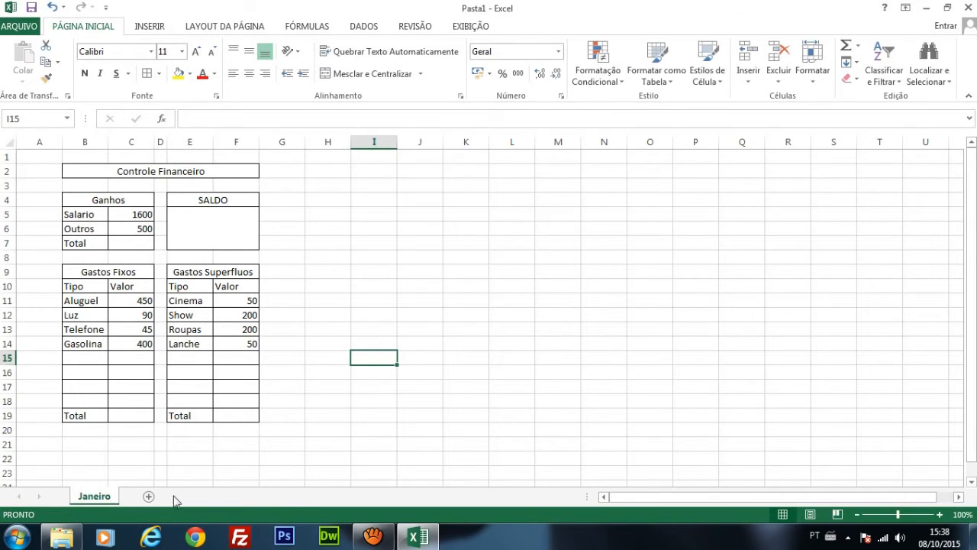
pyautogui.click(188, 475)
pyautogui.click(374, 415)
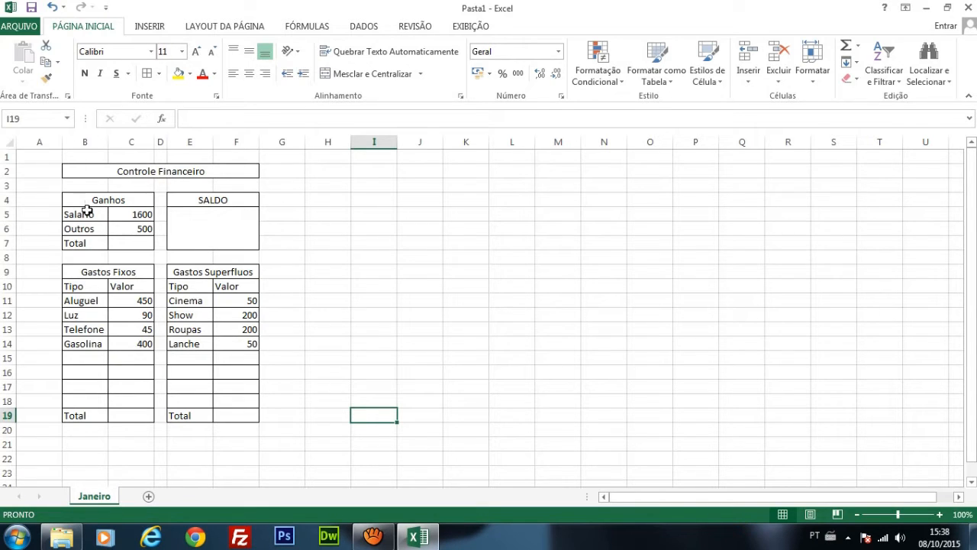
pyautogui.moveTo(86, 212); pyautogui.dragTo(144, 242)
pyautogui.moveTo(78, 287); pyautogui.dragTo(134, 376)
pyautogui.moveTo(188, 299); pyautogui.dragTo(254, 394)
pyautogui.moveTo(83, 300); pyautogui.dragTo(145, 355)
pyautogui.moveTo(190, 301); pyautogui.dragTo(255, 388)
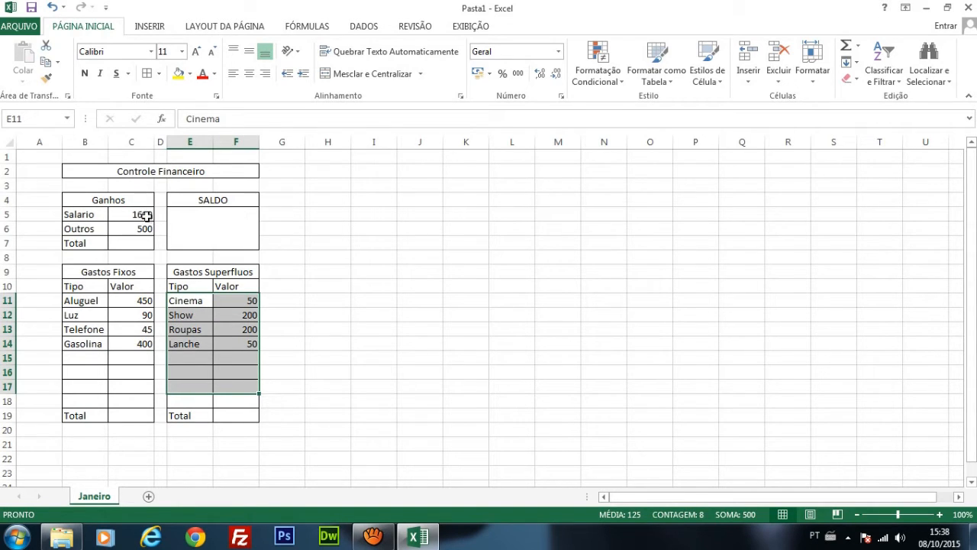
pyautogui.click(326, 238)
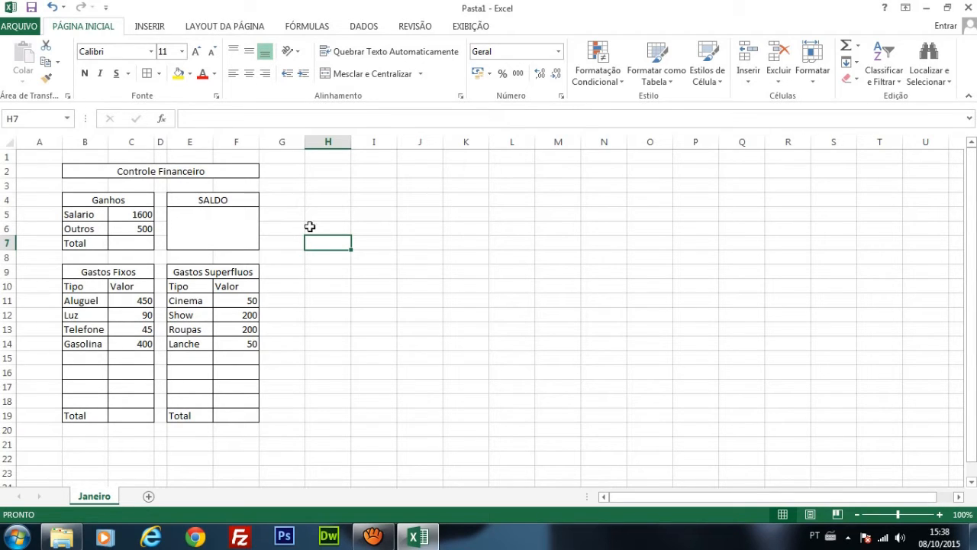
pyautogui.click(312, 223)
# Step: Fill the Controle Financeiro title and the Ganhos and SALDO headings with the standard purple
pyautogui.click(221, 174)
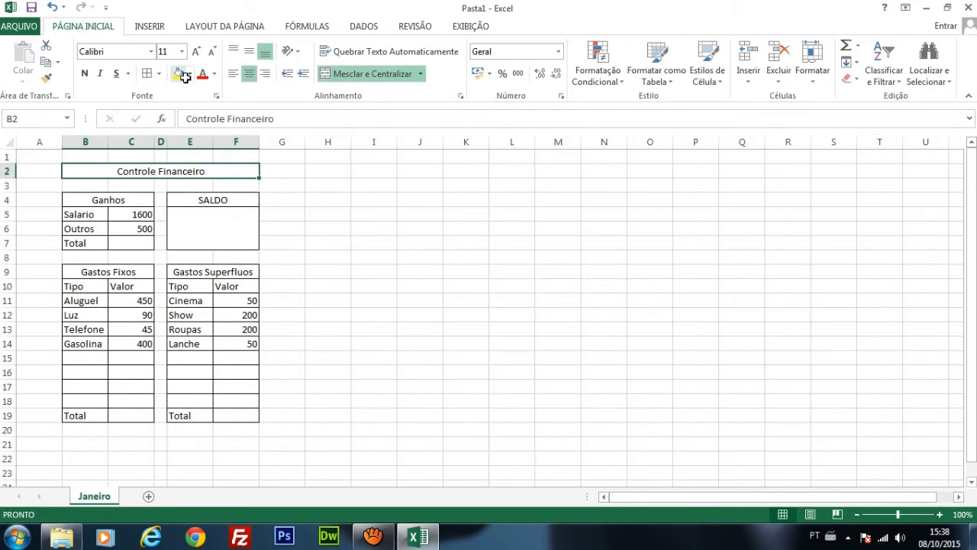
pyautogui.click(189, 73)
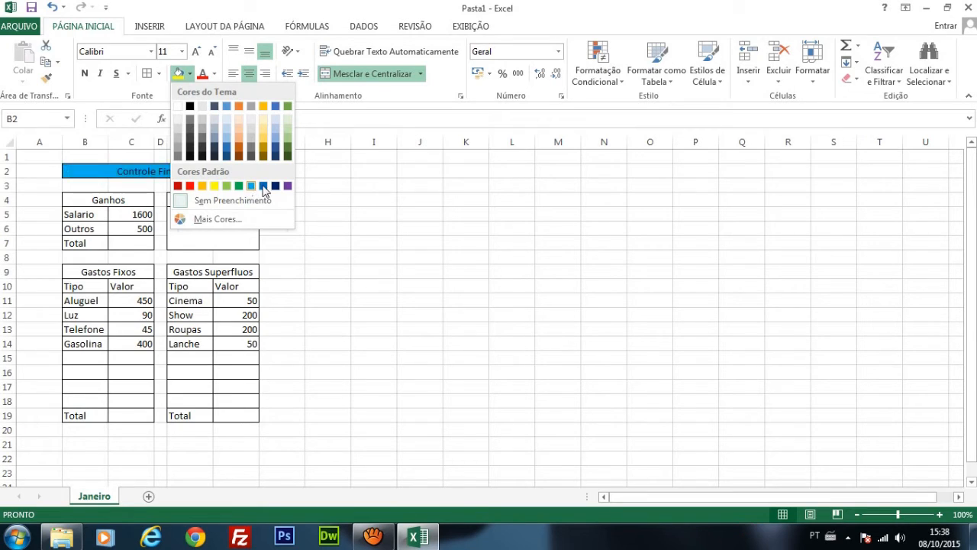
pyautogui.click(287, 186)
pyautogui.click(141, 202)
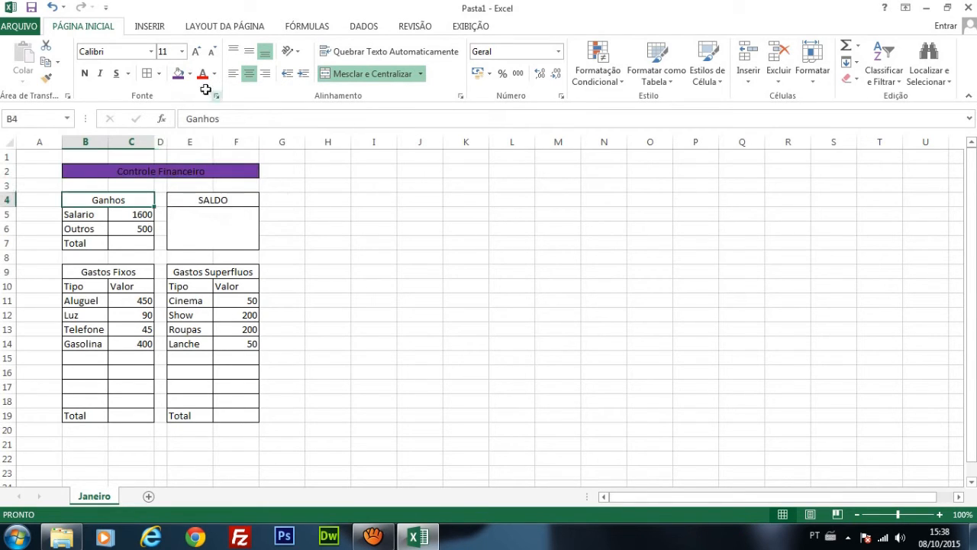
pyautogui.click(177, 73)
pyautogui.click(220, 205)
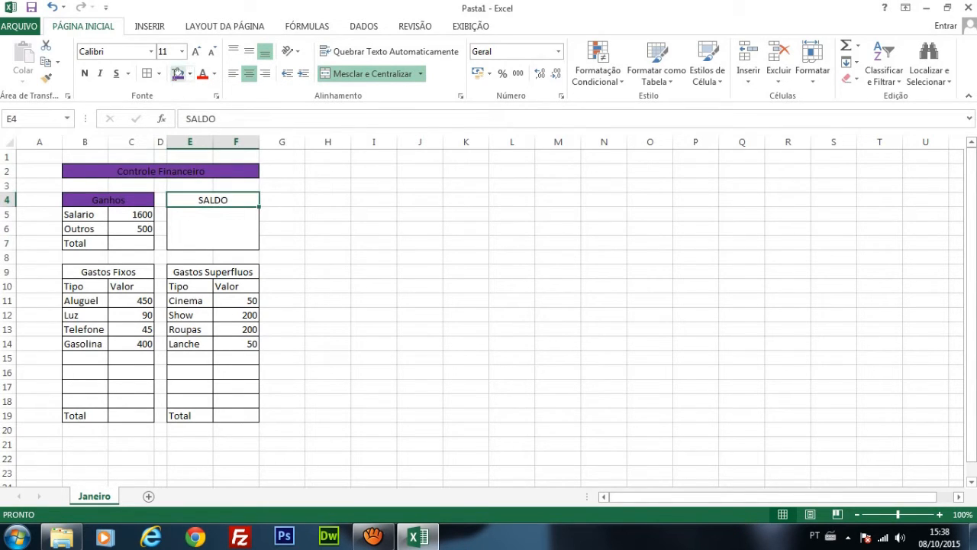
pyautogui.click(178, 74)
# Step: Set the font color of the Controle Financeiro title and the Ganhos and SALDO headings to white
pyautogui.click(194, 172)
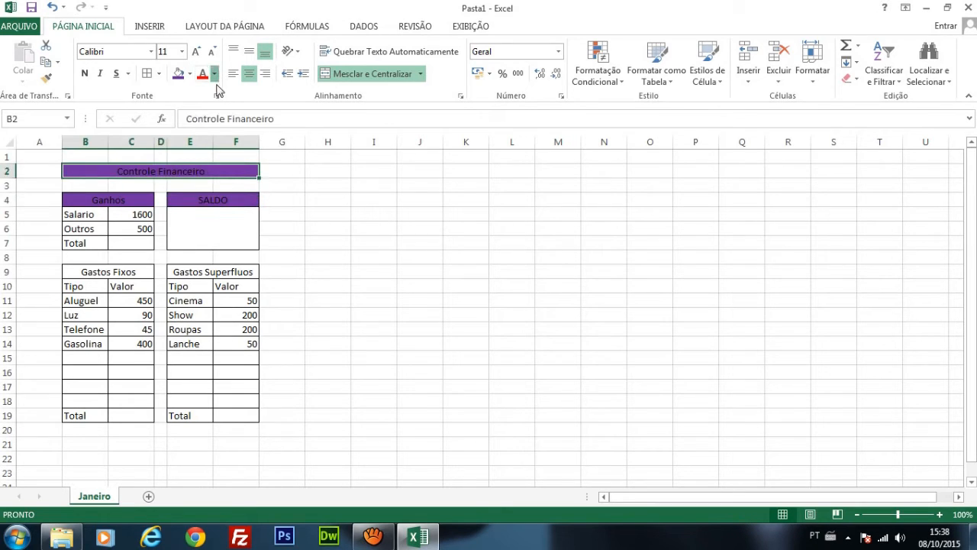
pyautogui.click(214, 73)
pyautogui.click(202, 117)
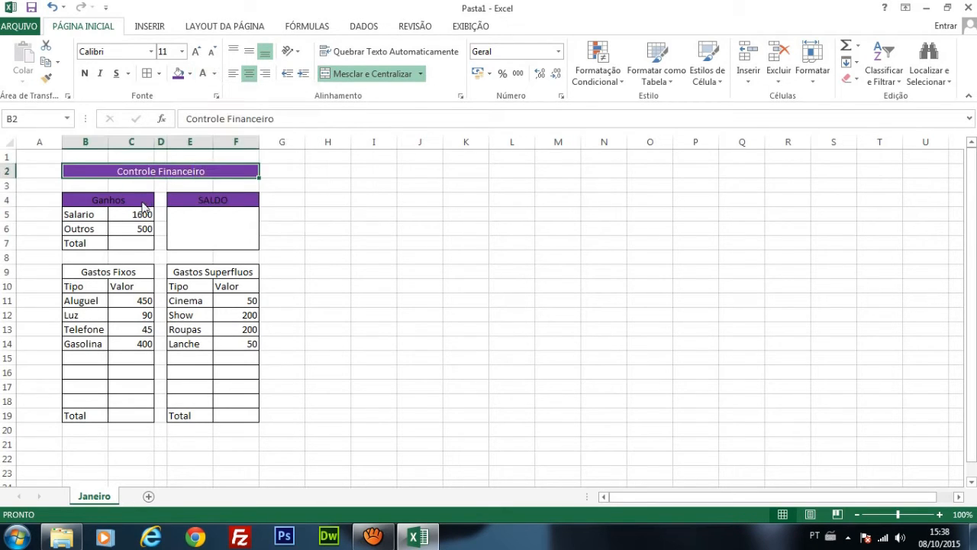
pyautogui.click(144, 200)
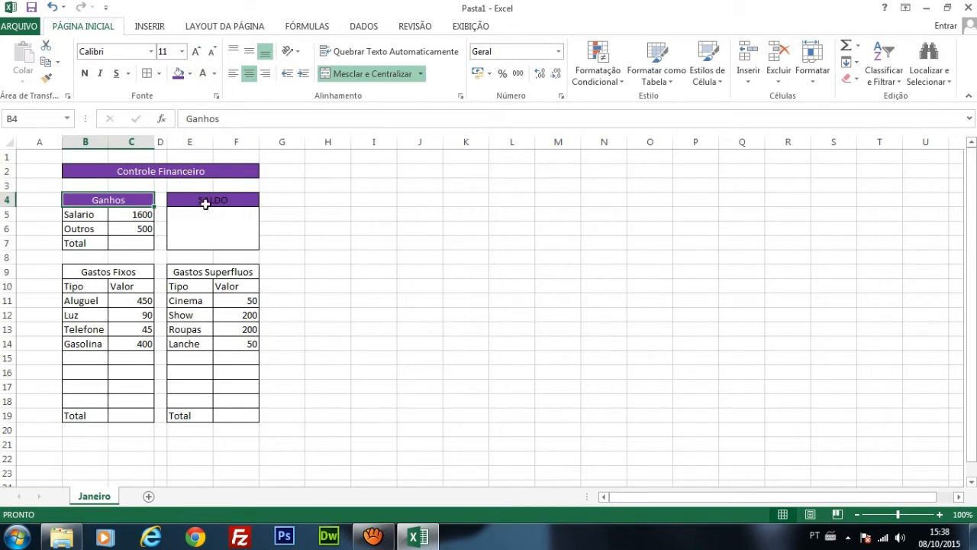
pyautogui.click(207, 200)
pyautogui.click(203, 74)
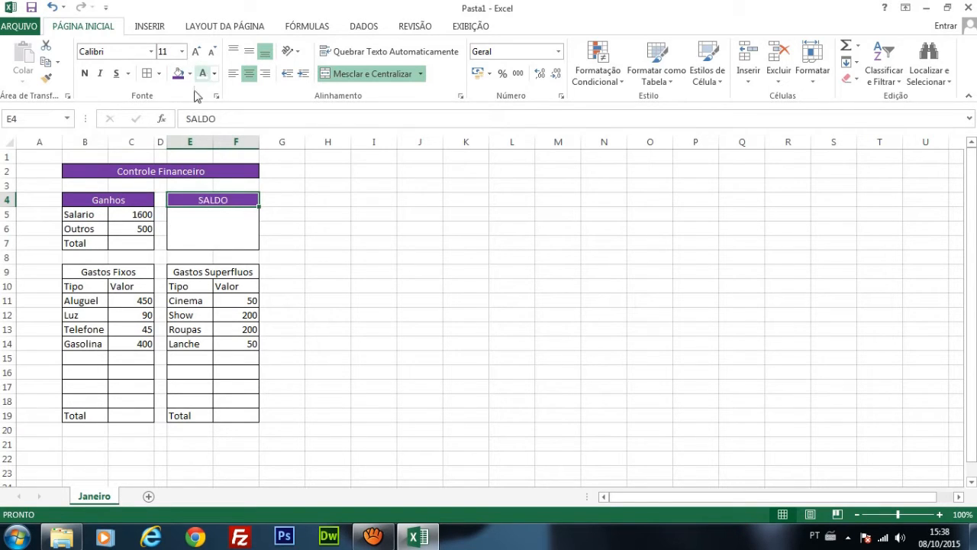
# Step: Make the Controle Financeiro title and the Ganhos and SALDO headings bold
pyautogui.click(149, 171)
pyautogui.click(86, 74)
pyautogui.click(372, 228)
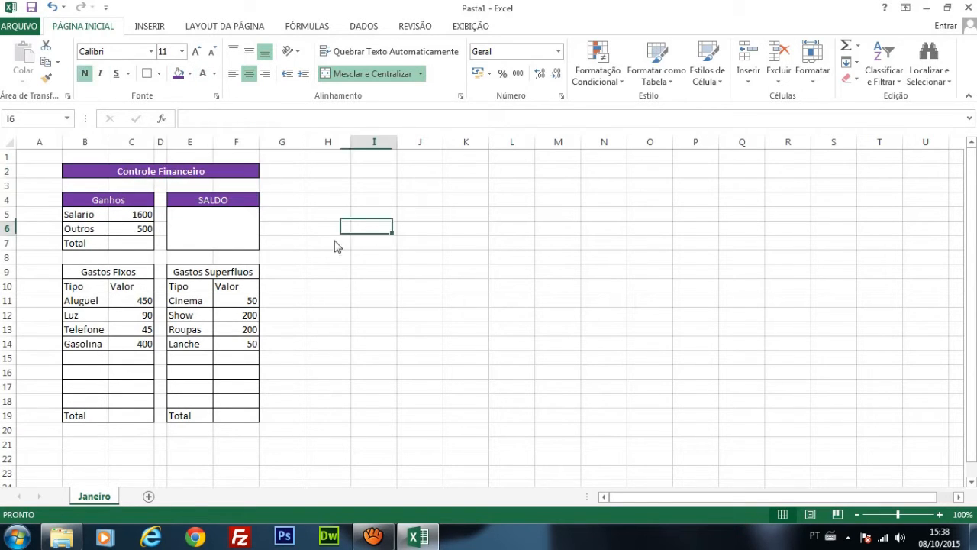
pyautogui.moveTo(85, 196); pyautogui.dragTo(234, 195)
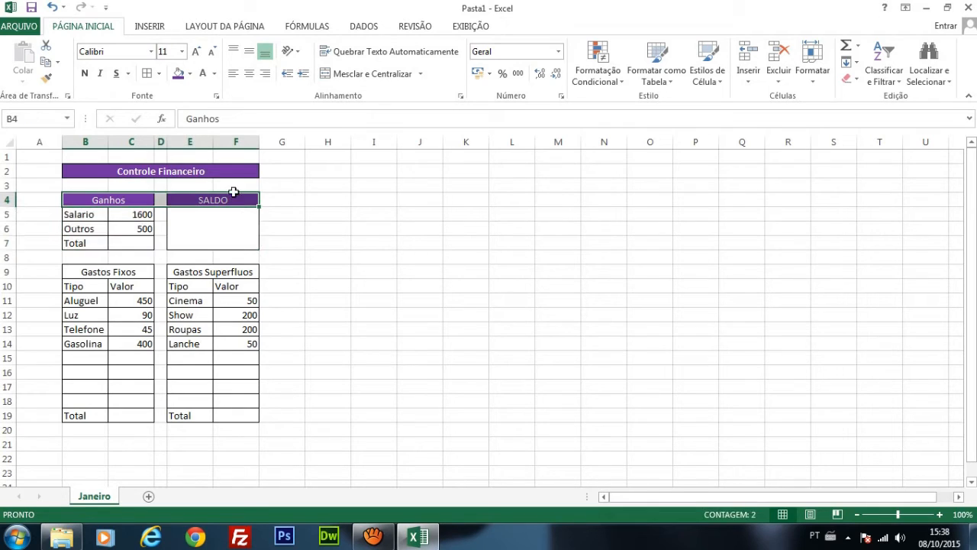
pyautogui.click(84, 74)
pyautogui.click(404, 249)
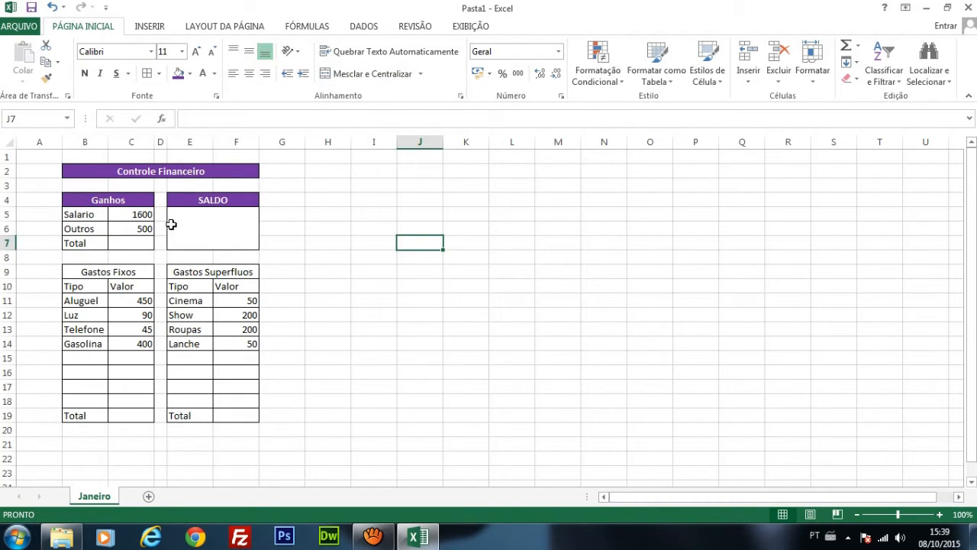
# Step: Apply the R$ accounting number format to the tables in B5:F19
pyautogui.moveTo(133, 214); pyautogui.dragTo(235, 408)
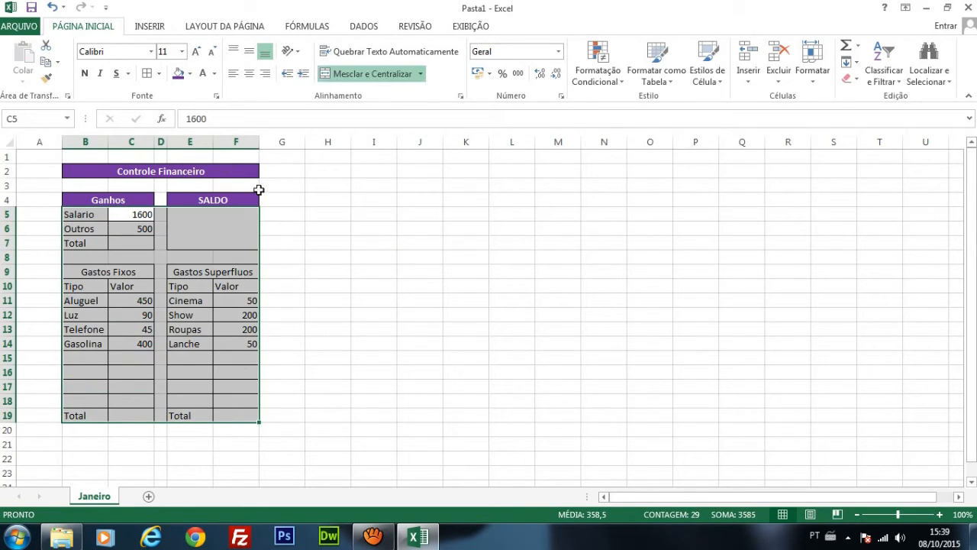
pyautogui.click(490, 73)
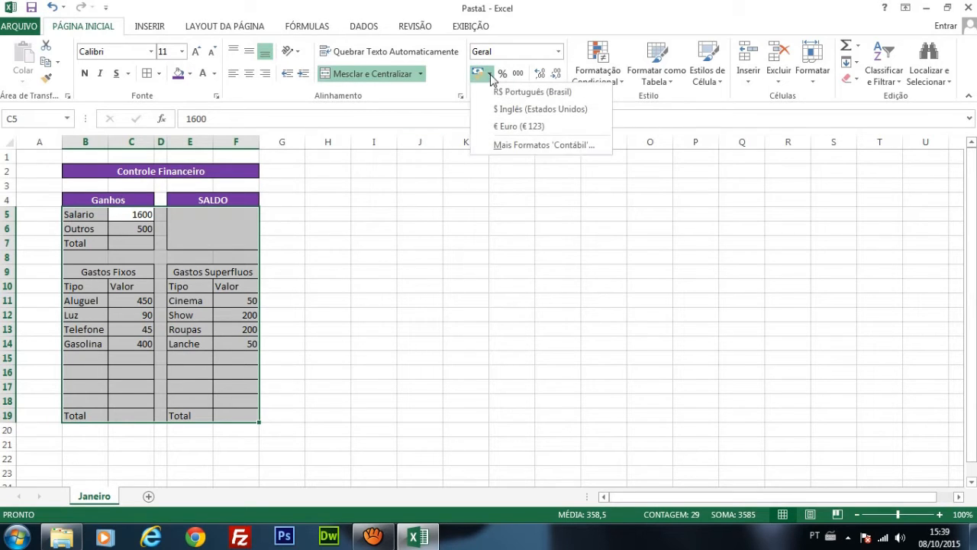
pyautogui.click(491, 77)
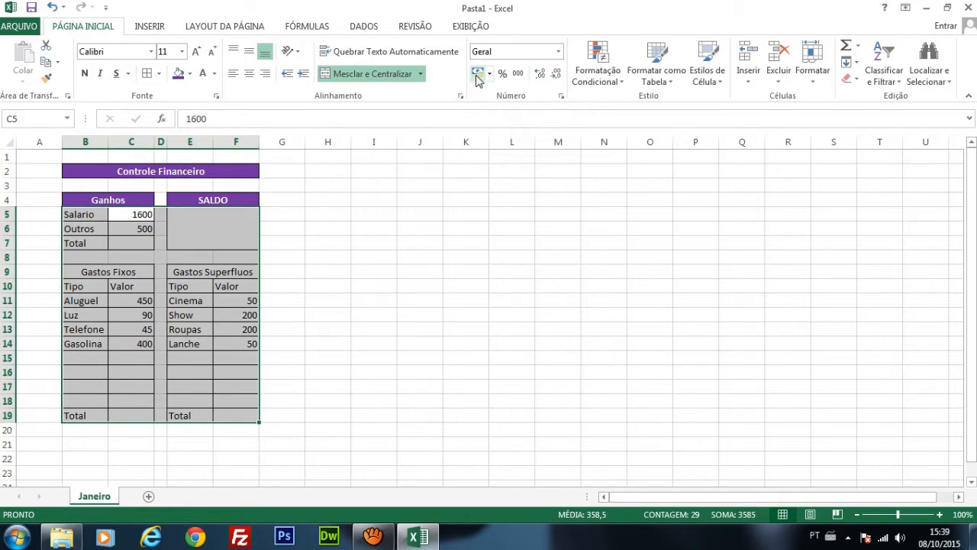
pyautogui.click(558, 51)
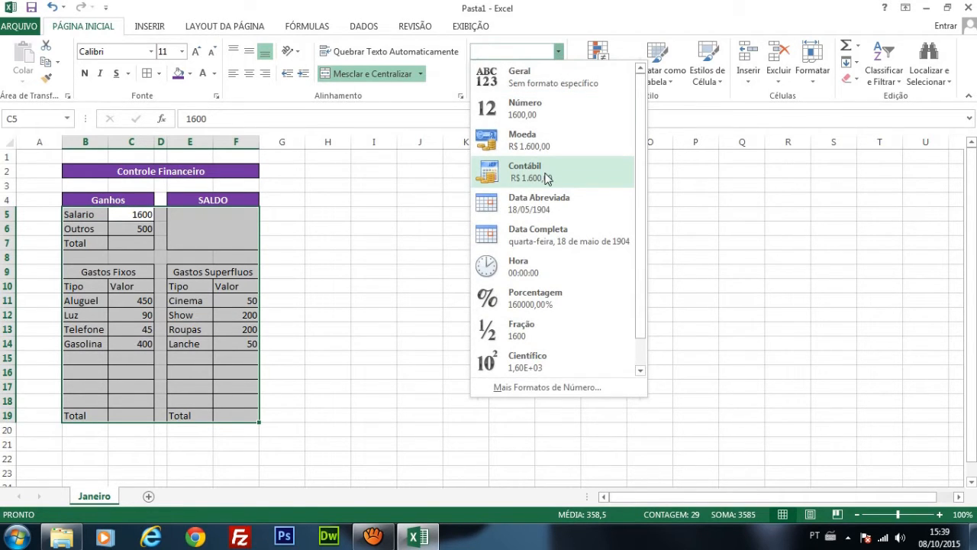
pyautogui.click(733, 227)
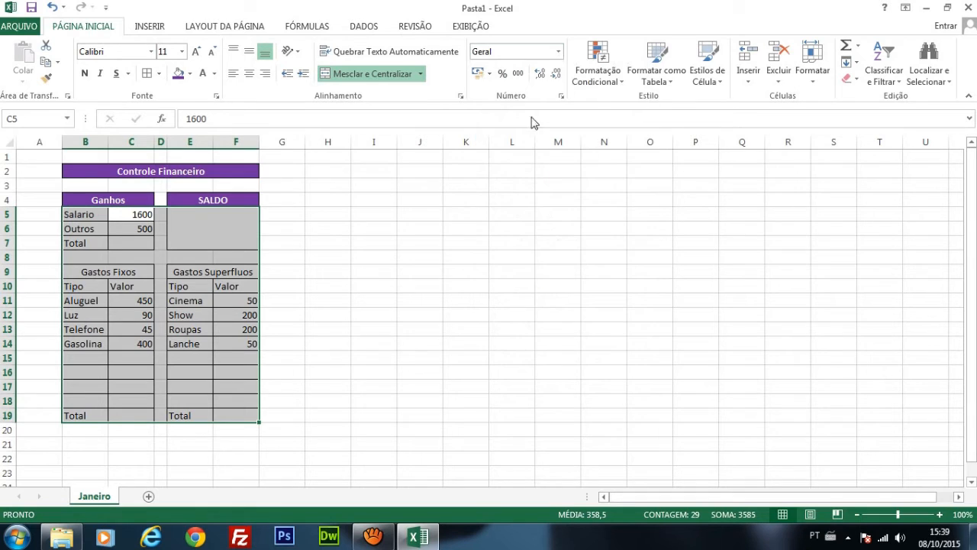
pyautogui.click(478, 74)
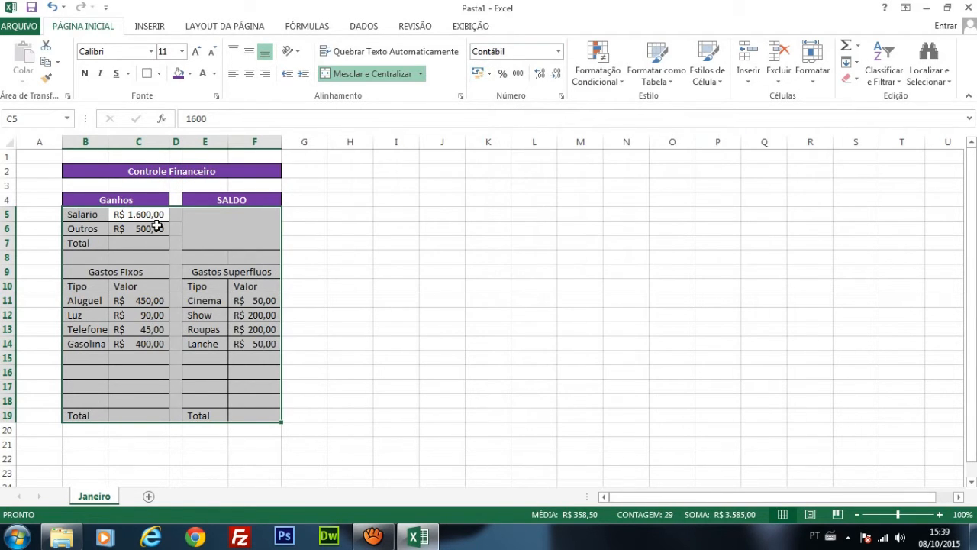
pyautogui.click(157, 227)
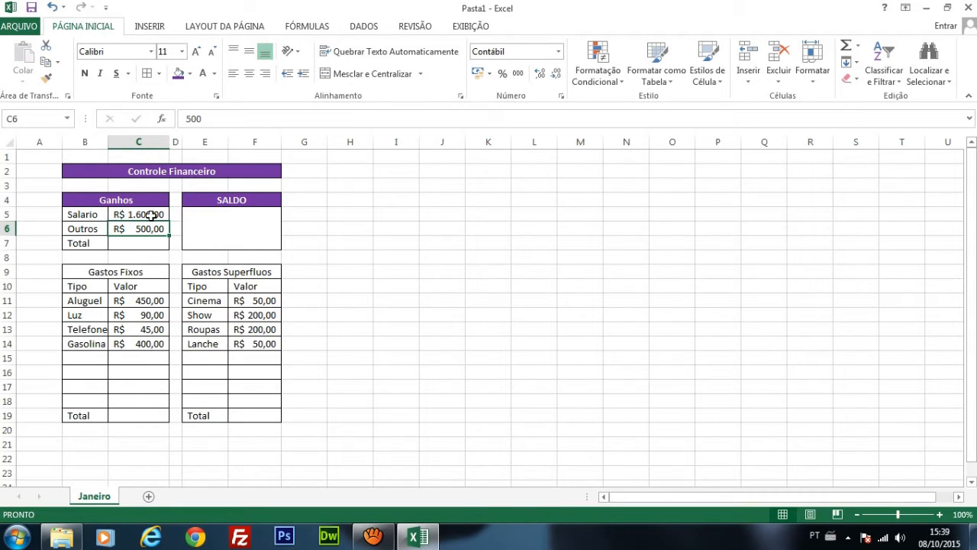
pyautogui.click(151, 214)
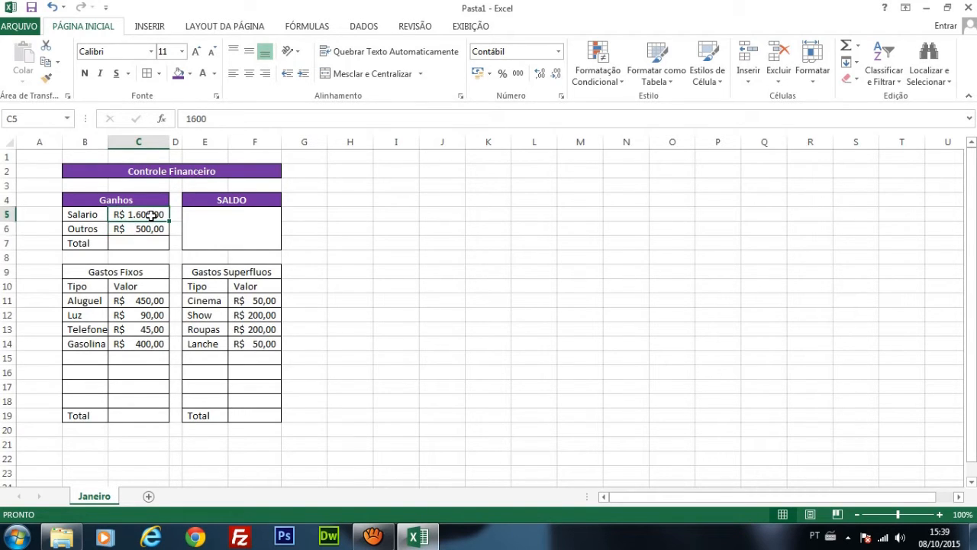
pyautogui.click(143, 301)
pyautogui.click(145, 329)
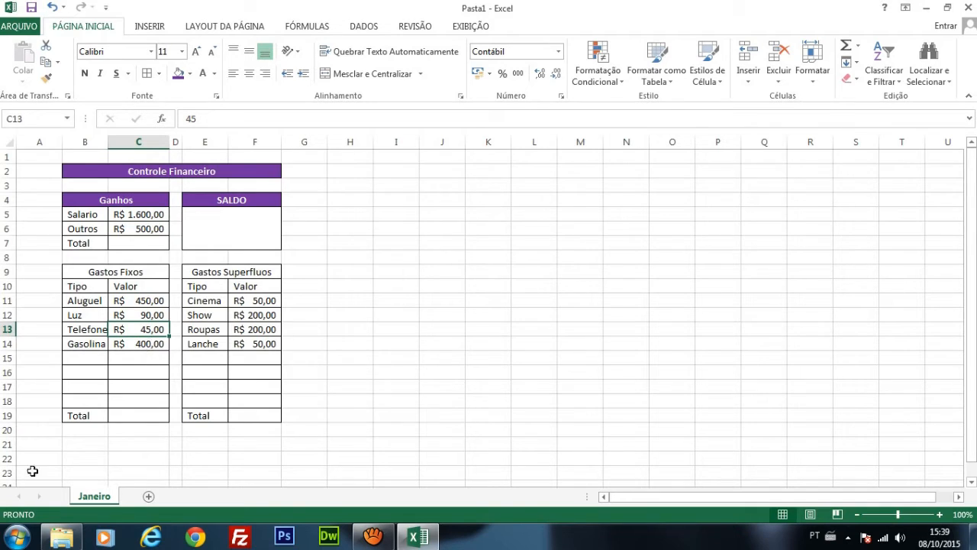
pyautogui.click(452, 286)
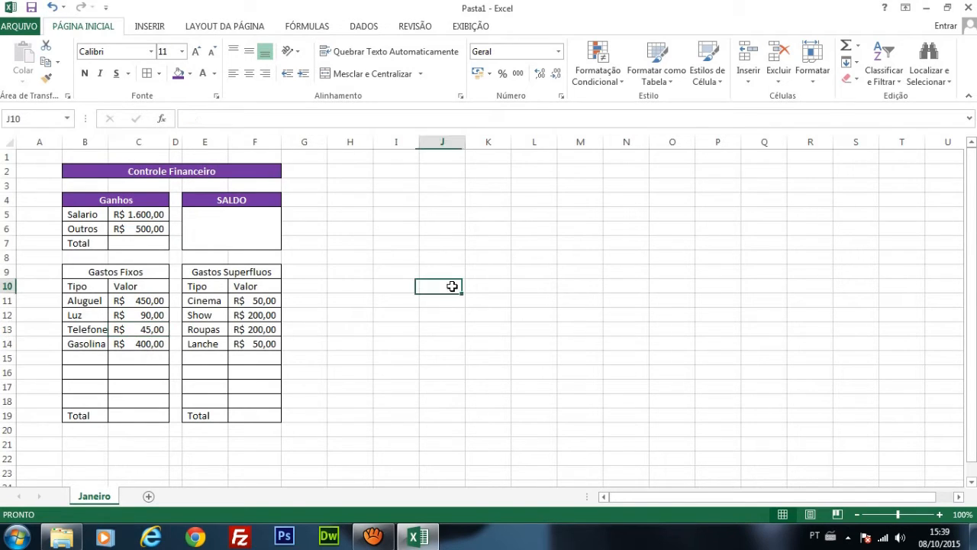
# Step: Total the Ganhos values in C7 with the formula =C5+C6
pyautogui.click(152, 245)
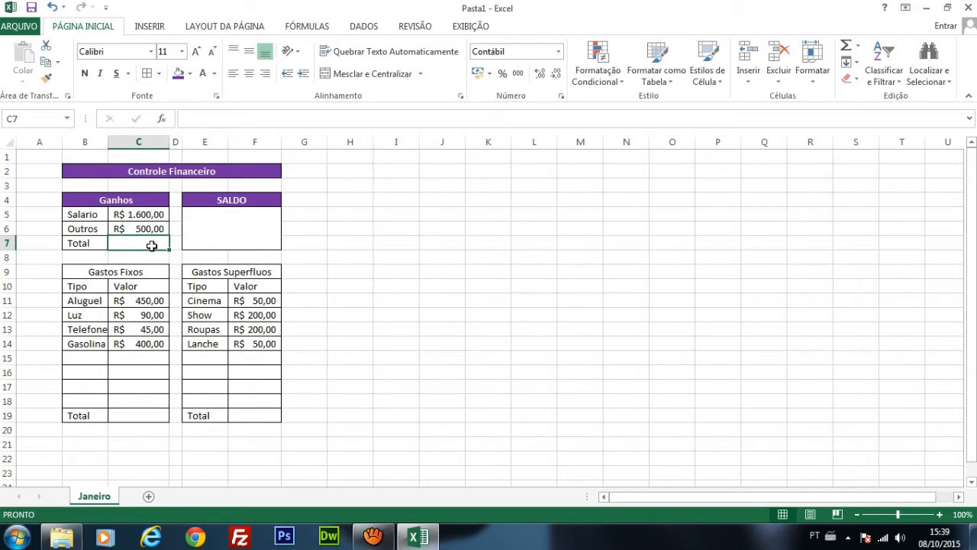
pyautogui.write('=')
pyautogui.click(158, 215)
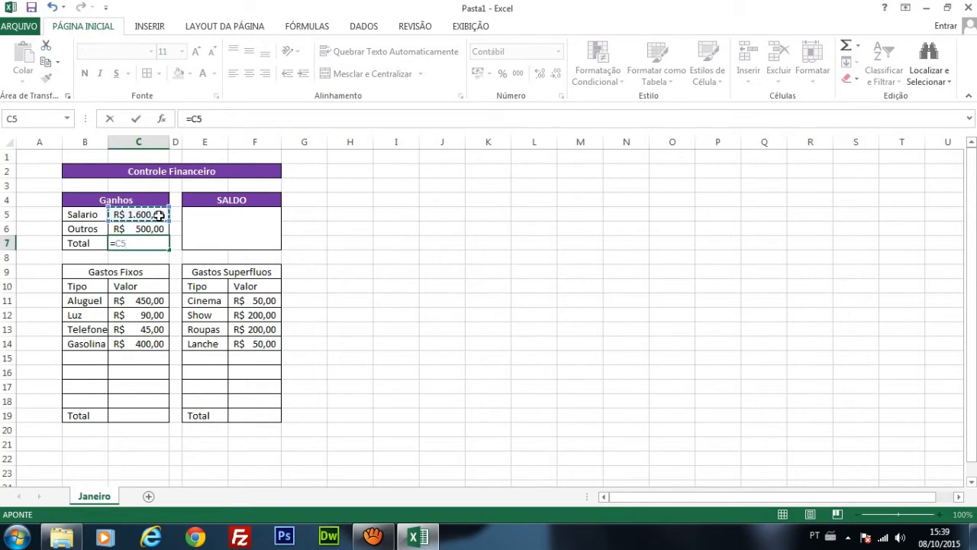
pyautogui.write('+')
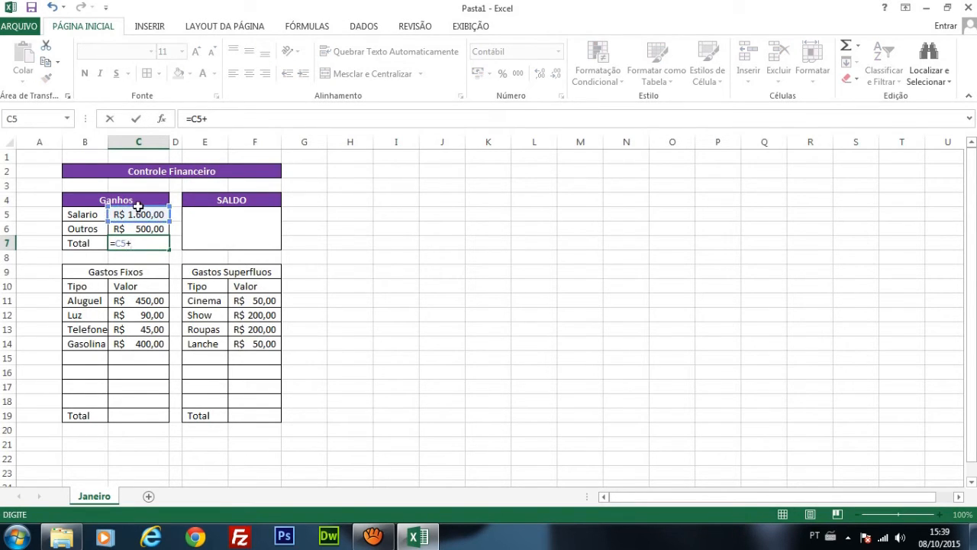
pyautogui.click(158, 229)
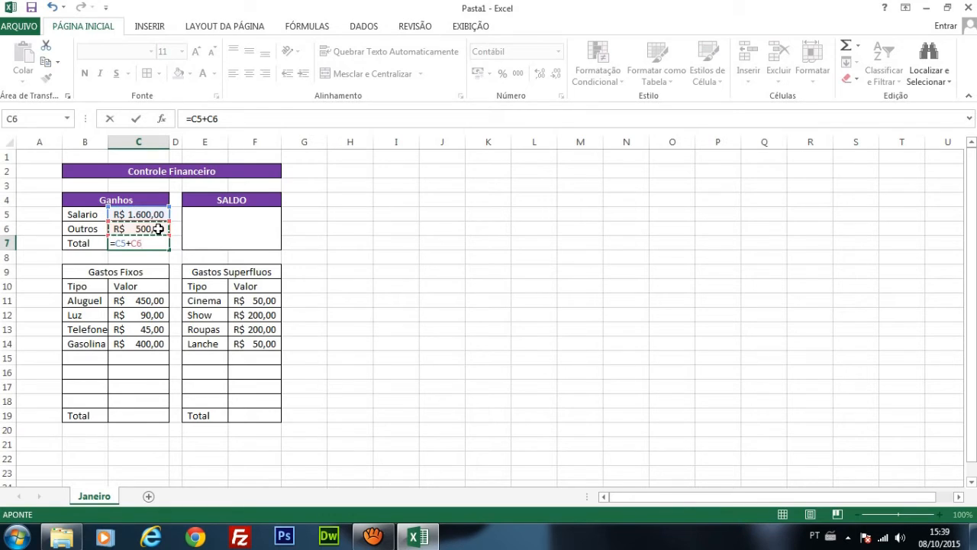
pyautogui.press('Return')
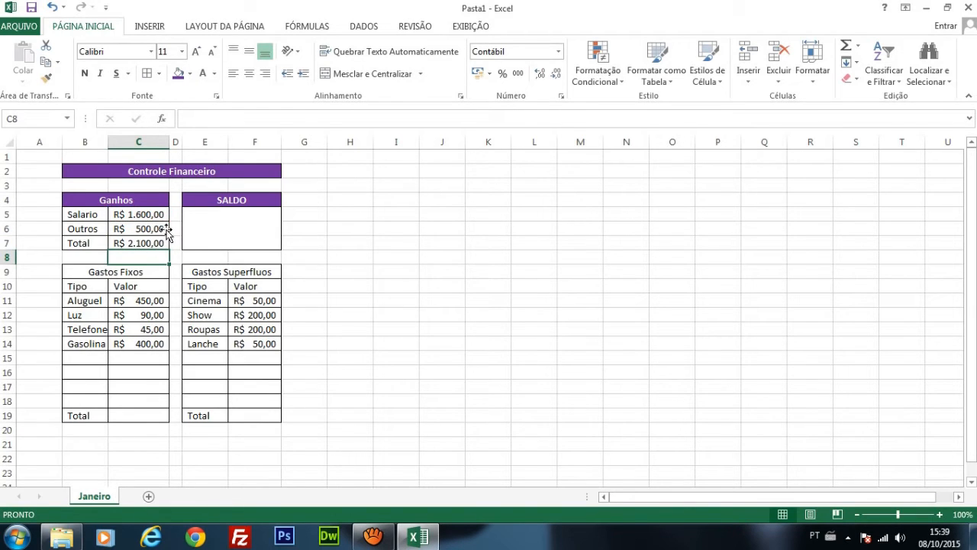
# Step: Fill the Total row of the Ganhos table (B7:C7) with the theme green
pyautogui.moveTo(143, 245); pyautogui.dragTo(90, 243)
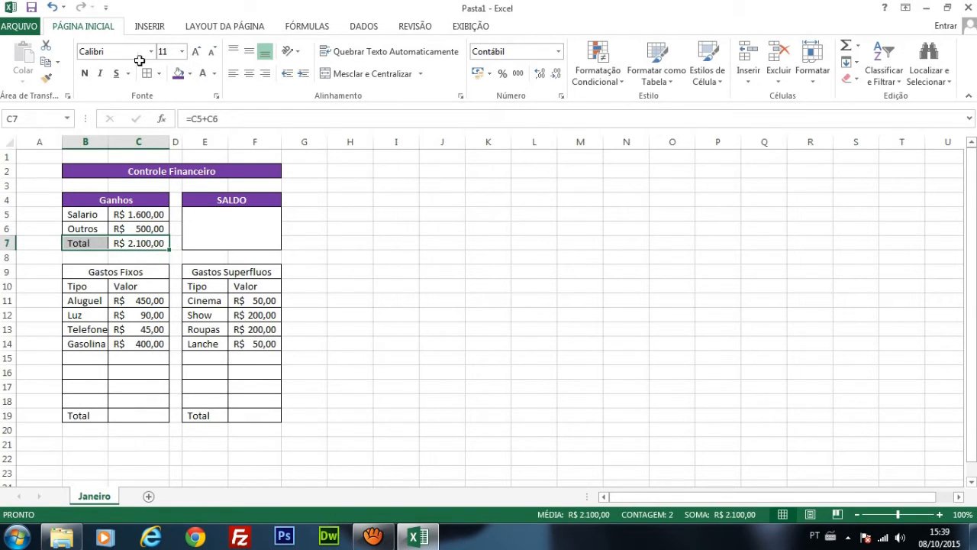
pyautogui.click(189, 74)
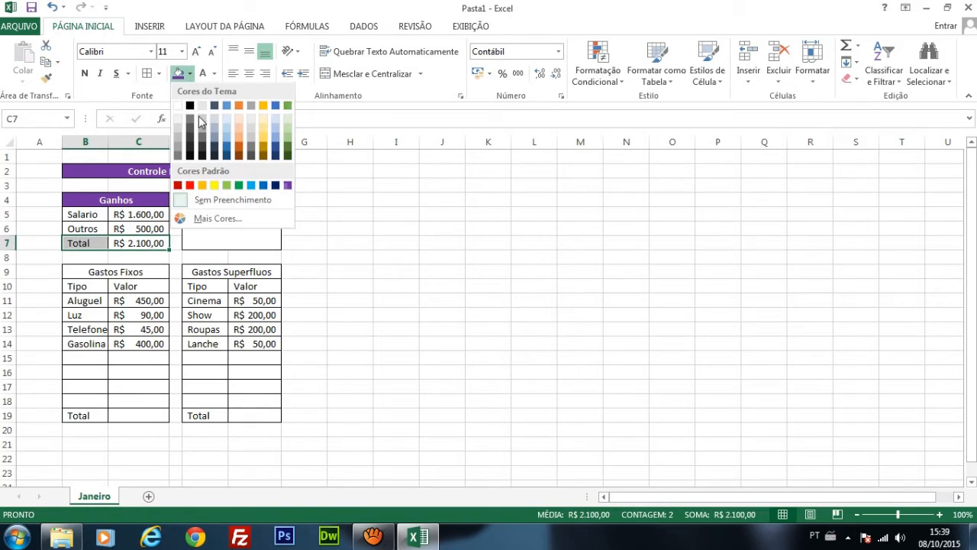
pyautogui.click(287, 106)
pyautogui.click(396, 300)
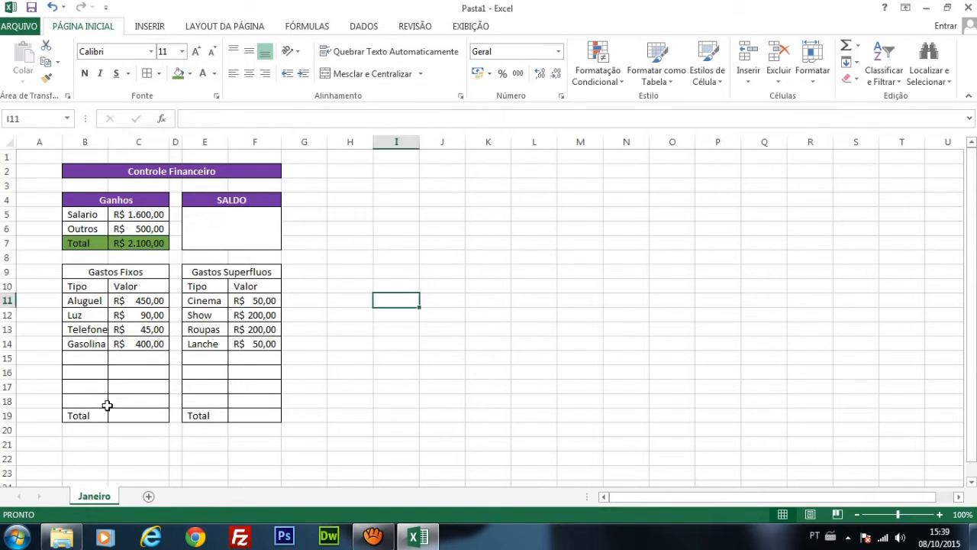
# Step: Apply the same green fill to the Total rows of Gastos Fixos (B19:C19) and Gastos Superfluos (E19:F19)
pyautogui.moveTo(101, 422); pyautogui.dragTo(129, 415)
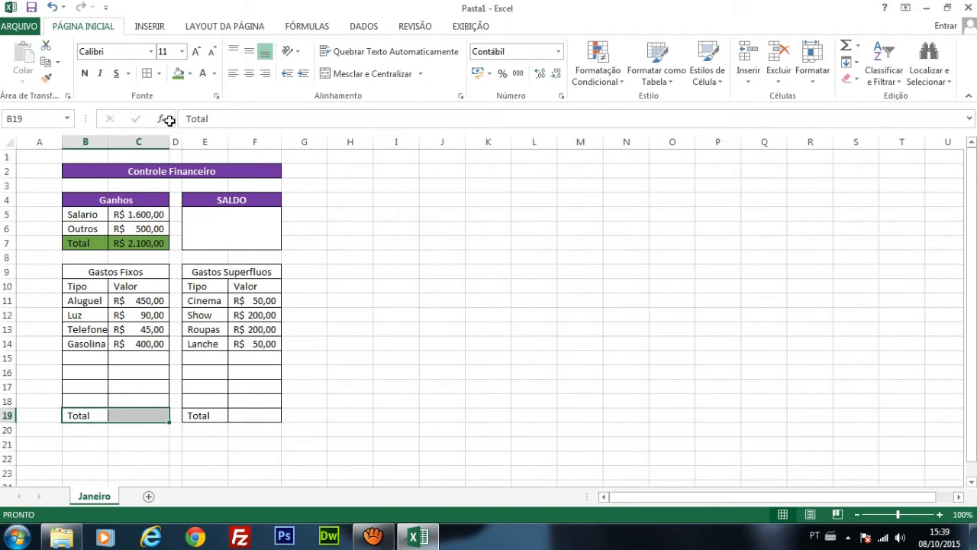
pyautogui.click(178, 74)
pyautogui.moveTo(192, 416); pyautogui.dragTo(255, 415)
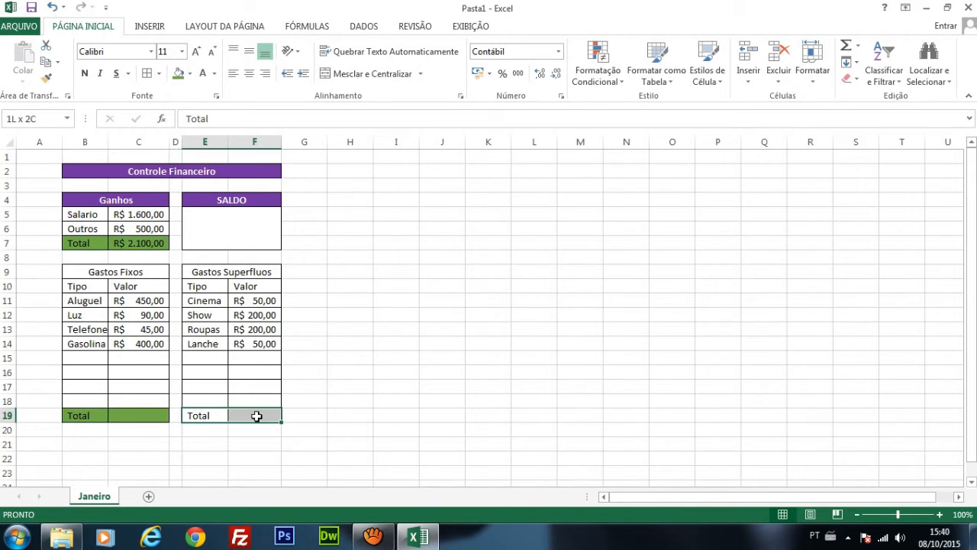
pyautogui.click(178, 74)
pyautogui.click(351, 333)
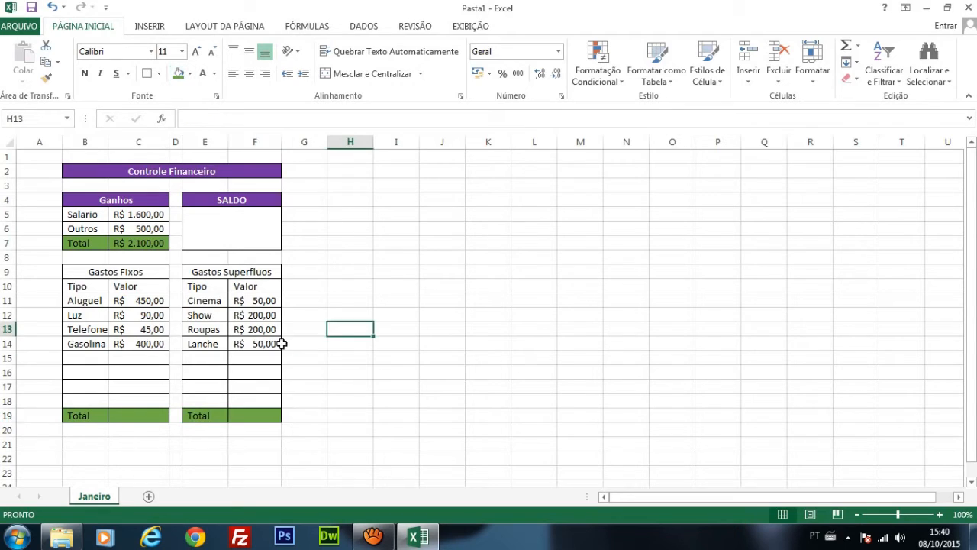
# Step: Try totalling Gastos Fixos in C19 with the formula =C11+C12+C13+C14, and clear that cell again
pyautogui.click(132, 363)
pyautogui.click(136, 413)
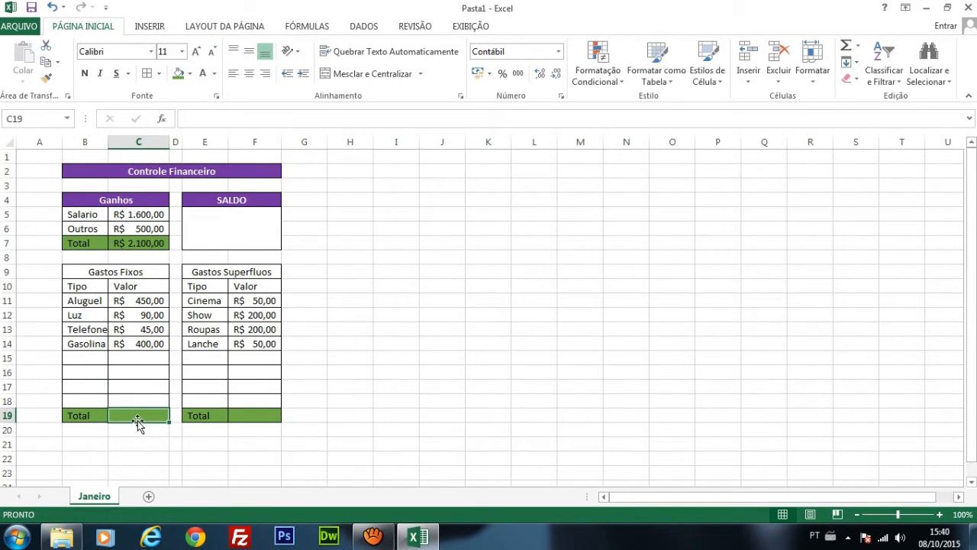
pyautogui.doubleClick(132, 416)
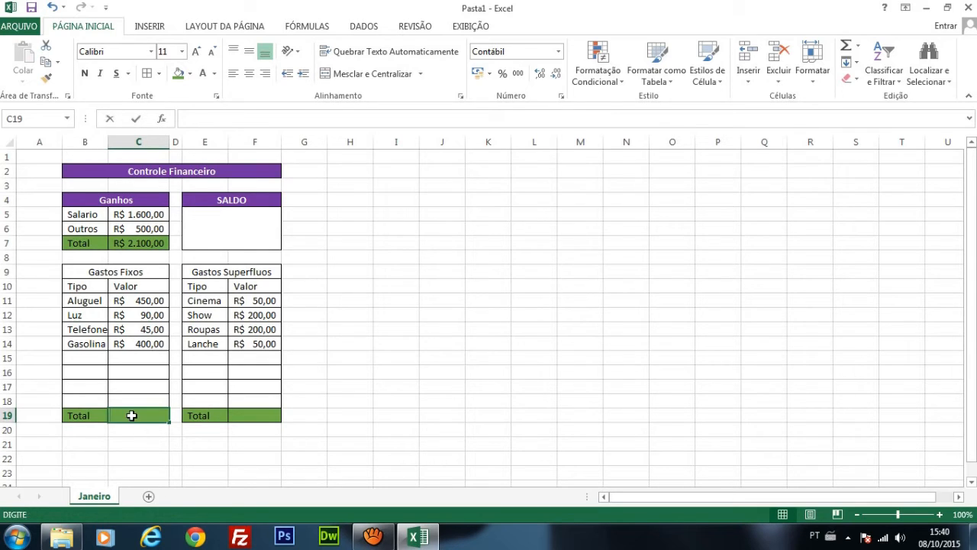
pyautogui.write('=')
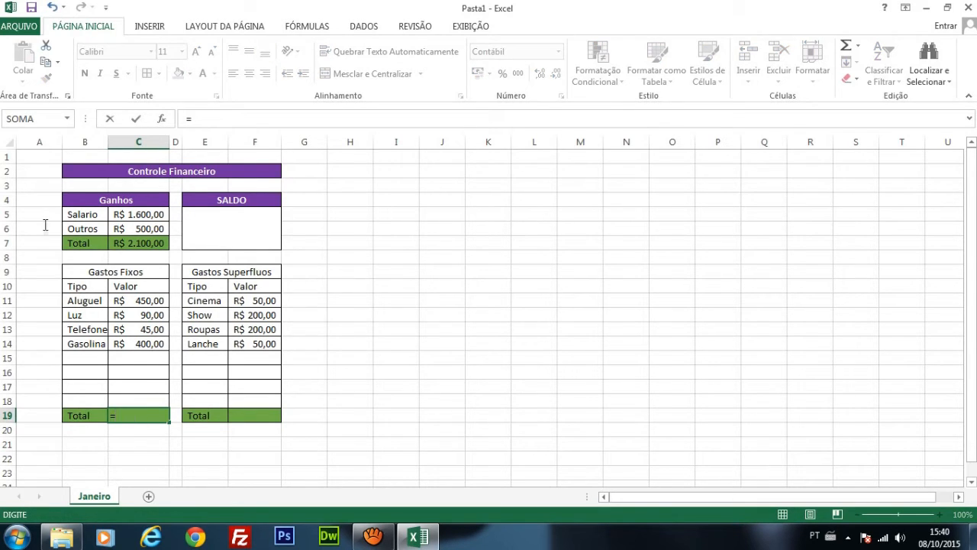
pyautogui.click(136, 303)
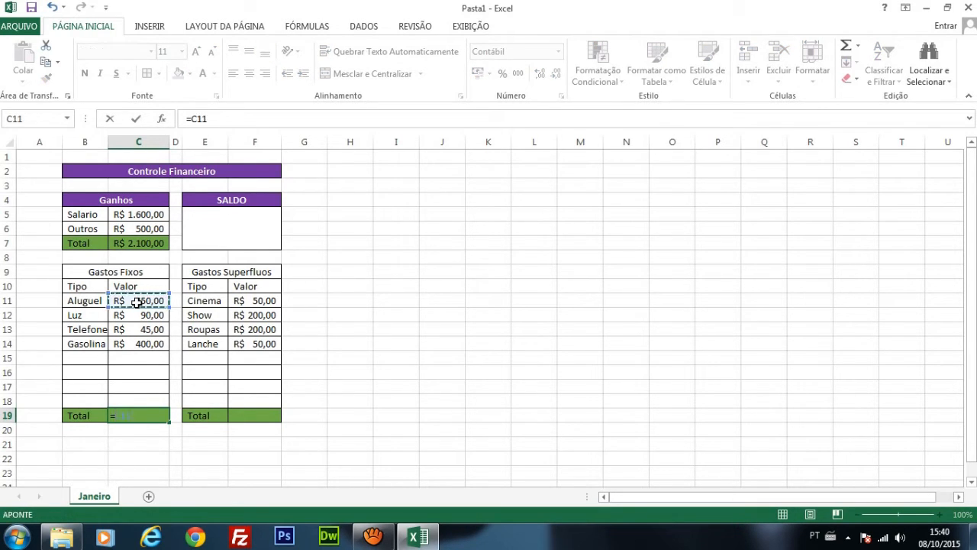
pyautogui.write('+')
pyautogui.click(146, 314)
pyautogui.write('+')
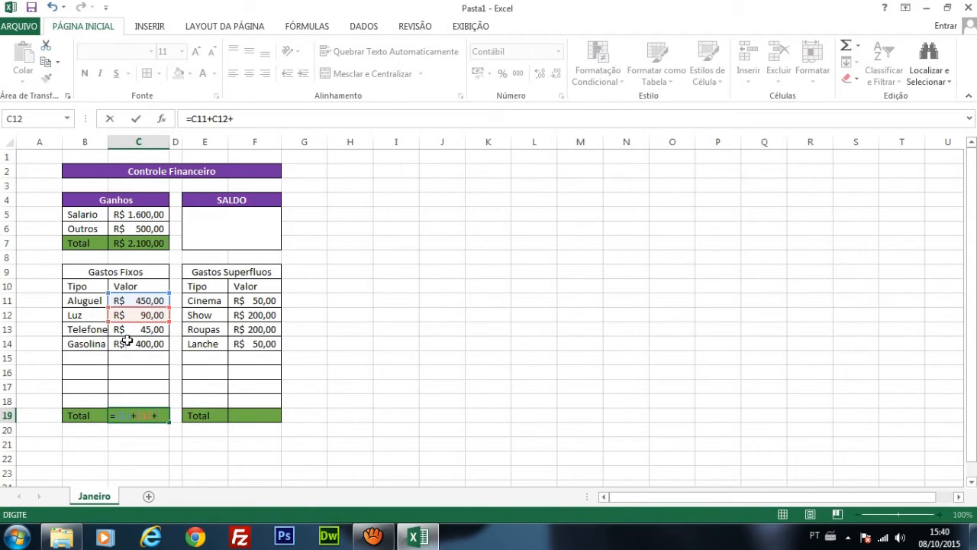
pyautogui.click(156, 327)
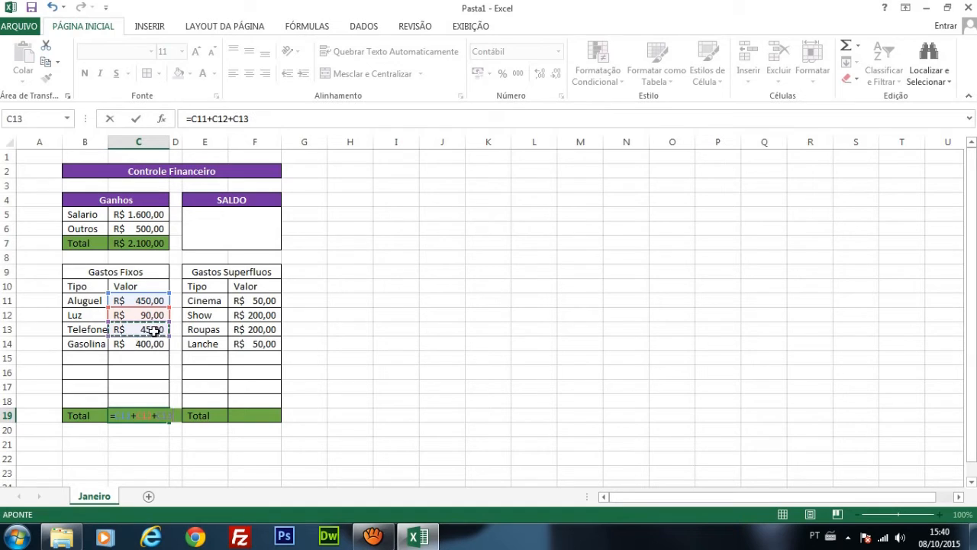
pyautogui.write('+')
pyautogui.click(159, 345)
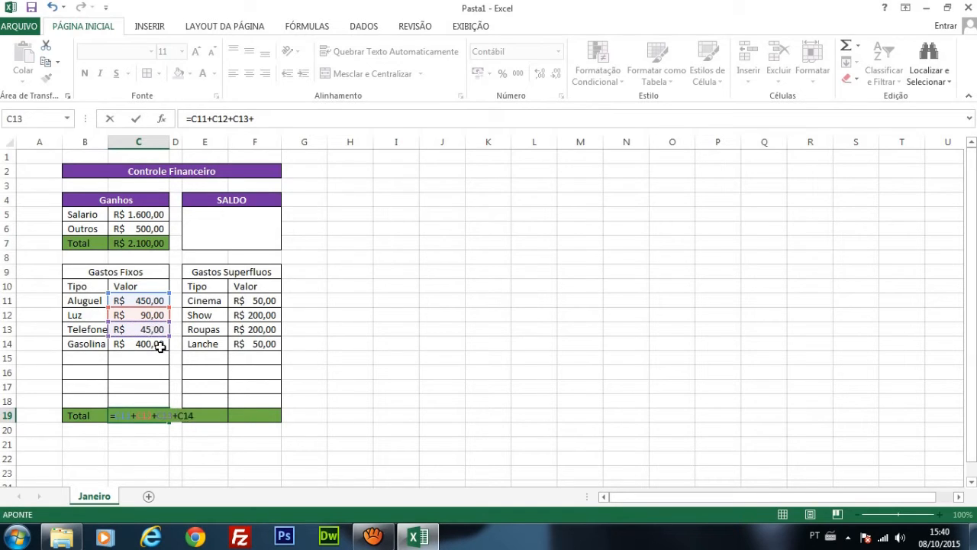
pyautogui.press('Return')
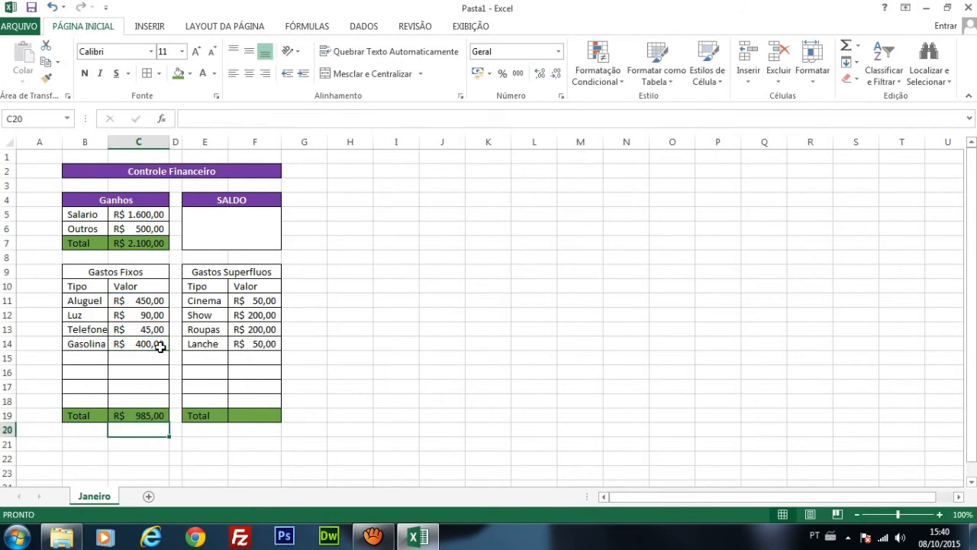
pyautogui.click(147, 416)
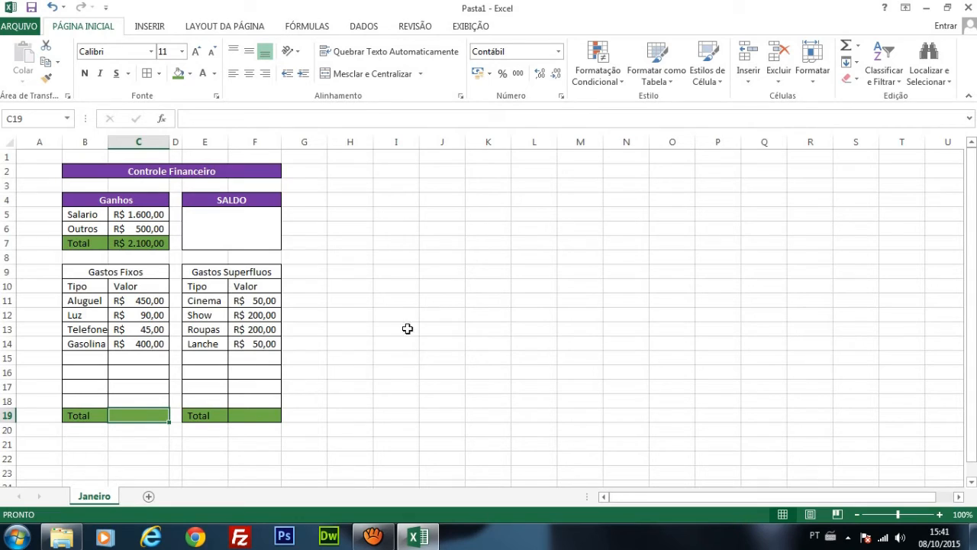
# Step: Enlarge the sheet view to 180% and examine the two expense tables down to their Total rows
pyautogui.doubleClick(386, 213)
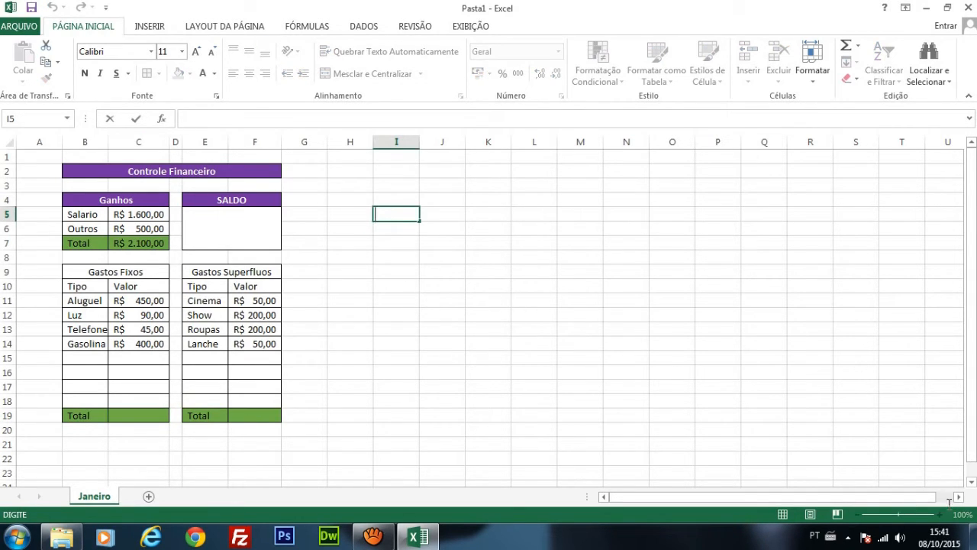
pyautogui.click(436, 188)
pyautogui.click(402, 225)
pyautogui.click(940, 515)
pyautogui.click(941, 517)
pyautogui.click(941, 517)
pyautogui.click(940, 517)
pyautogui.click(941, 517)
pyautogui.click(941, 517)
pyautogui.click(941, 517)
pyautogui.click(941, 517)
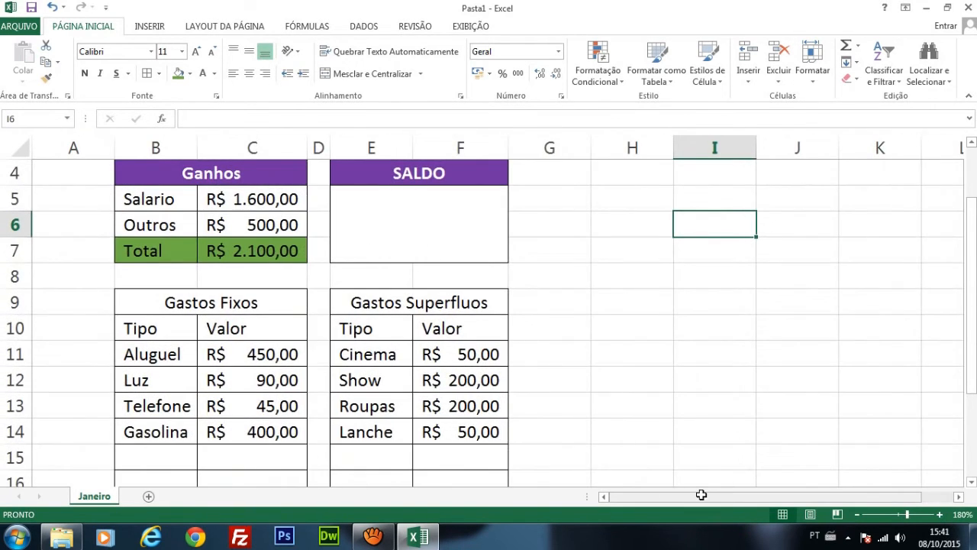
pyautogui.moveTo(721, 496); pyautogui.dragTo(751, 498)
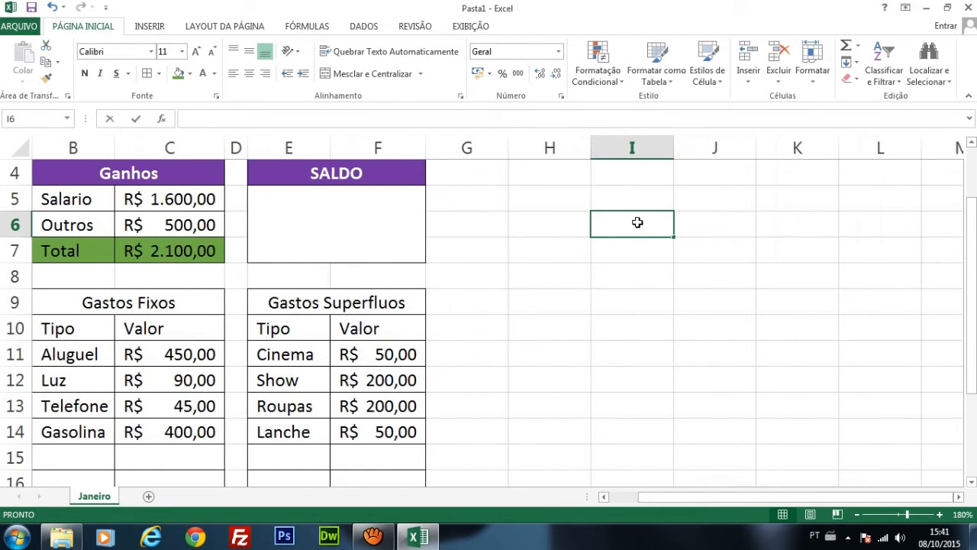
pyautogui.doubleClick(637, 223)
pyautogui.scroll(-4, 296, 346)
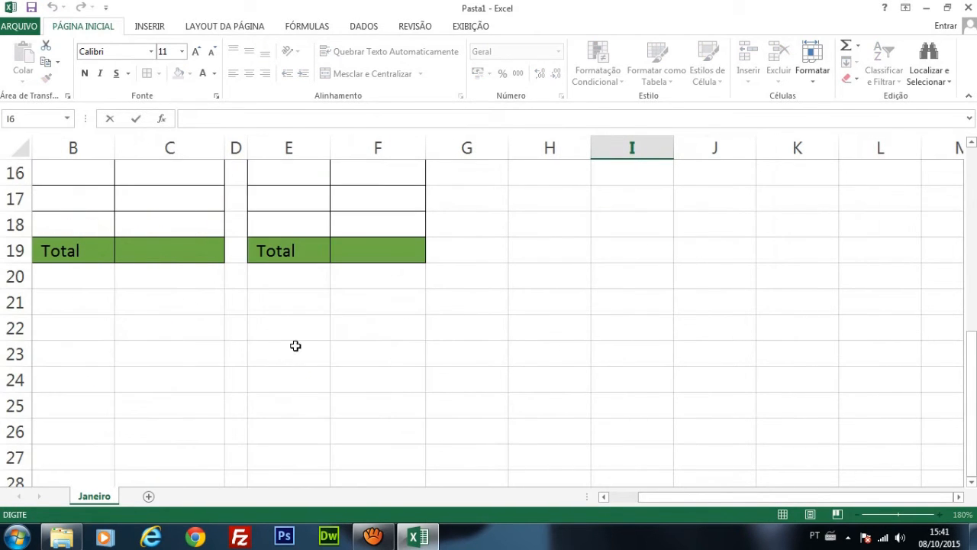
pyautogui.moveTo(699, 497); pyautogui.dragTo(638, 497)
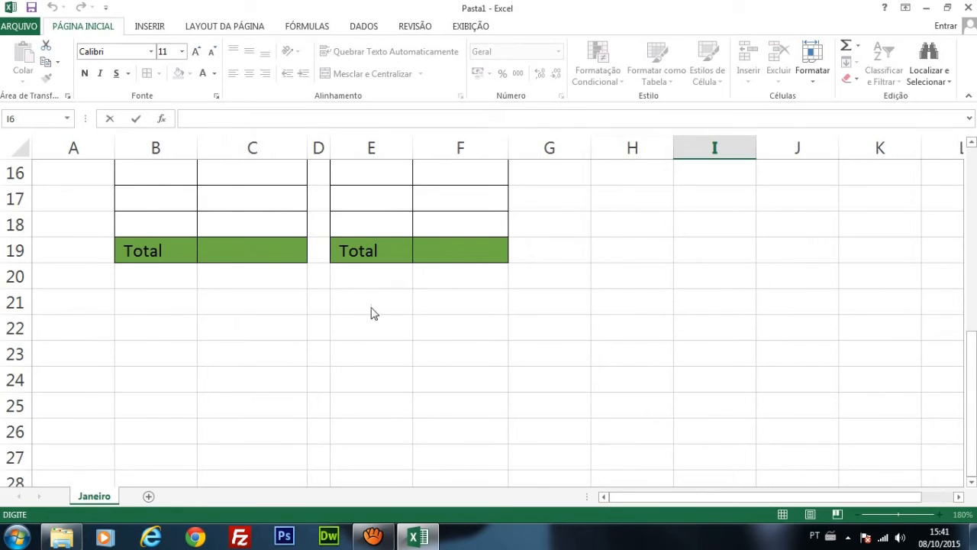
pyautogui.scroll(-2, 372, 313)
pyautogui.scroll(5, 353, 288)
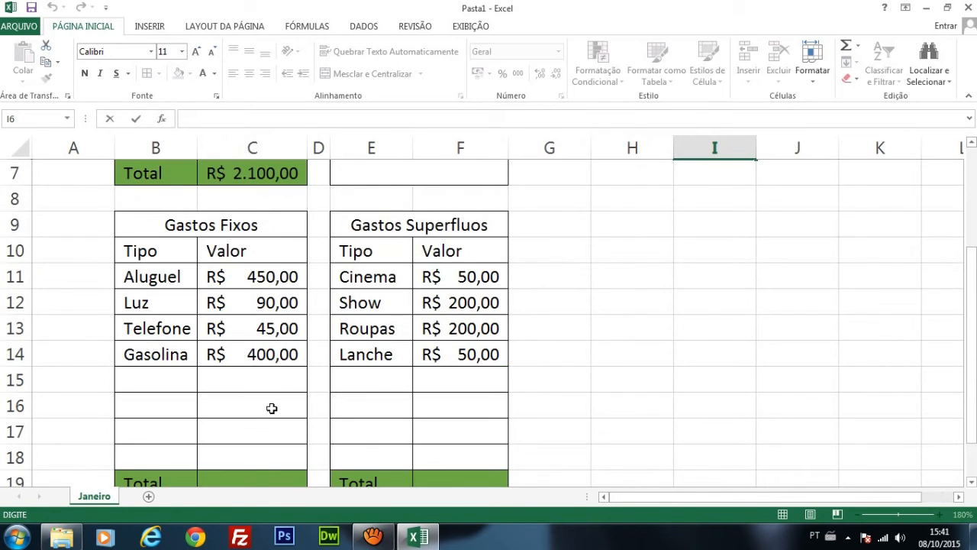
# Step: Total the Gastos Fixos values in C19 with the SOMA function over the range C11:C18
pyautogui.click(251, 476)
pyautogui.moveTo(973, 290); pyautogui.dragTo(973, 317)
pyautogui.write('=')
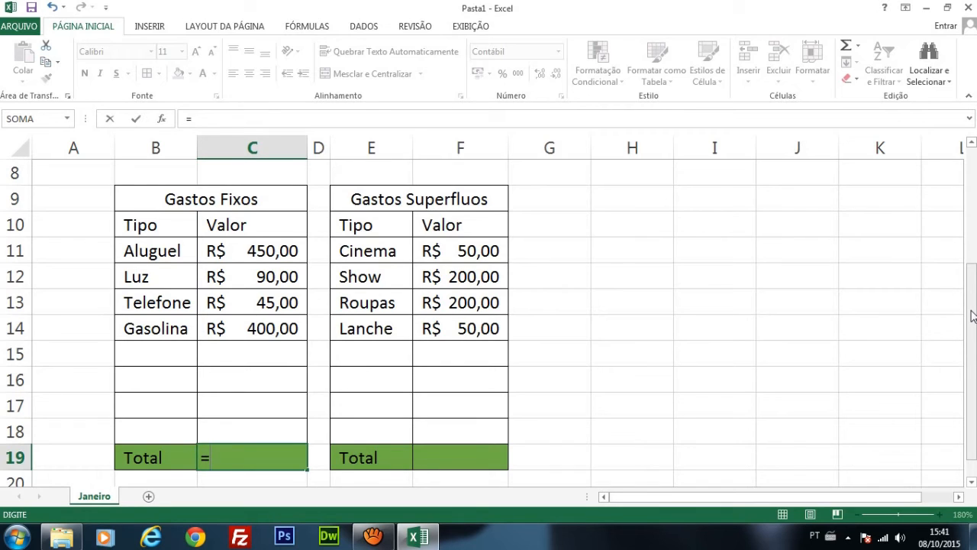
pyautogui.write('Som')
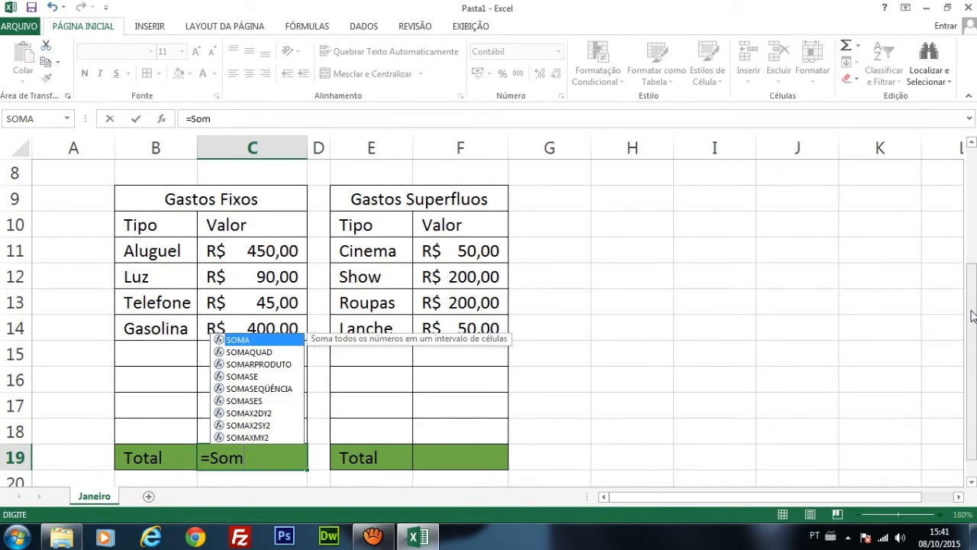
pyautogui.write('a')
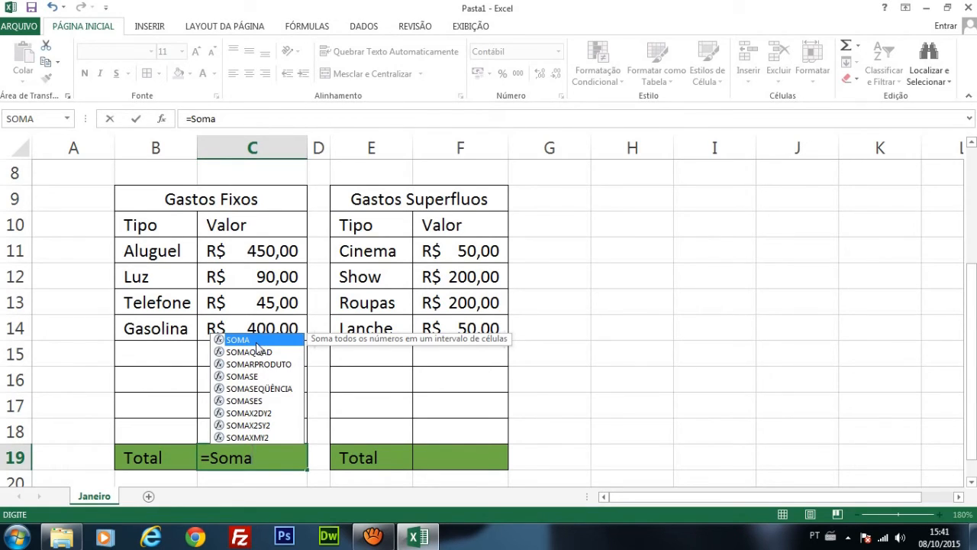
pyautogui.write('(')
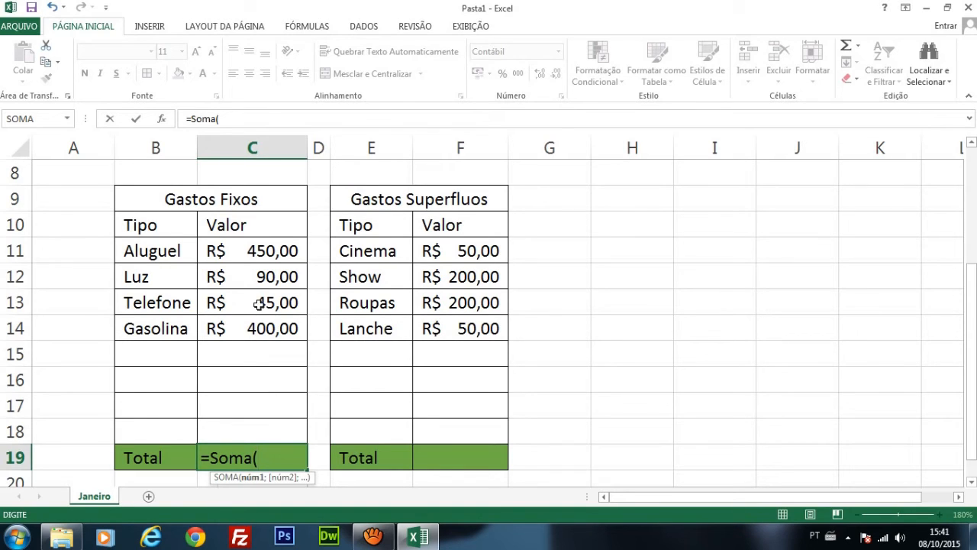
pyautogui.click(273, 252)
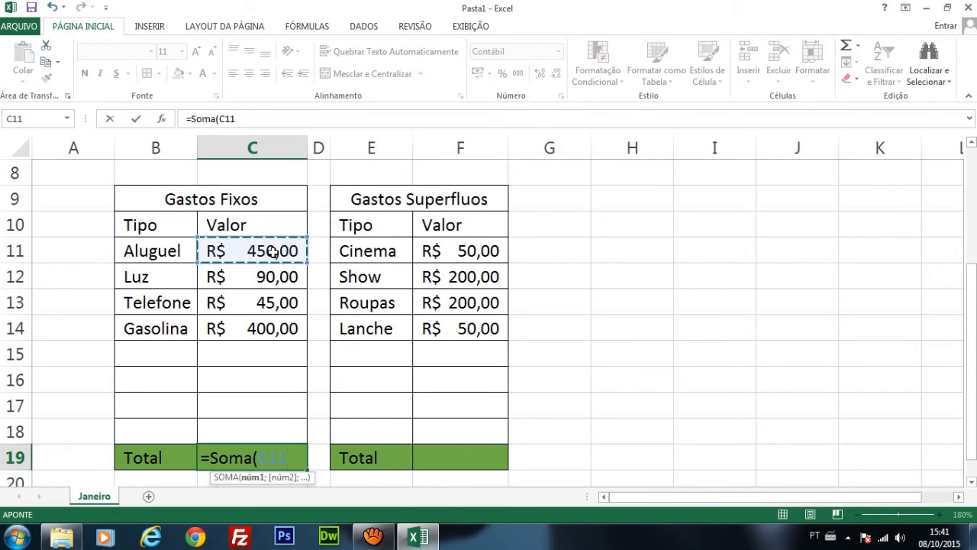
pyautogui.moveTo(272, 252); pyautogui.dragTo(255, 438)
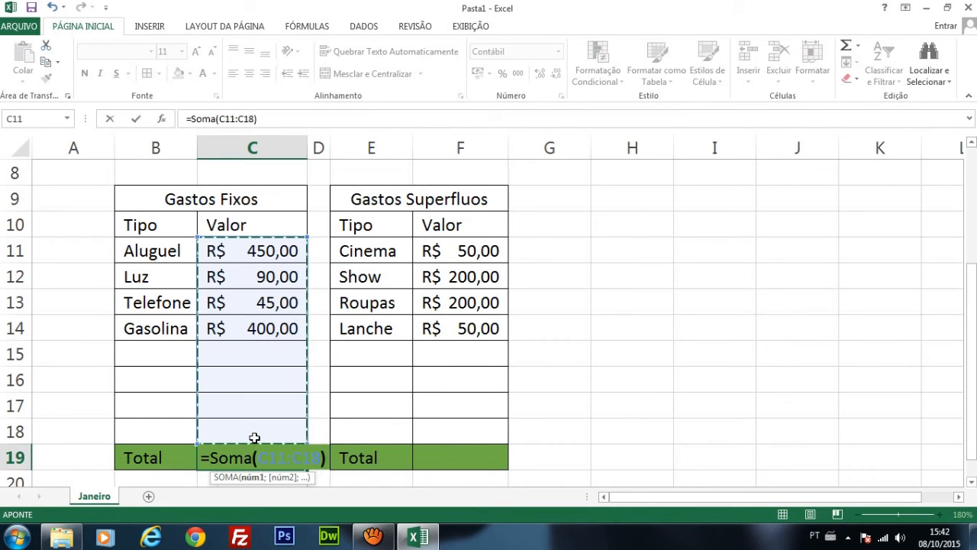
pyautogui.press('Return')
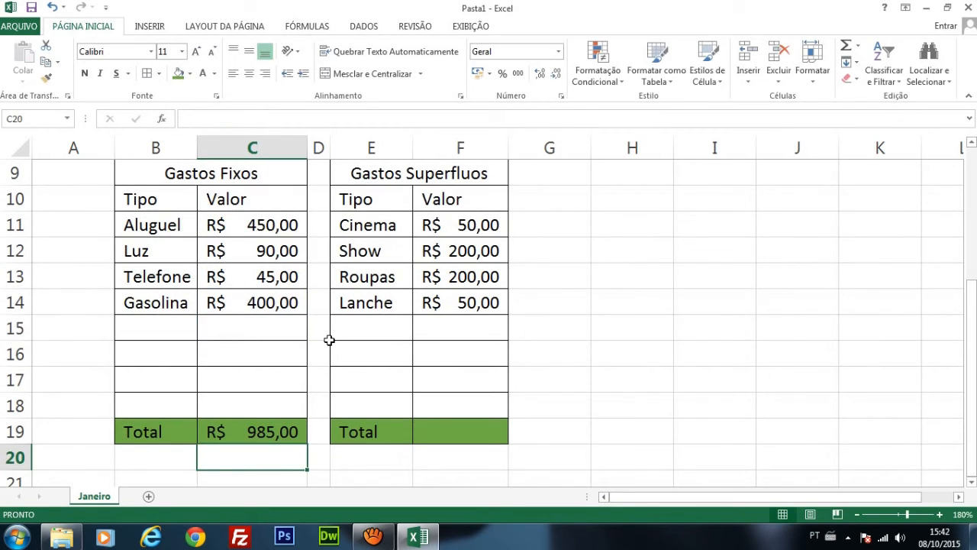
# Step: Add a Condominio expense of 50 in row 15 of Gastos Fixos and widen column B to fit the name
pyautogui.click(163, 332)
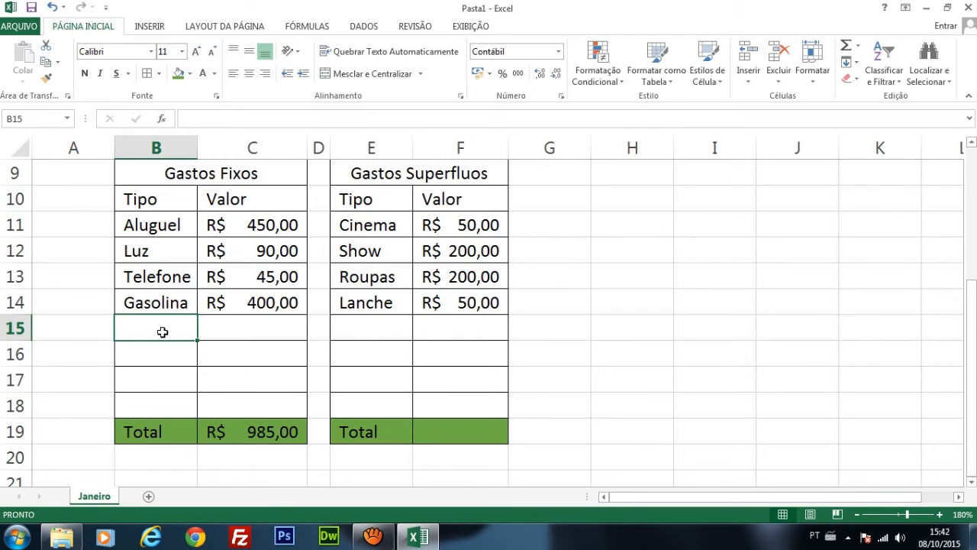
pyautogui.write('Condomi')
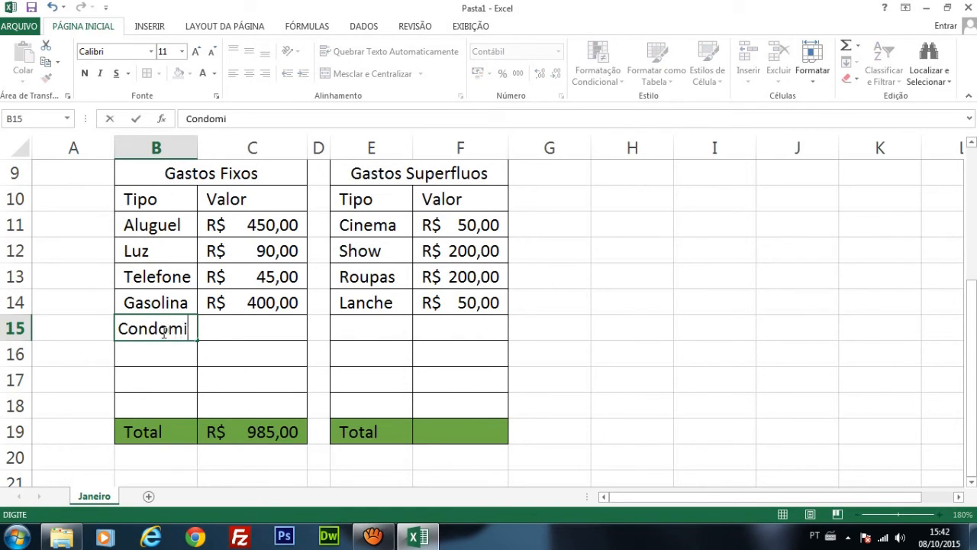
pyautogui.write('nio')
pyautogui.press('Tab')
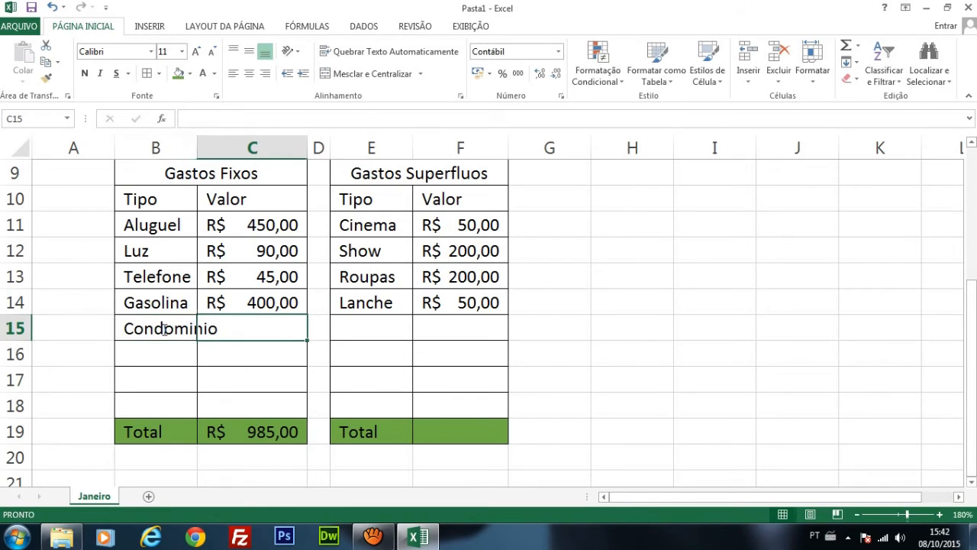
pyautogui.moveTo(197, 148); pyautogui.dragTo(236, 147)
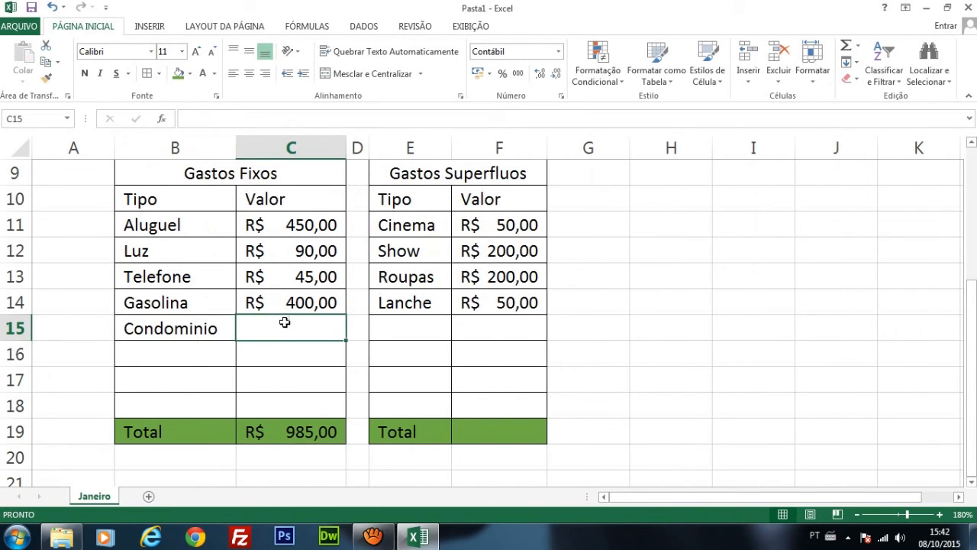
pyautogui.write('50')
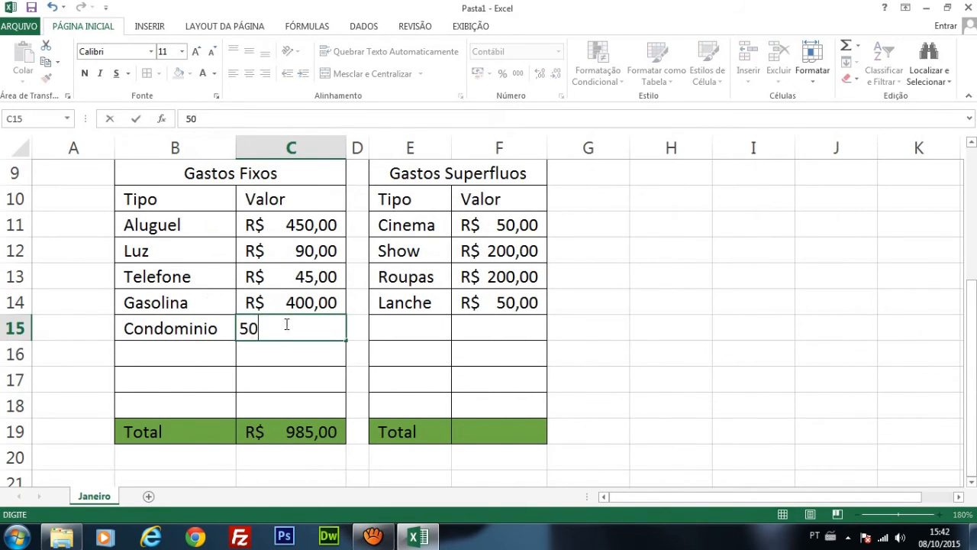
pyautogui.hotkey('ctrl', 'Return')
pyautogui.press('Return')
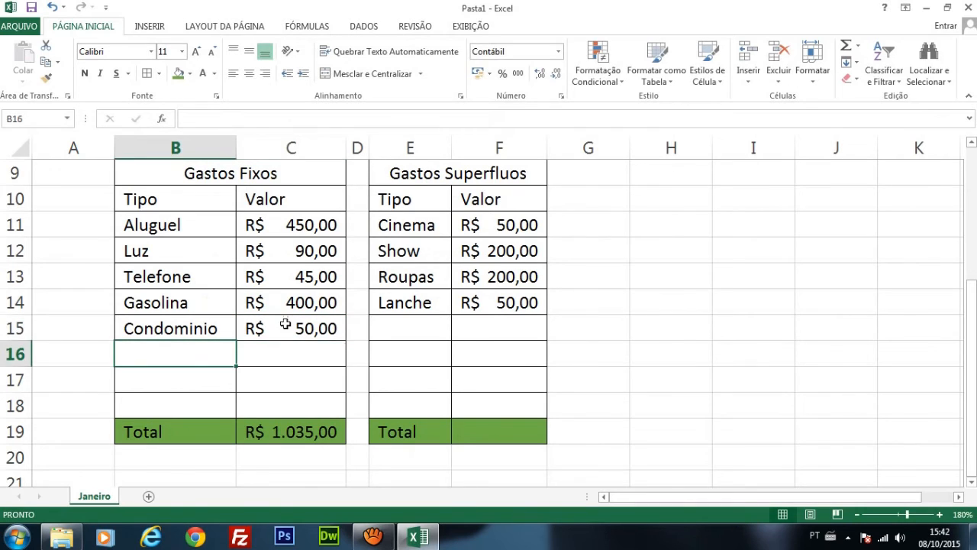
# Step: Check the Gastos Fixos total in C19 against its range C11:C18 and clear the Condominio entry from B15:C15
pyautogui.click(324, 434)
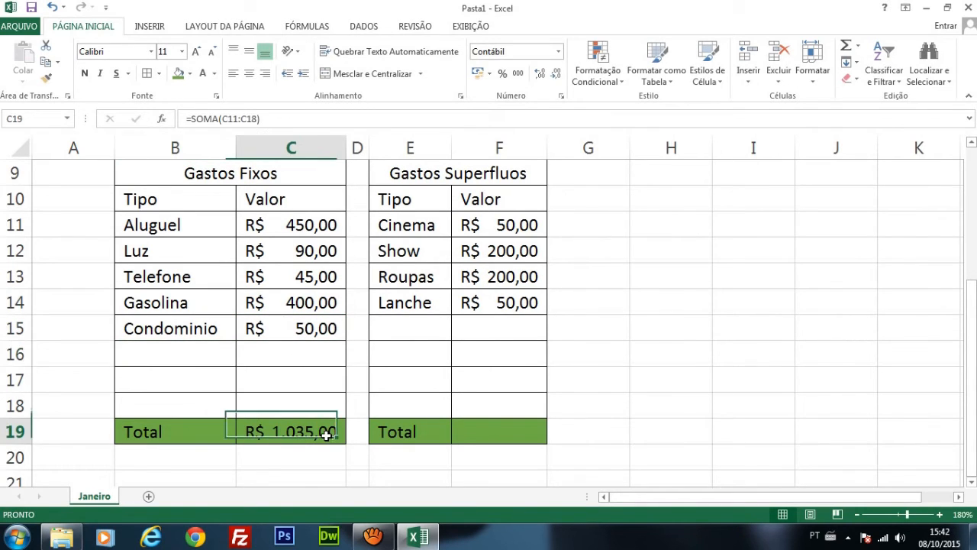
pyautogui.click(313, 224)
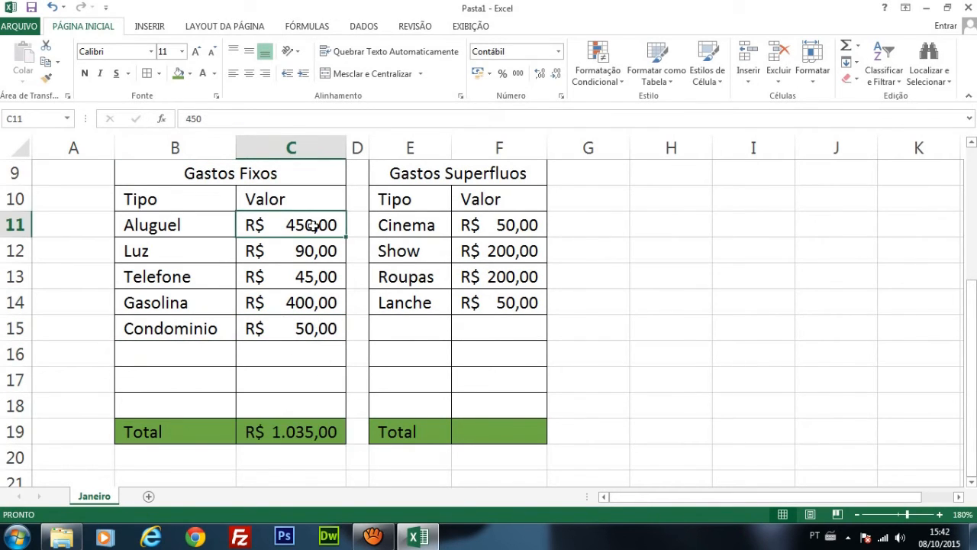
pyautogui.click(319, 410)
pyautogui.moveTo(319, 411); pyautogui.dragTo(320, 223)
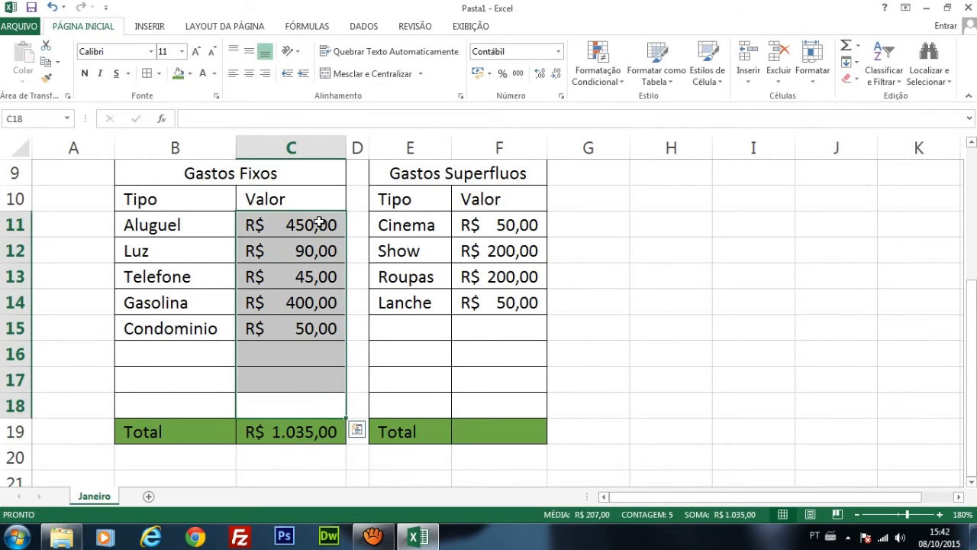
pyautogui.click(319, 359)
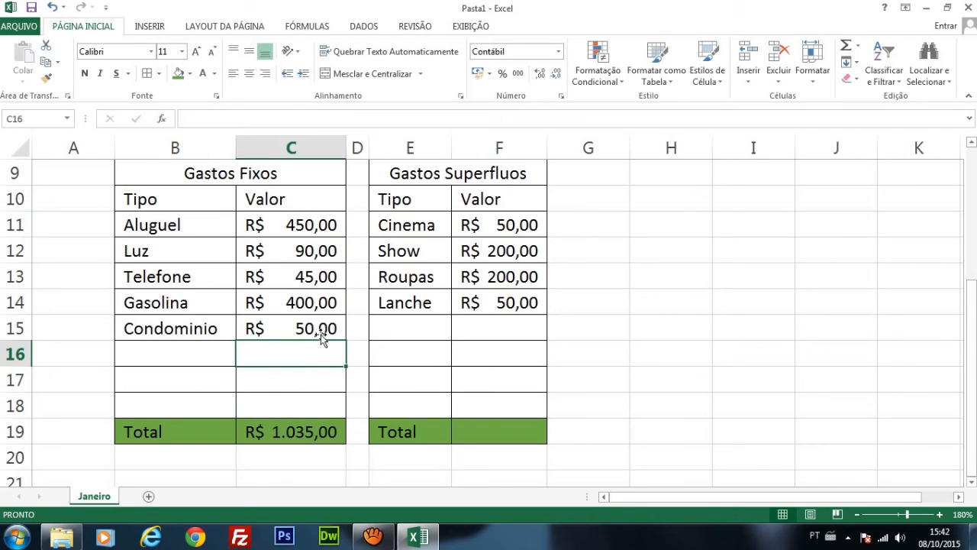
pyautogui.moveTo(321, 337); pyautogui.dragTo(214, 334)
pyautogui.press('Delete')
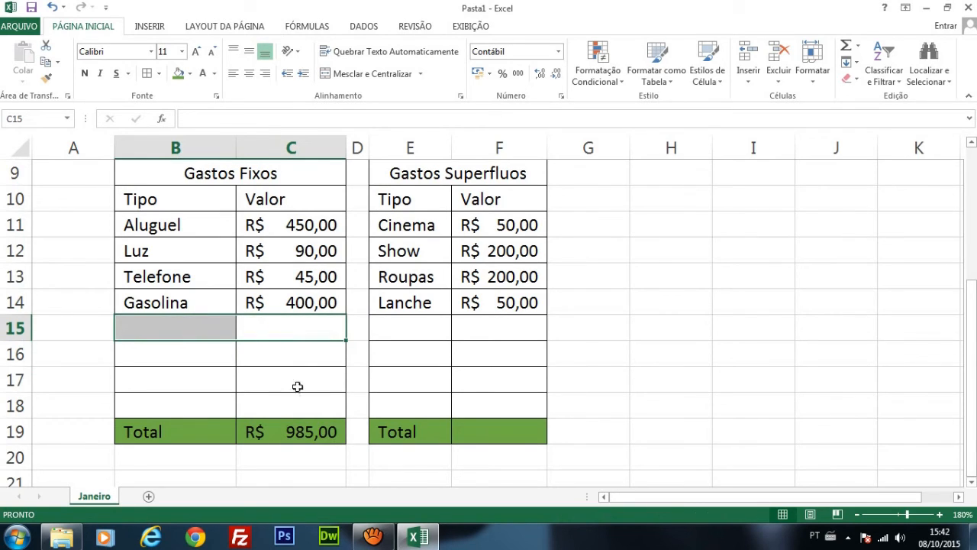
# Step: Examine the parts of the SOMA formula in C19, the function name and the range C11:C18, leaving it as is
pyautogui.click(729, 363)
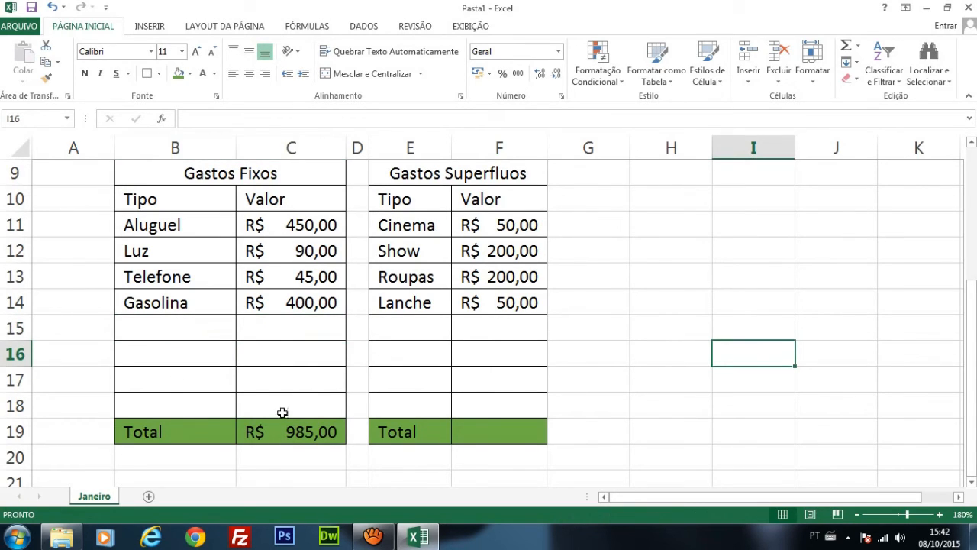
pyautogui.doubleClick(302, 432)
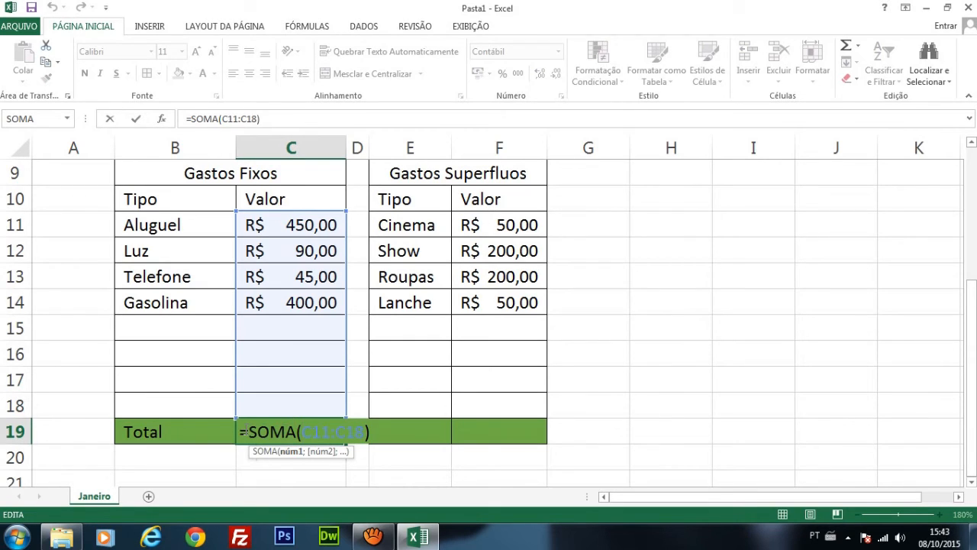
pyautogui.moveTo(249, 429); pyautogui.dragTo(290, 432)
pyautogui.click(298, 431)
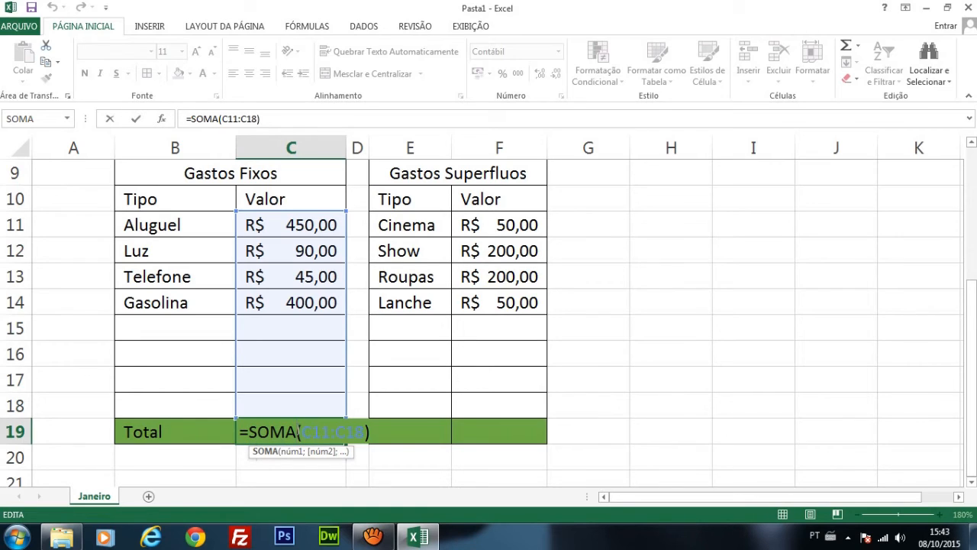
pyautogui.moveTo(301, 431); pyautogui.dragTo(366, 433)
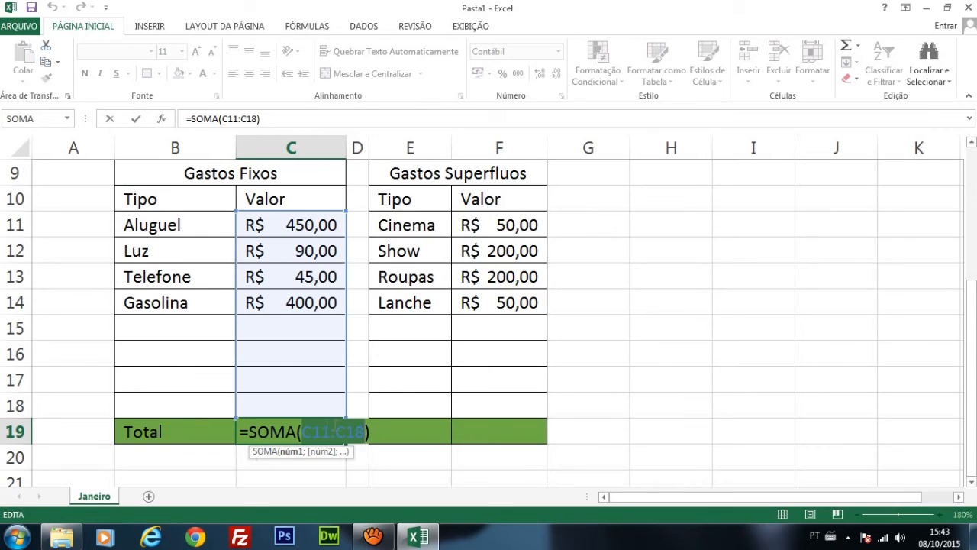
pyautogui.click(274, 433)
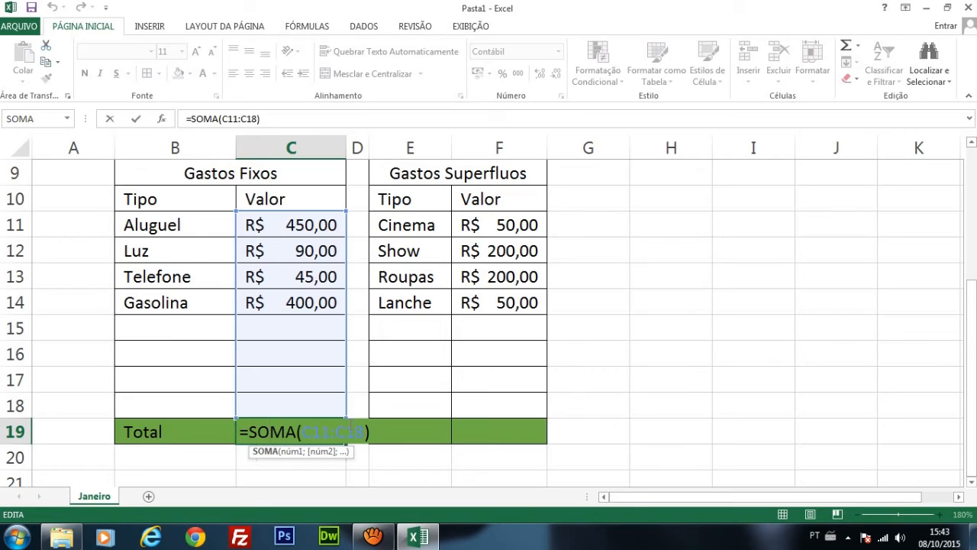
pyautogui.press('Return')
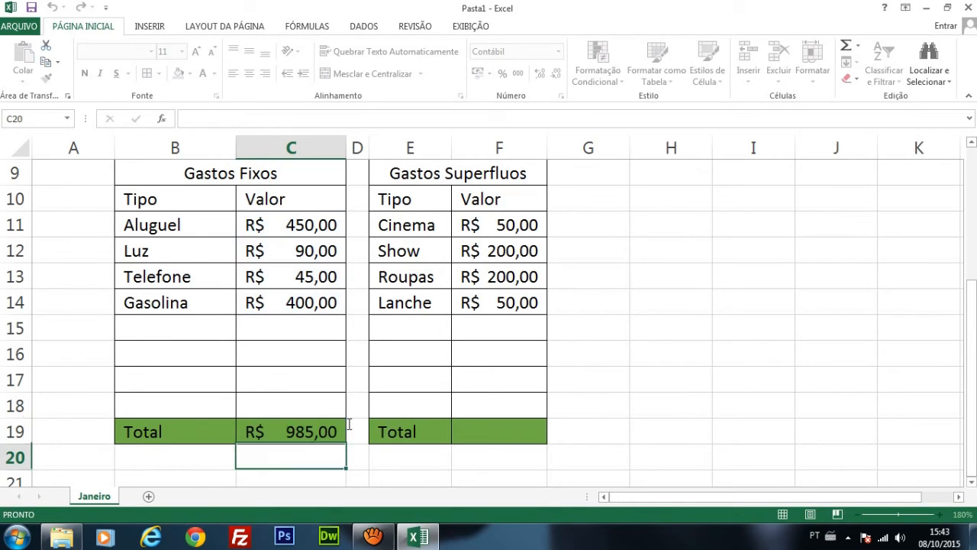
# Step: Total the Gastos Superfluos values in F19 with the SOMA function over the range F11:F18
pyautogui.click(494, 432)
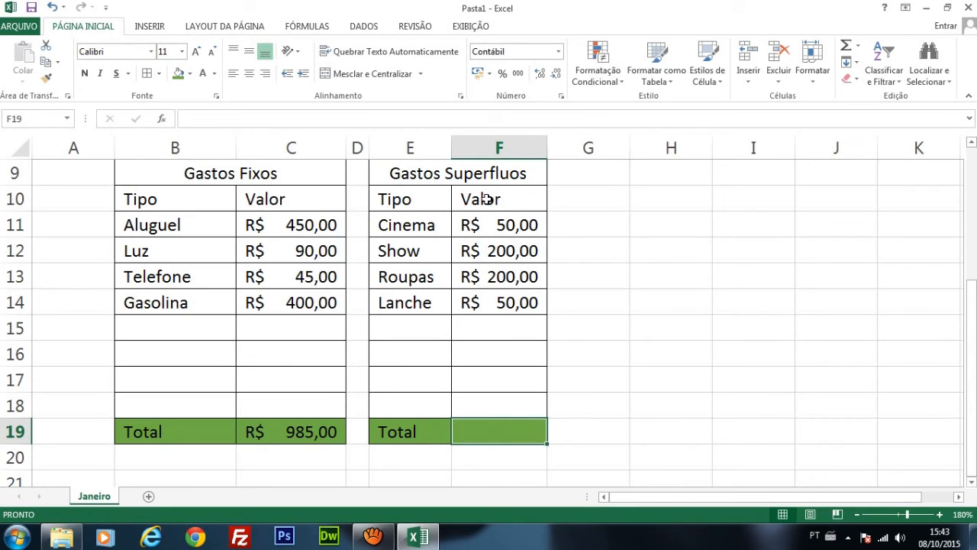
pyautogui.doubleClick(503, 431)
pyautogui.write('=Soma')
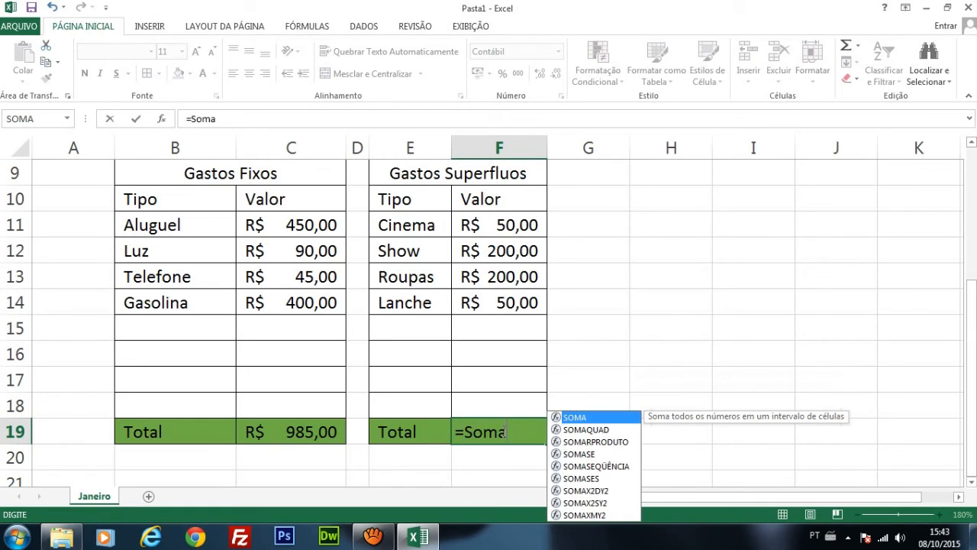
pyautogui.write('(')
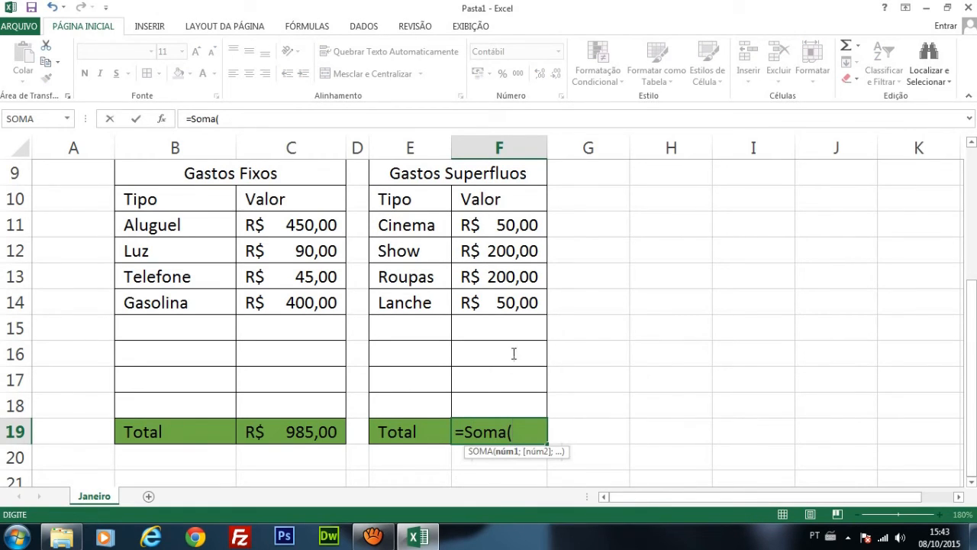
pyautogui.moveTo(492, 224); pyautogui.dragTo(507, 410)
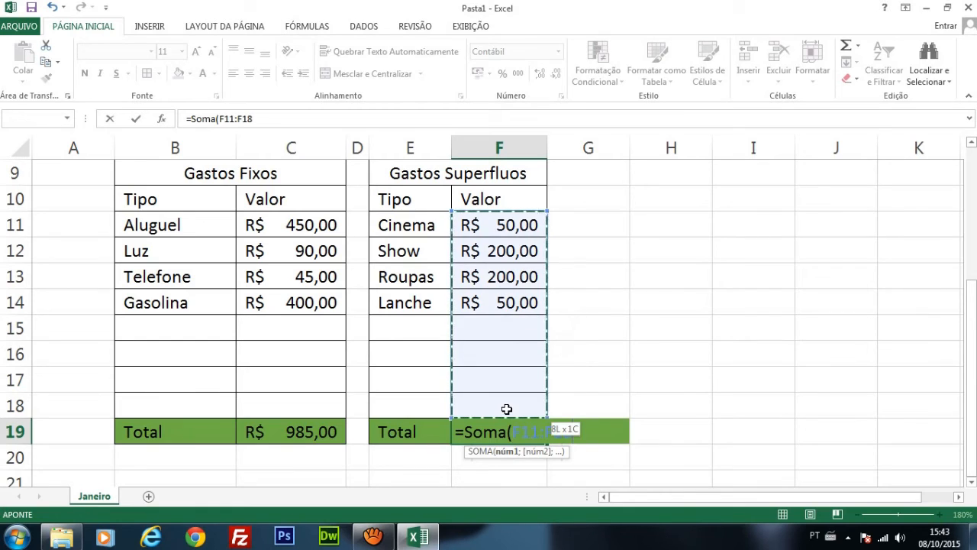
pyautogui.write(')')
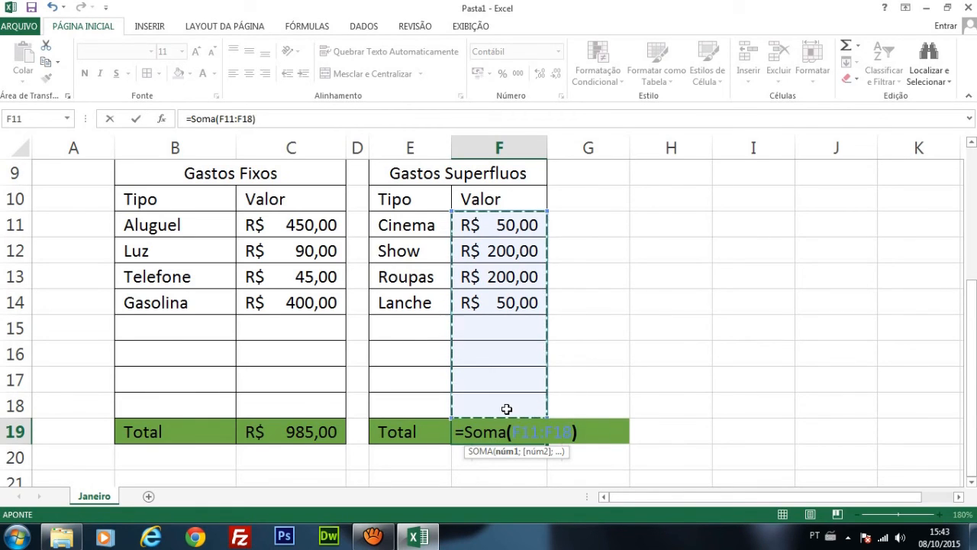
pyautogui.press('Return')
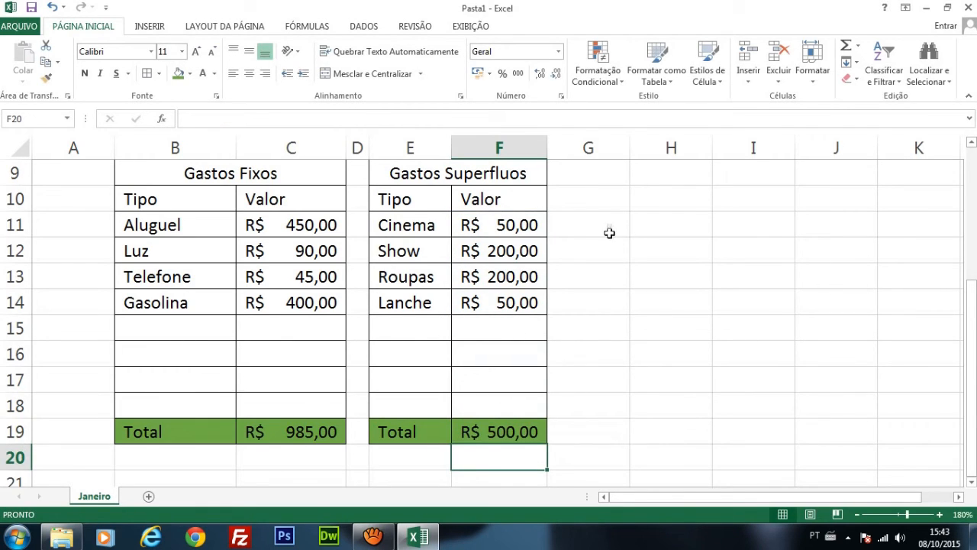
# Step: Review the Ganhos total in C7 and its source cells C5 and C6, the SALDO cell and the two expense totals
pyautogui.scroll(3, 646, 229)
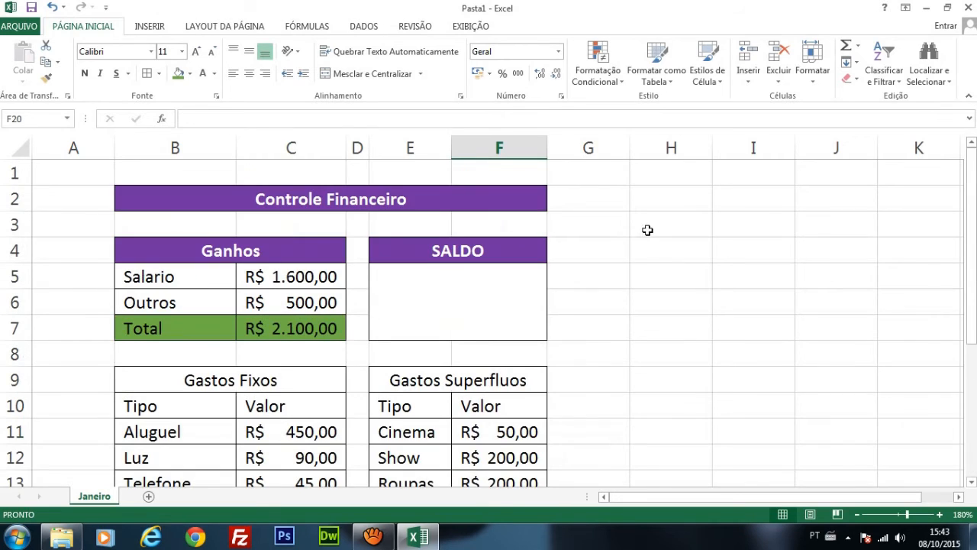
pyautogui.click(324, 329)
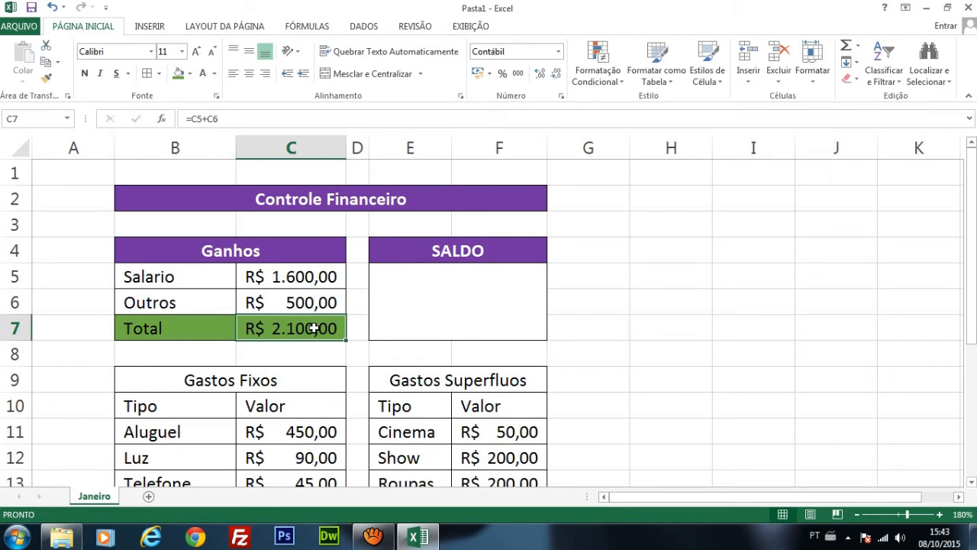
pyautogui.click(322, 278)
pyautogui.click(320, 304)
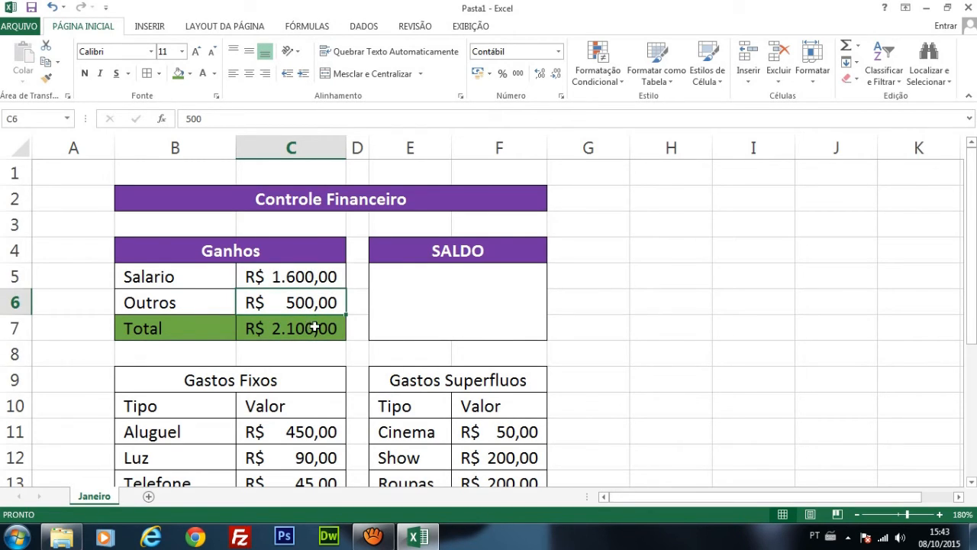
pyautogui.click(321, 324)
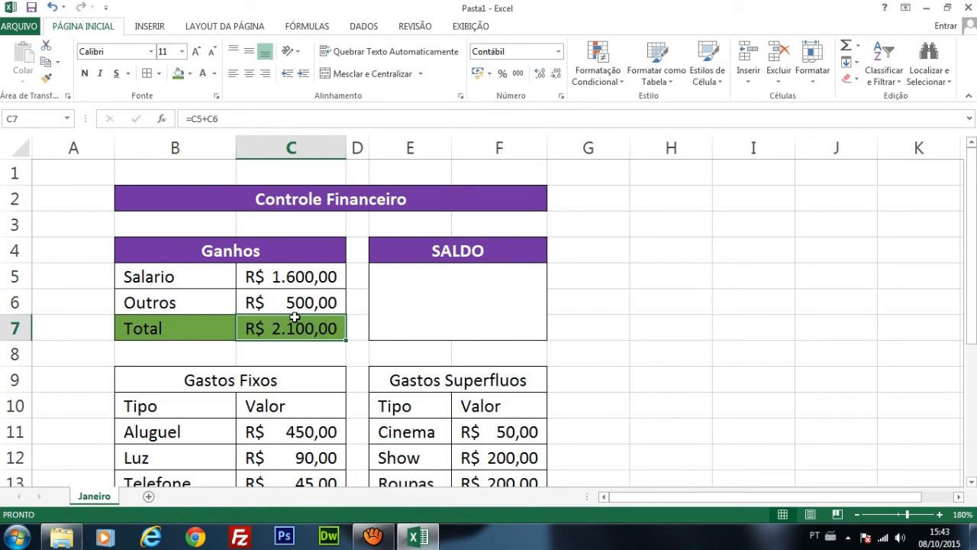
pyautogui.click(502, 303)
pyautogui.scroll(-2, 502, 303)
pyautogui.scroll(-1, 640, 399)
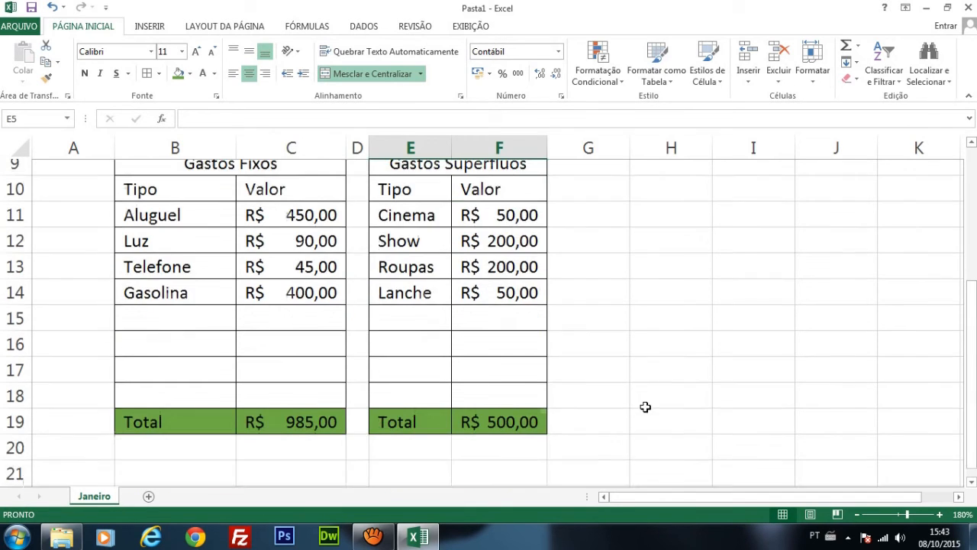
# Step: Fill the Gastos Fixos and Gastos Superfluos heading cells in row 9 with standard red
pyautogui.scroll(2, 640, 399)
pyautogui.click(281, 303)
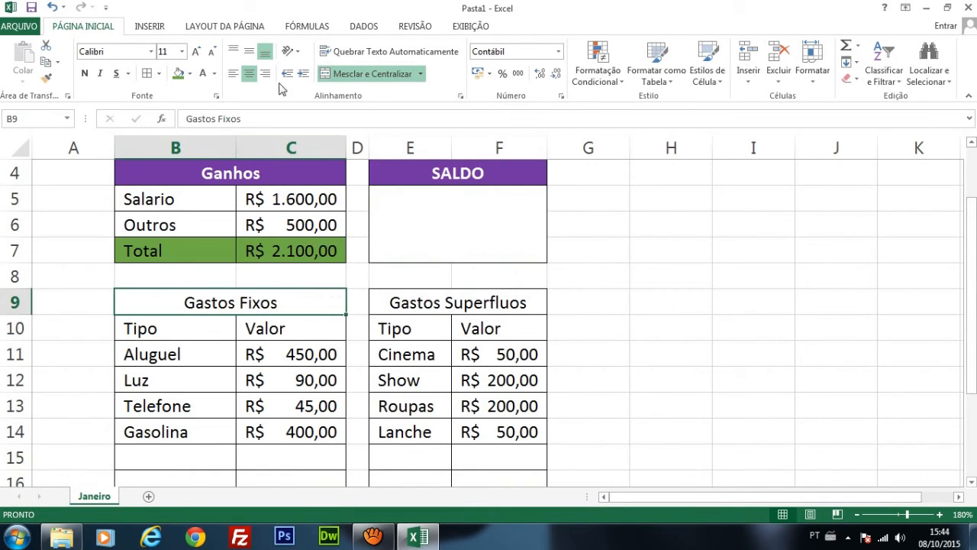
pyautogui.click(190, 73)
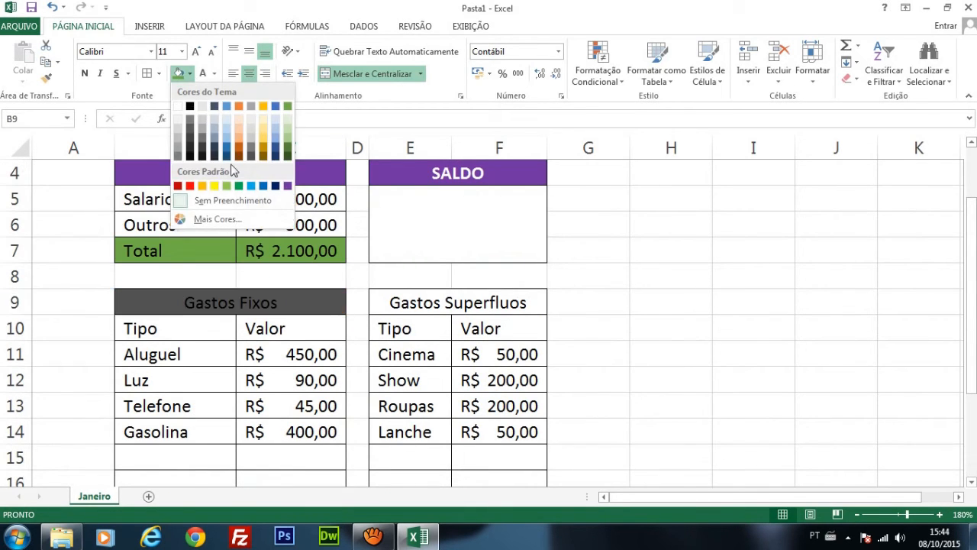
pyautogui.click(192, 185)
pyautogui.click(414, 303)
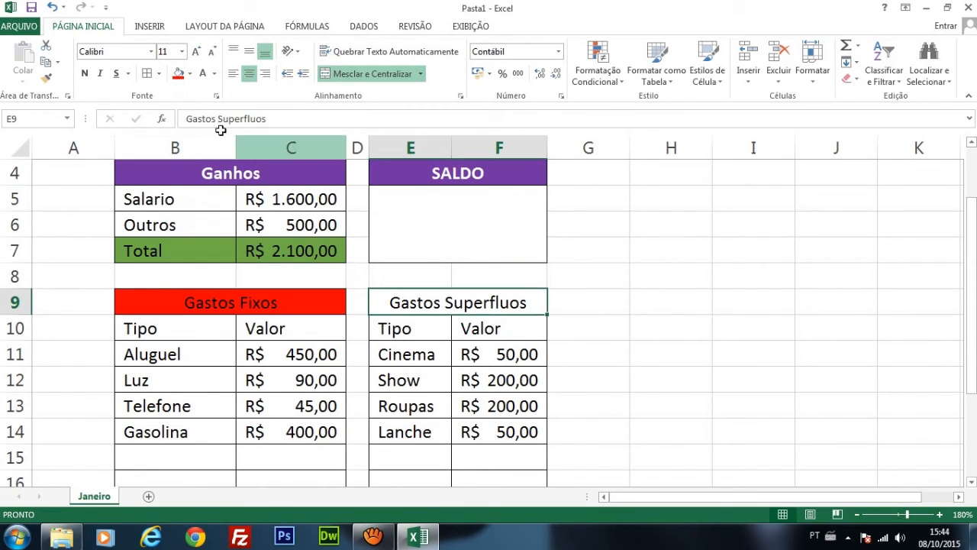
pyautogui.click(178, 73)
# Step: Make the Gastos Fixos and Gastos Superfluos heading text white and bold
pyautogui.moveTo(257, 306); pyautogui.dragTo(436, 305)
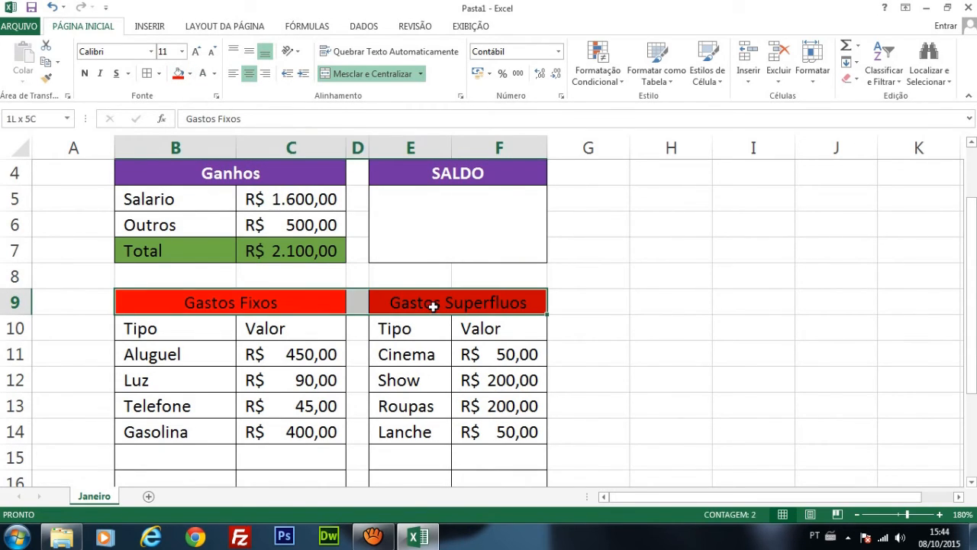
pyautogui.click(203, 73)
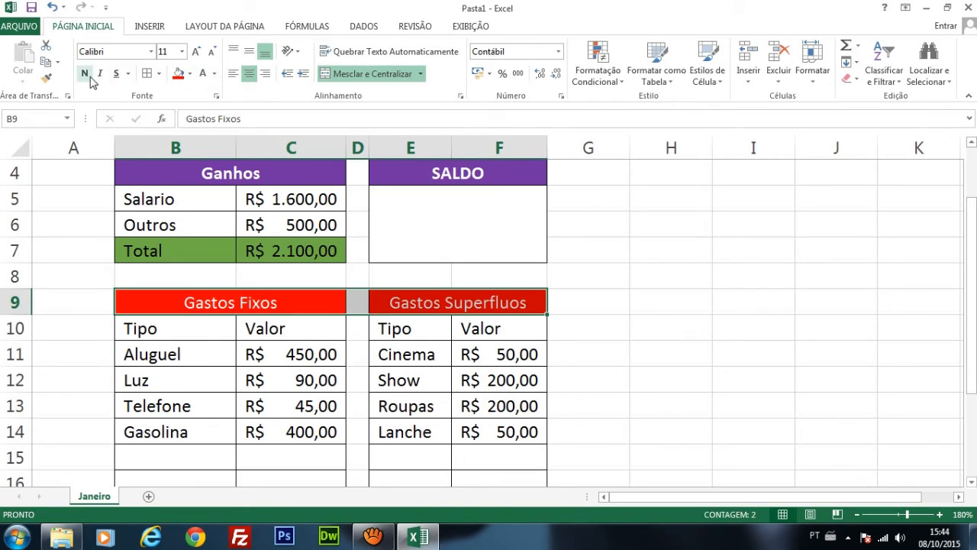
pyautogui.click(84, 74)
pyautogui.click(679, 316)
# Step: Review the empty SALDO cell and the Gastos Fixos and Gastos Superfluos totals in row 19
pyautogui.click(480, 213)
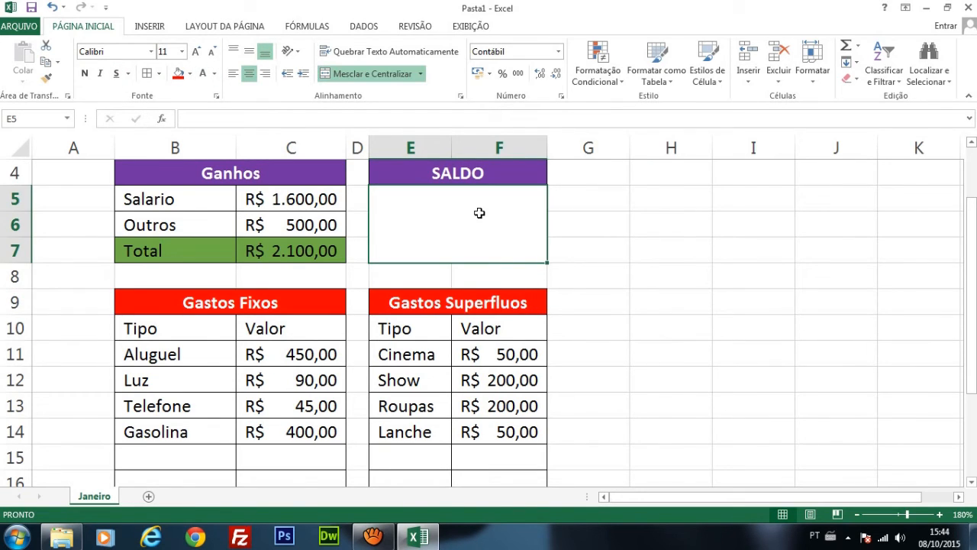
pyautogui.scroll(-3, 459, 223)
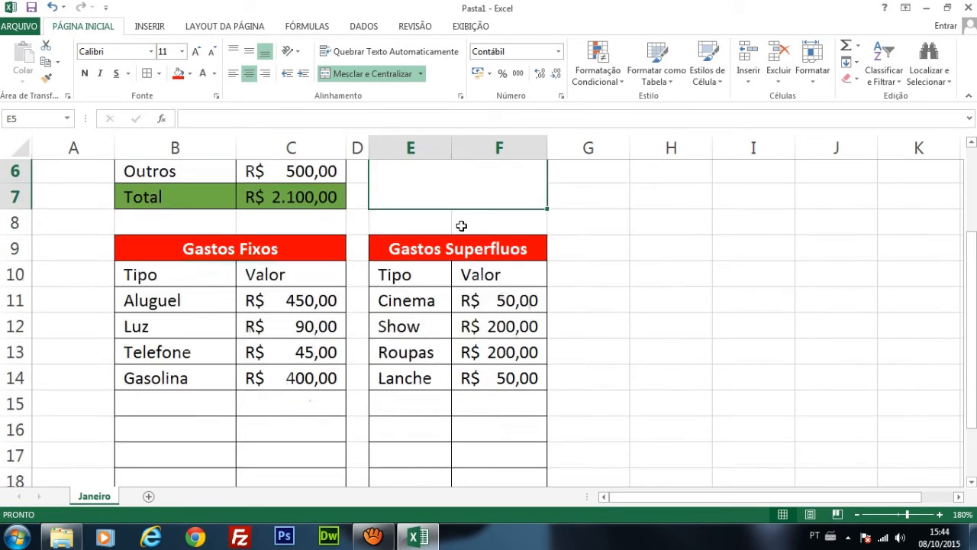
pyautogui.click(297, 334)
pyautogui.click(504, 328)
pyautogui.click(321, 333)
pyautogui.click(499, 329)
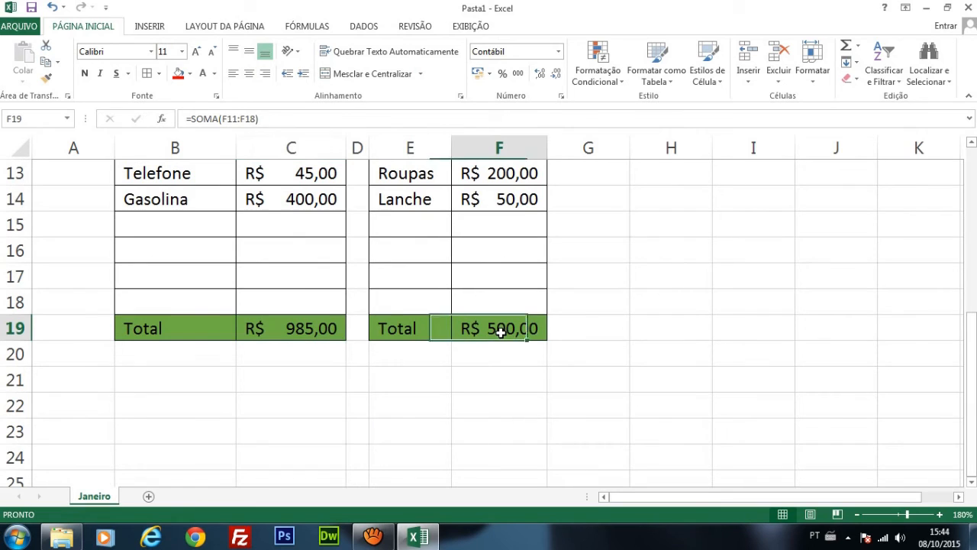
pyautogui.scroll(4, 311, 341)
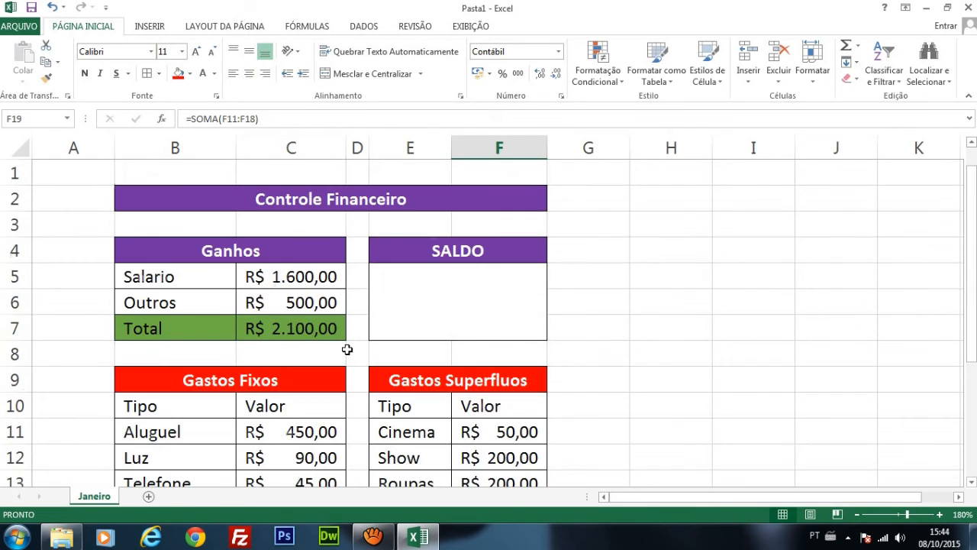
# Step: Fit column B to its contents and widen column C enough to display the Ganhos values in full
pyautogui.click(857, 516)
pyautogui.click(857, 515)
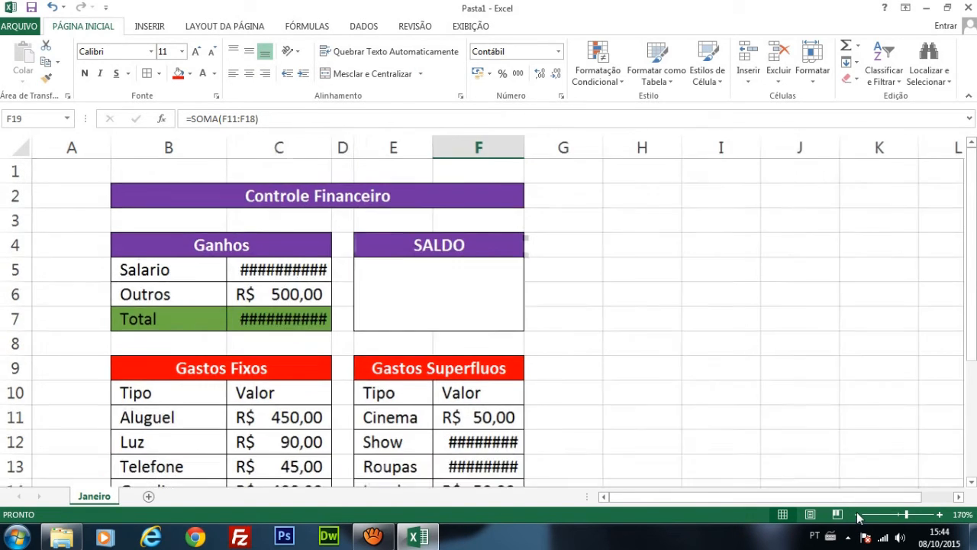
pyautogui.click(858, 516)
pyautogui.click(858, 516)
pyautogui.scroll(-1, 543, 377)
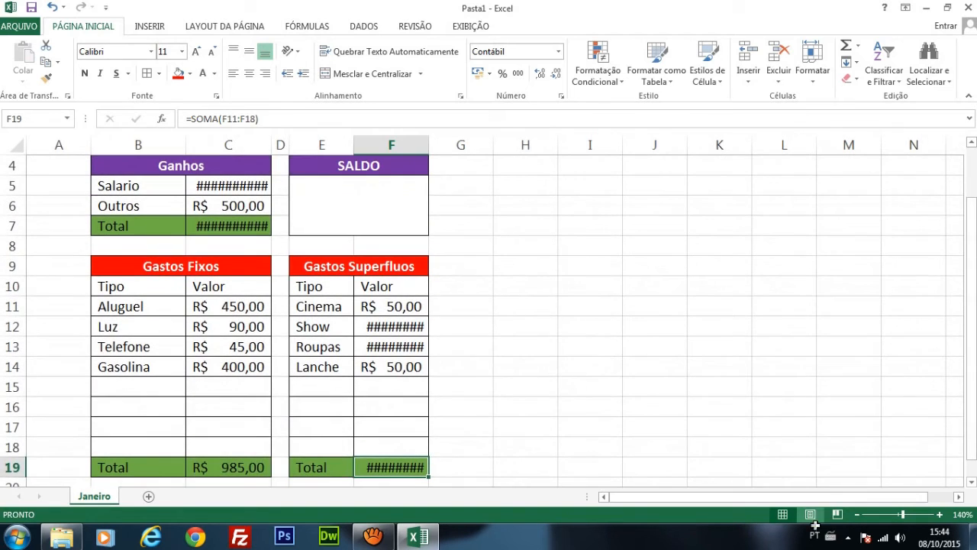
pyautogui.click(858, 516)
pyautogui.click(858, 517)
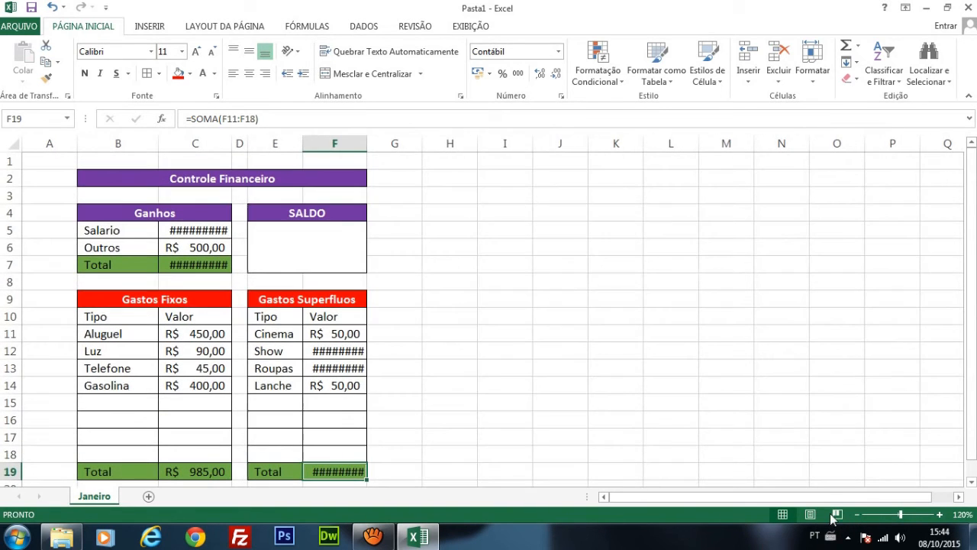
pyautogui.click(513, 370)
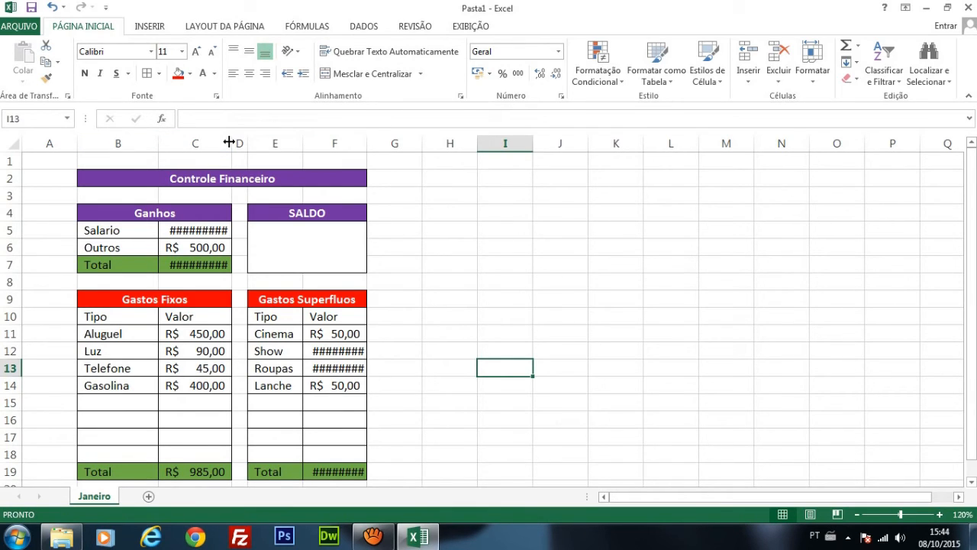
pyautogui.doubleClick(159, 146)
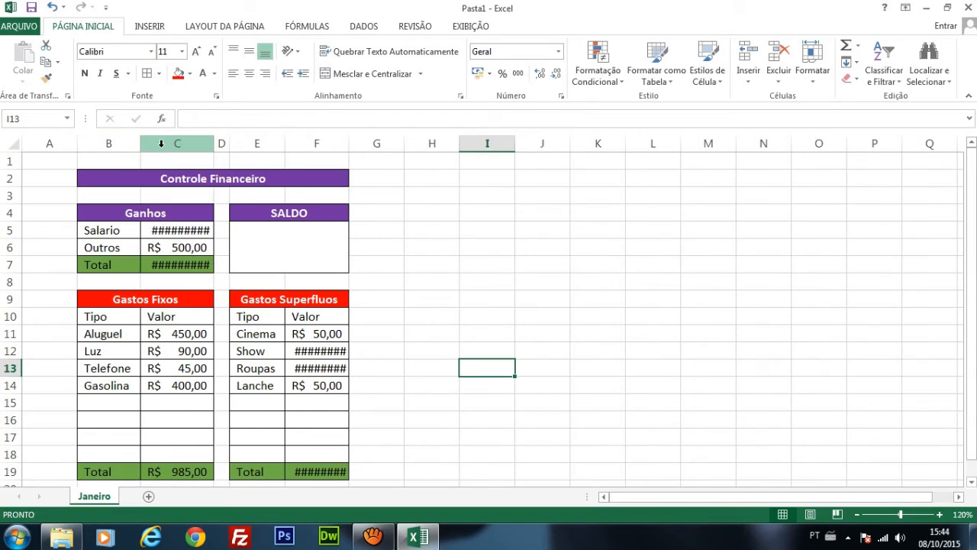
pyautogui.moveTo(215, 144); pyautogui.dragTo(228, 143)
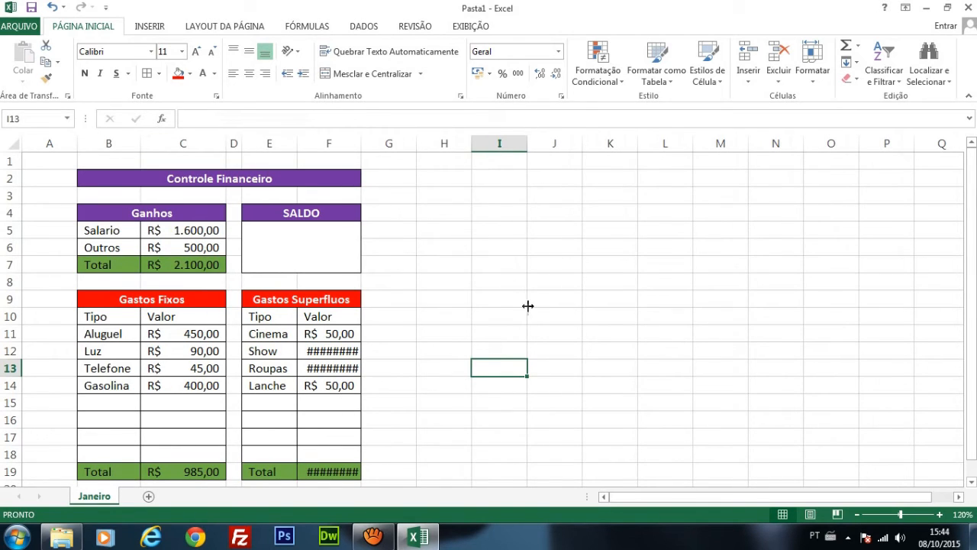
pyautogui.doubleClick(361, 145)
pyautogui.click(506, 299)
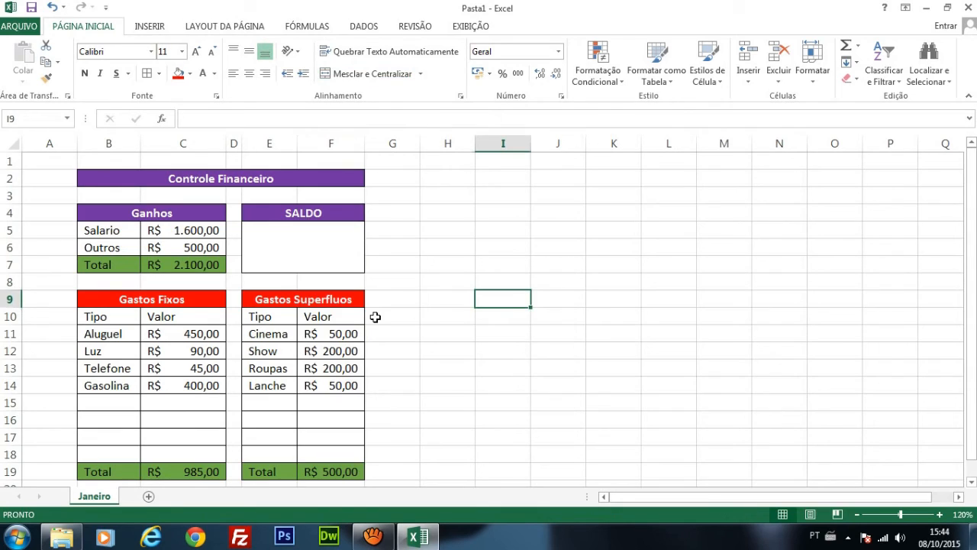
pyautogui.hotkey('ctrl', 'z')
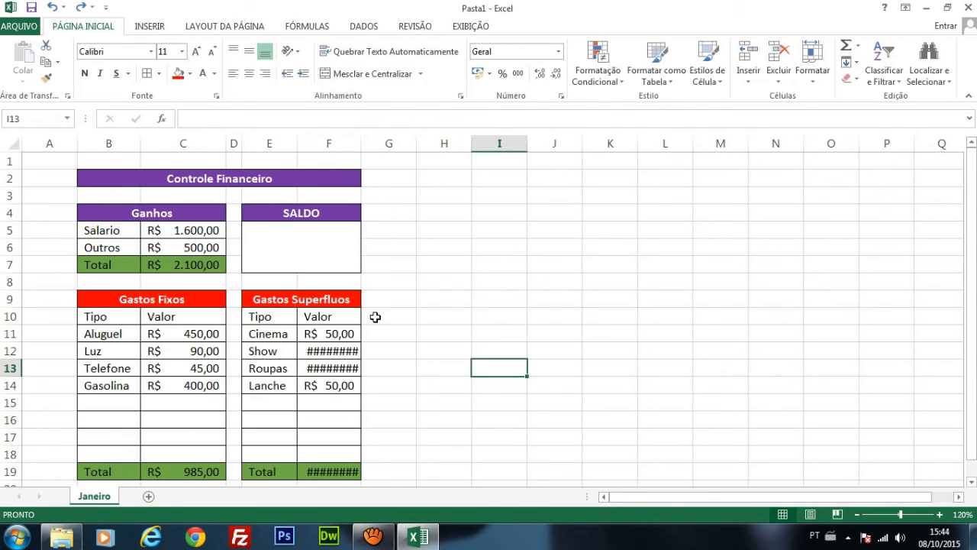
# Step: Autofit column F to display the Gastos Superfluos values in full
pyautogui.click(346, 354)
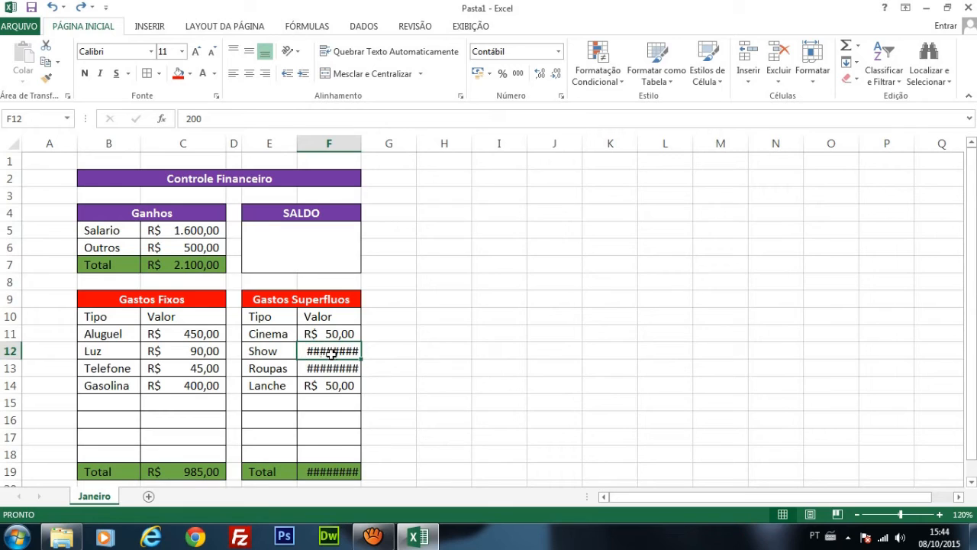
pyautogui.doubleClick(360, 145)
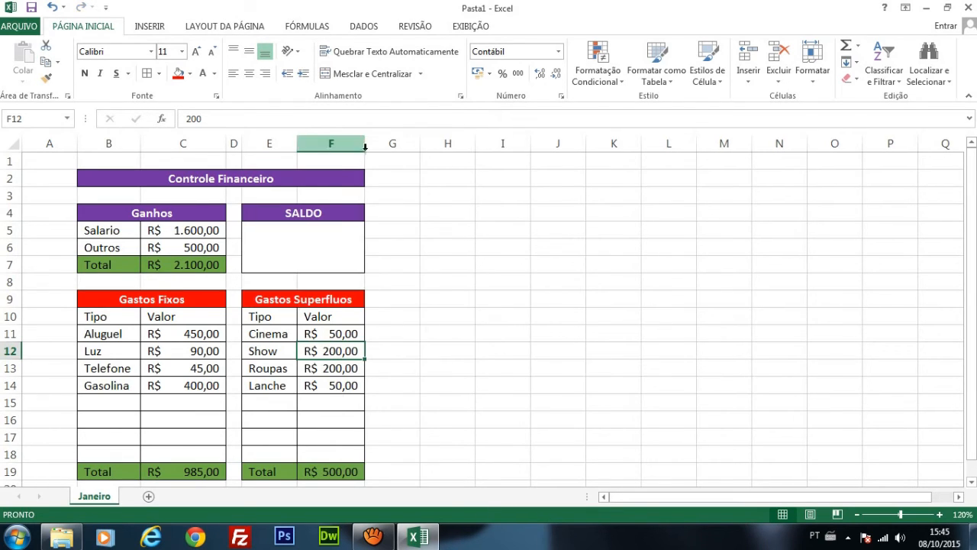
pyautogui.click(446, 379)
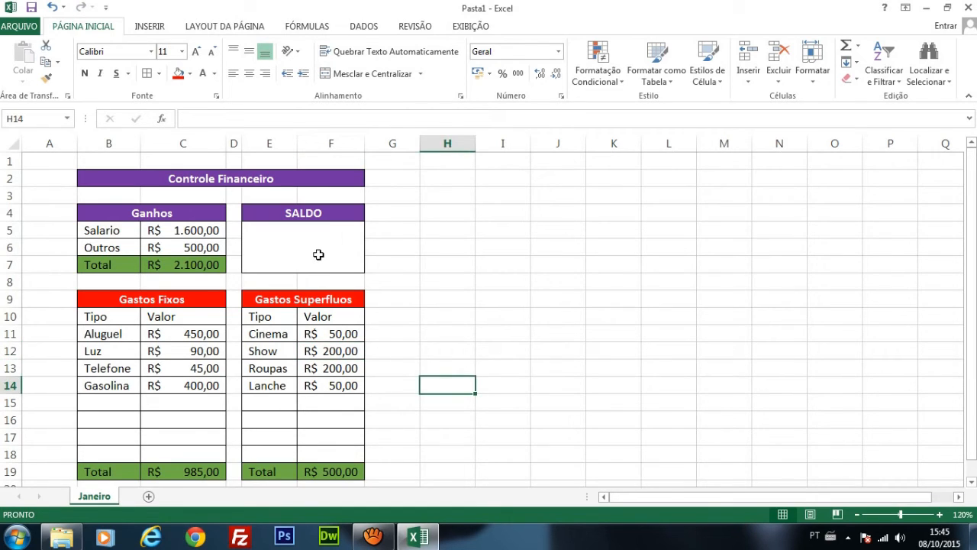
# Step: Align the content of the merged cell under the SALDO heading to the middle vertically and the centre horizontally
pyautogui.doubleClick(319, 254)
pyautogui.click(417, 252)
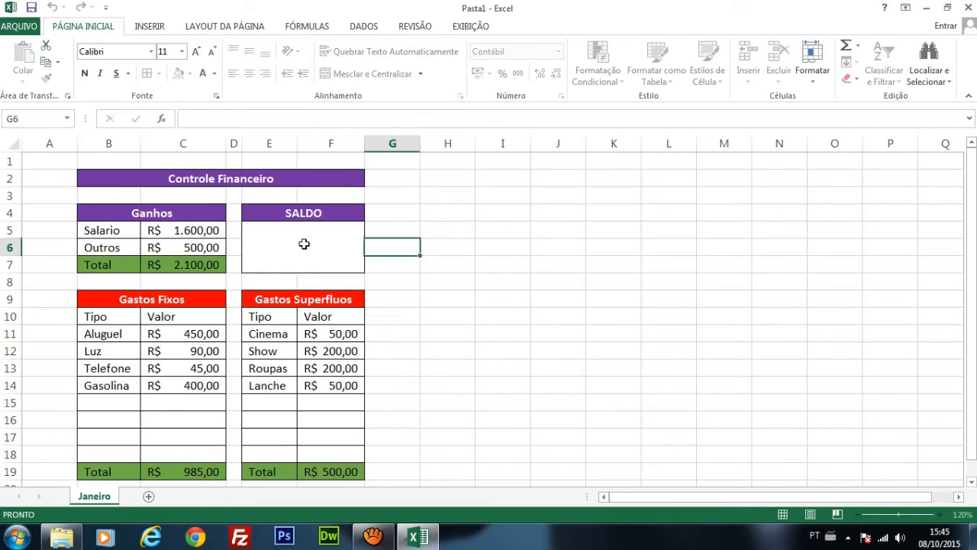
pyautogui.click(343, 244)
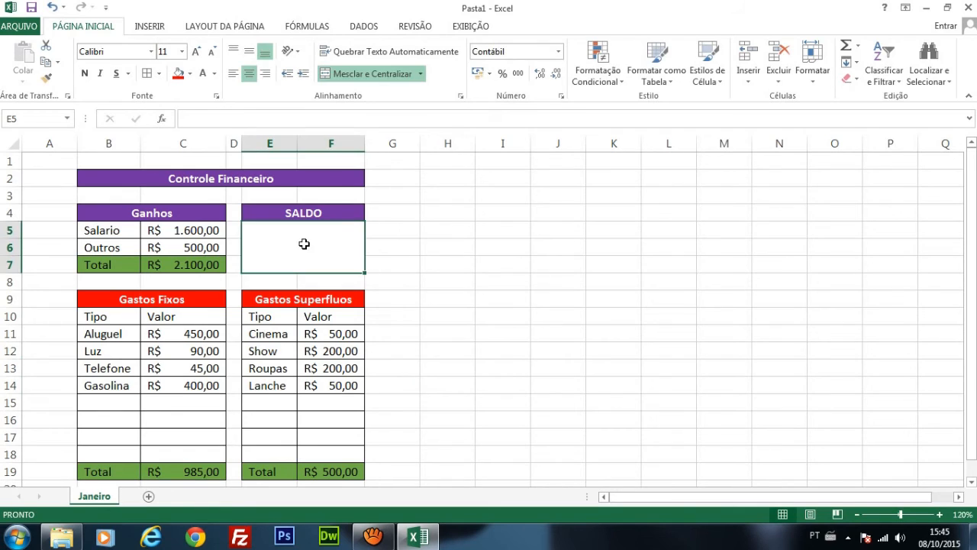
pyautogui.click(250, 52)
pyautogui.click(249, 74)
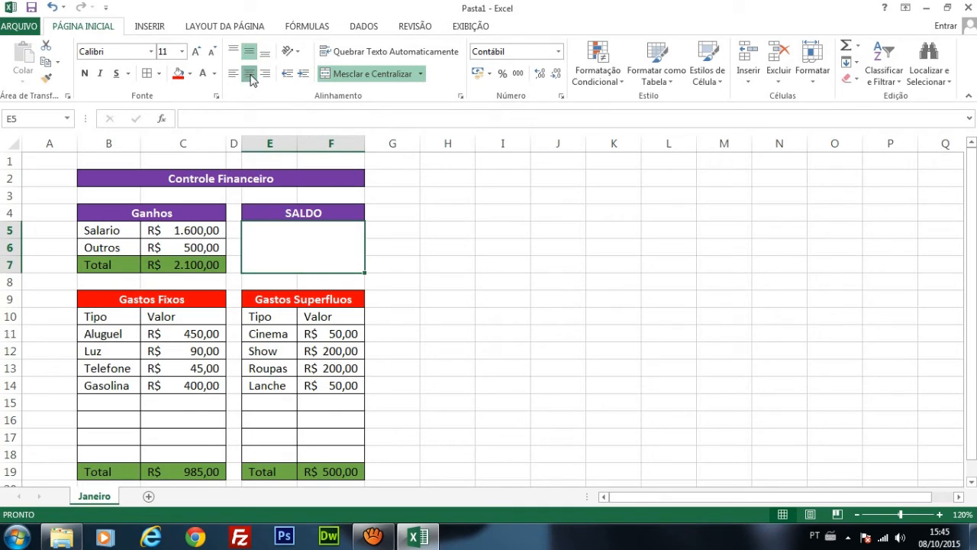
# Step: Calculate the balance in the merged cell under SALDO with the formula =C7-(C19+F19)
pyautogui.doubleClick(313, 247)
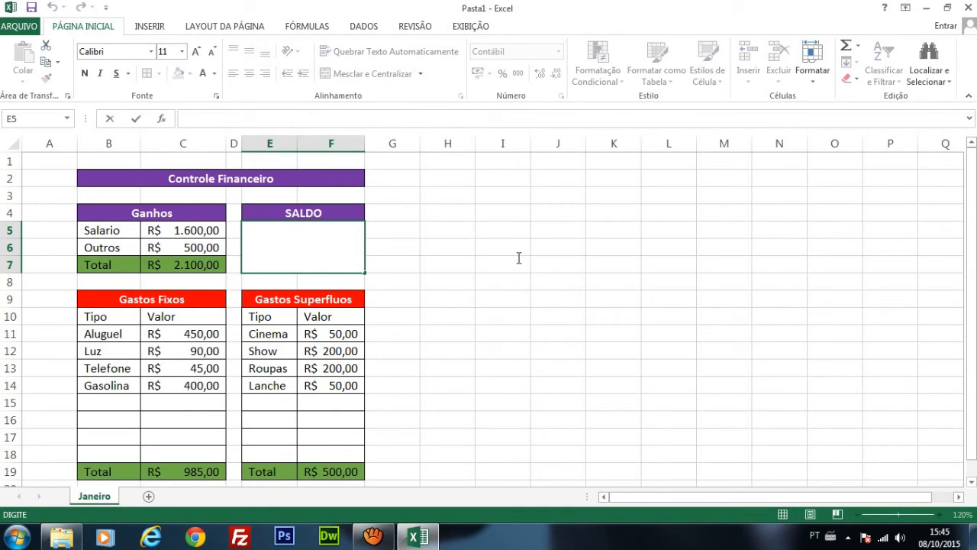
pyautogui.write('=')
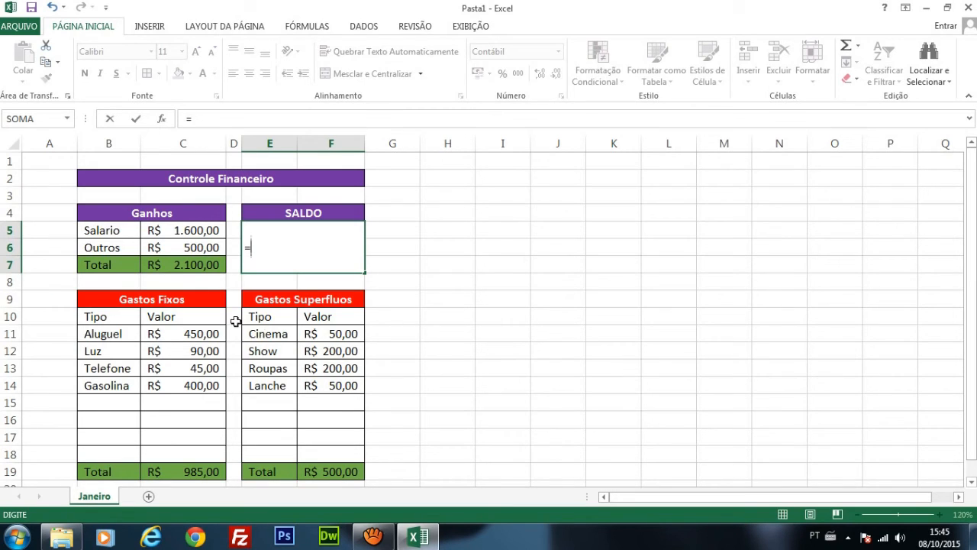
pyautogui.click(207, 265)
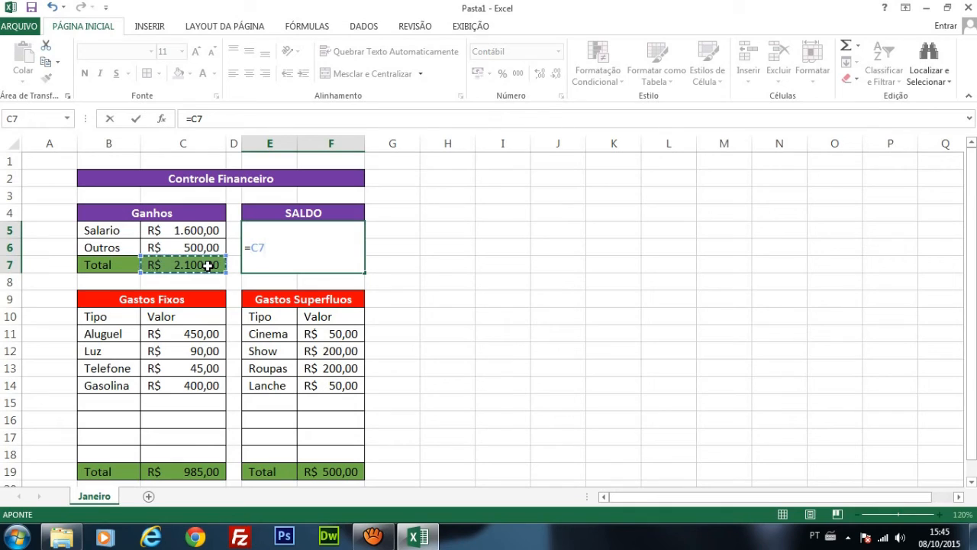
pyautogui.write('-(')
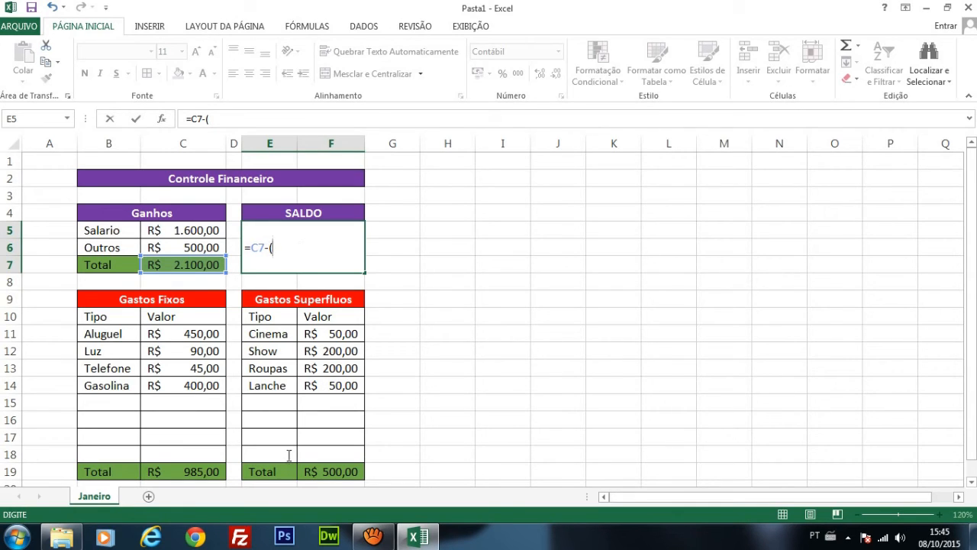
pyautogui.click(197, 472)
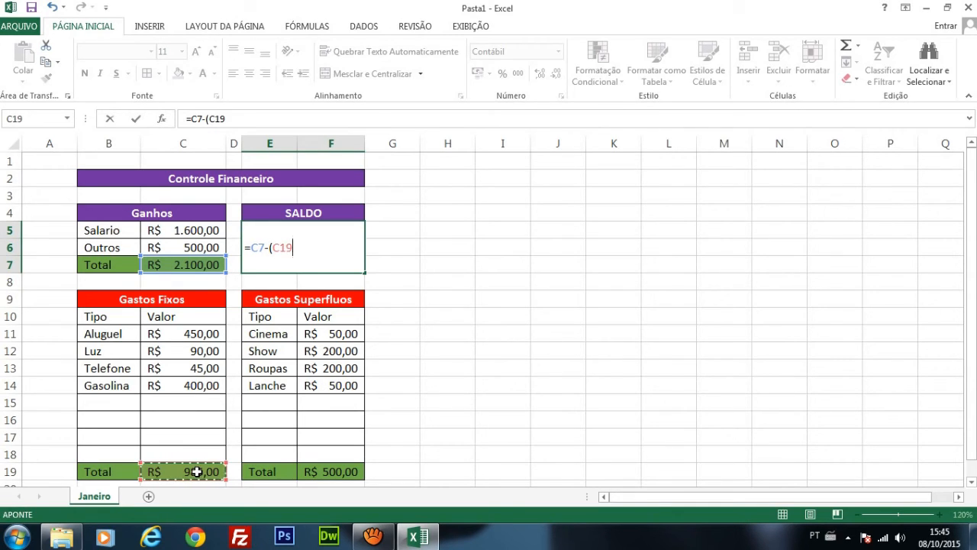
pyautogui.write('+')
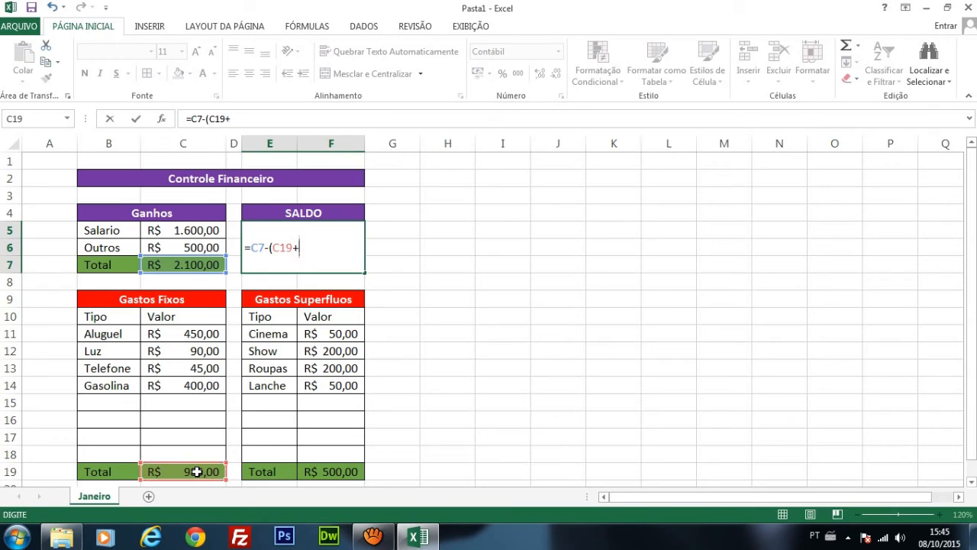
pyautogui.click(341, 474)
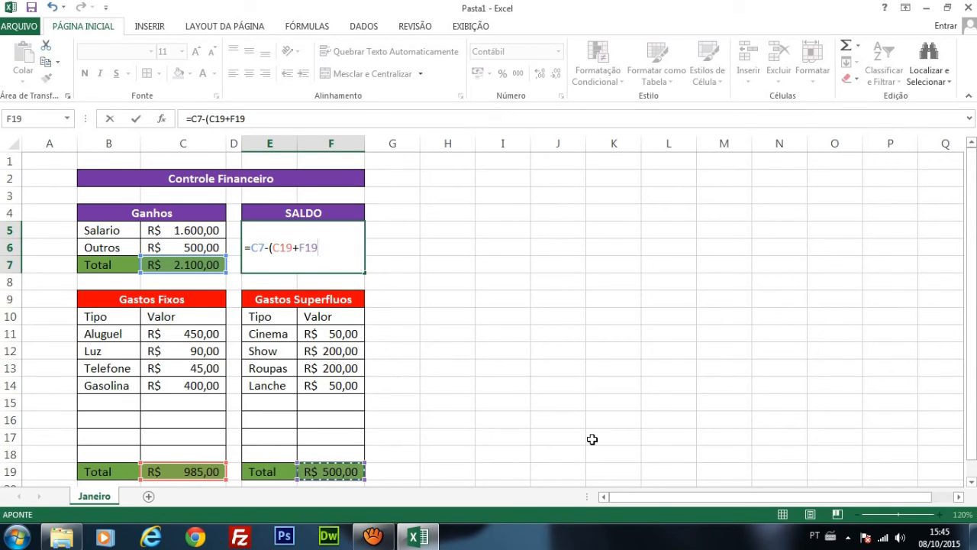
pyautogui.write(')')
pyautogui.press('Return')
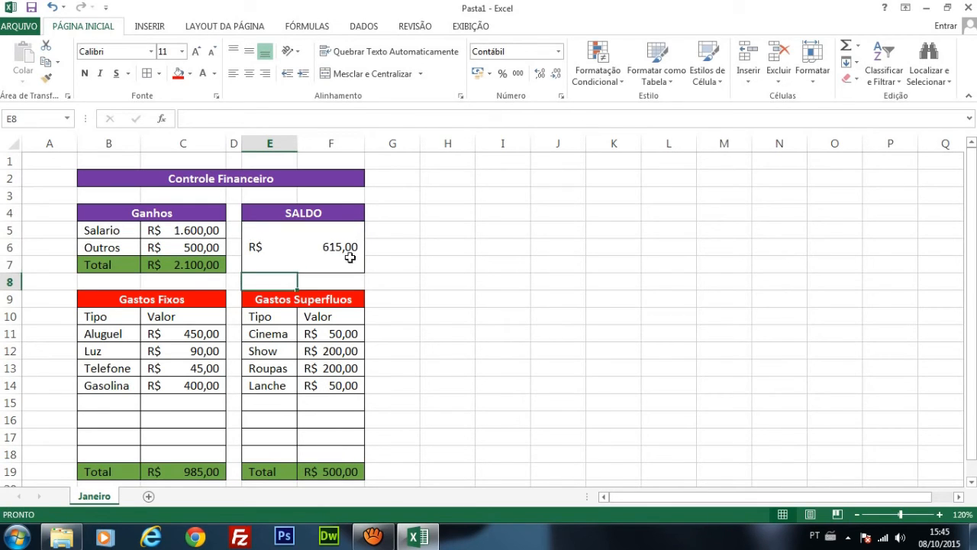
# Step: Add a Show2 expense of 300 in row 15 of Gastos Superfluos and check the SALDO cell
pyautogui.click(336, 239)
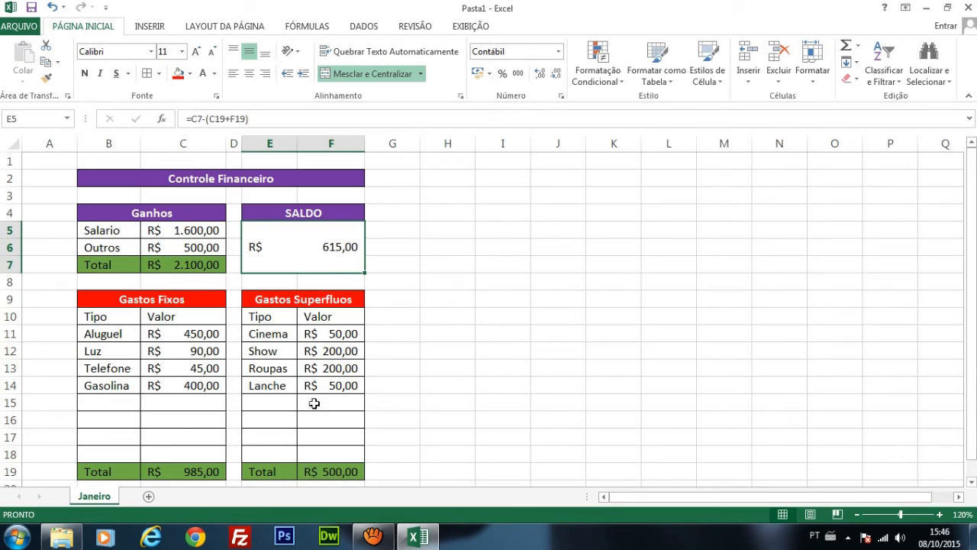
pyautogui.click(283, 401)
pyautogui.click(323, 403)
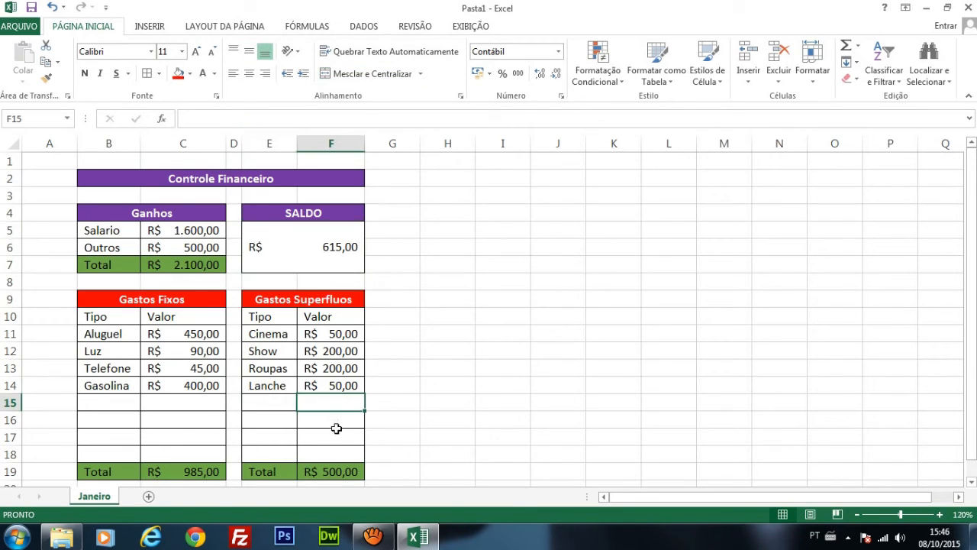
pyautogui.click(337, 435)
pyautogui.click(341, 457)
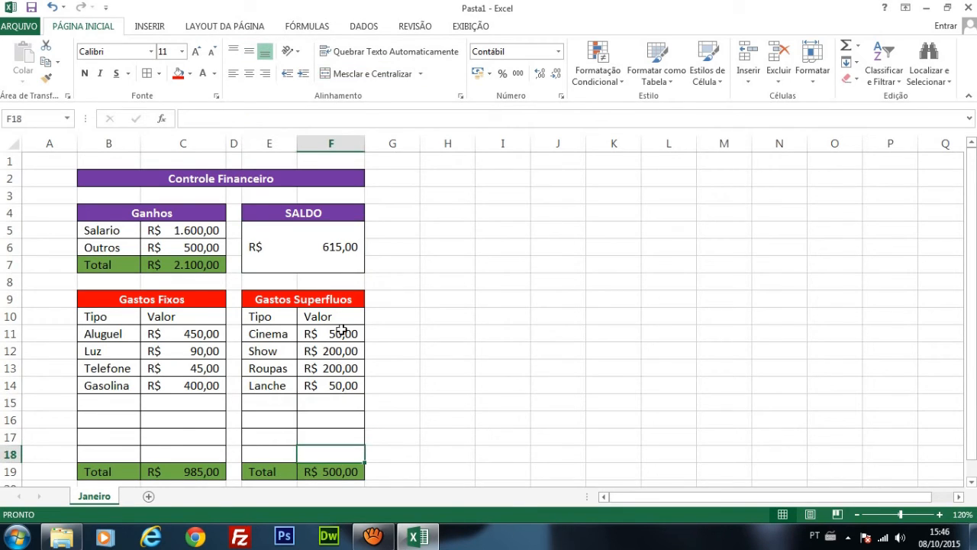
pyautogui.click(281, 405)
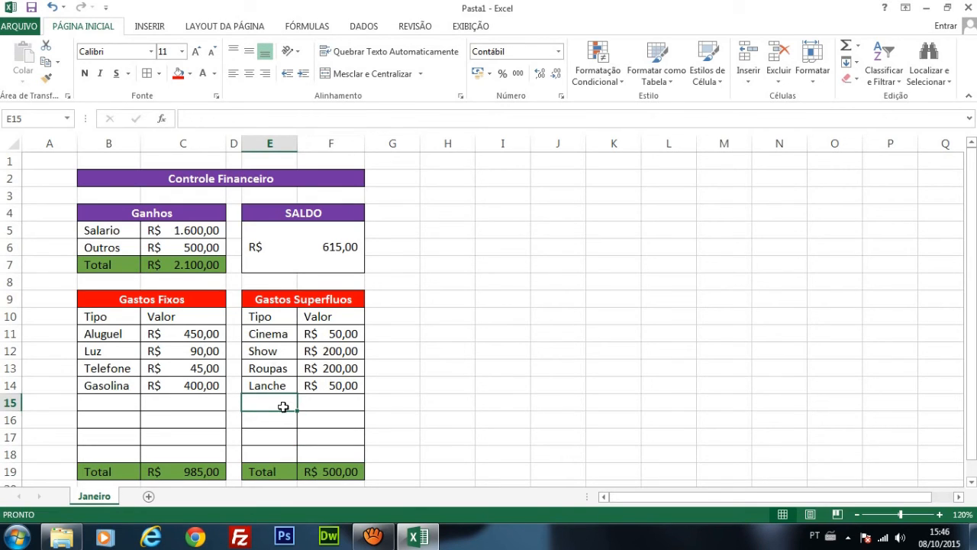
pyautogui.write('Show')
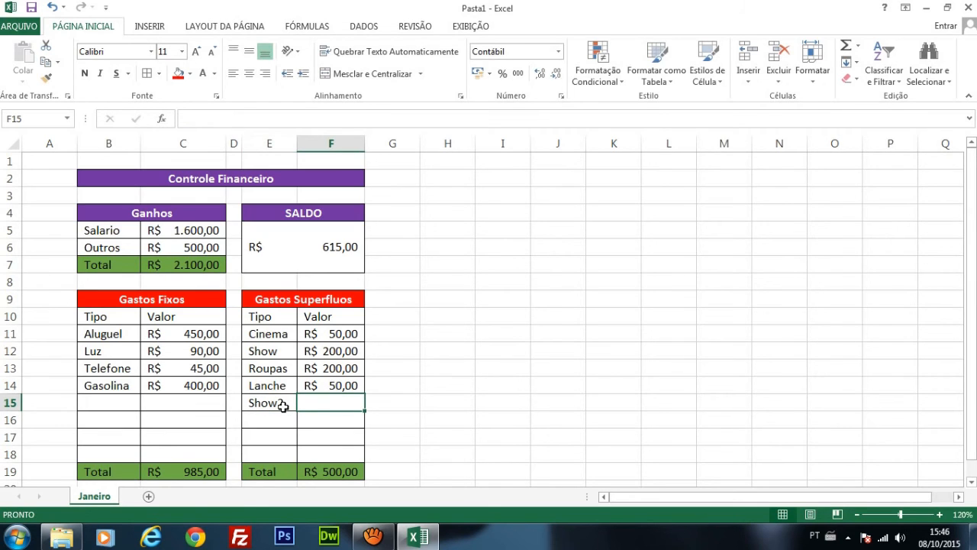
pyautogui.write('300')
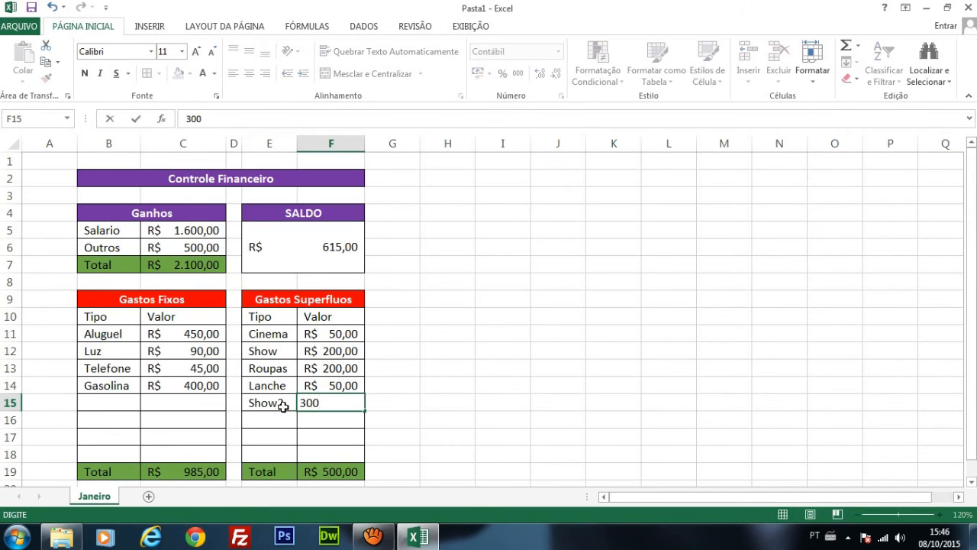
pyautogui.press('Return')
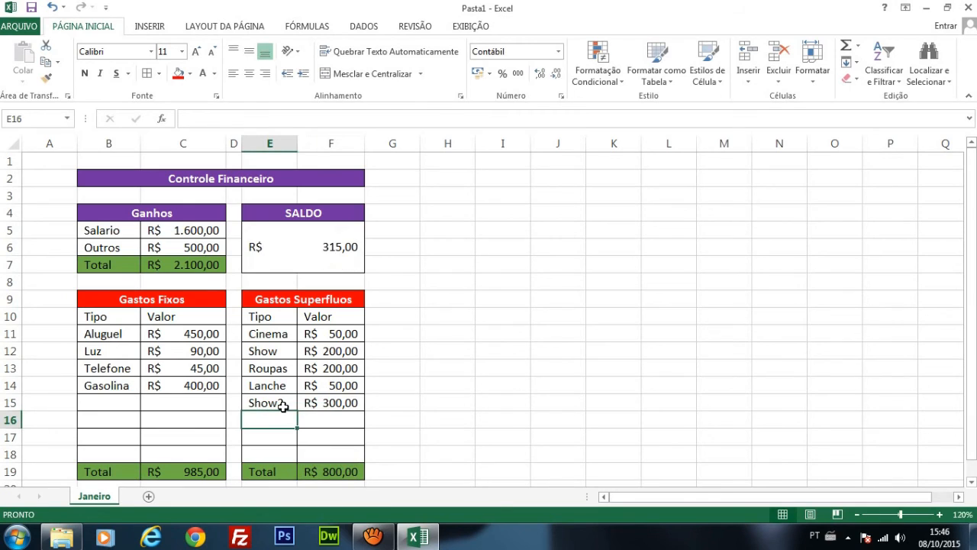
pyautogui.click(334, 249)
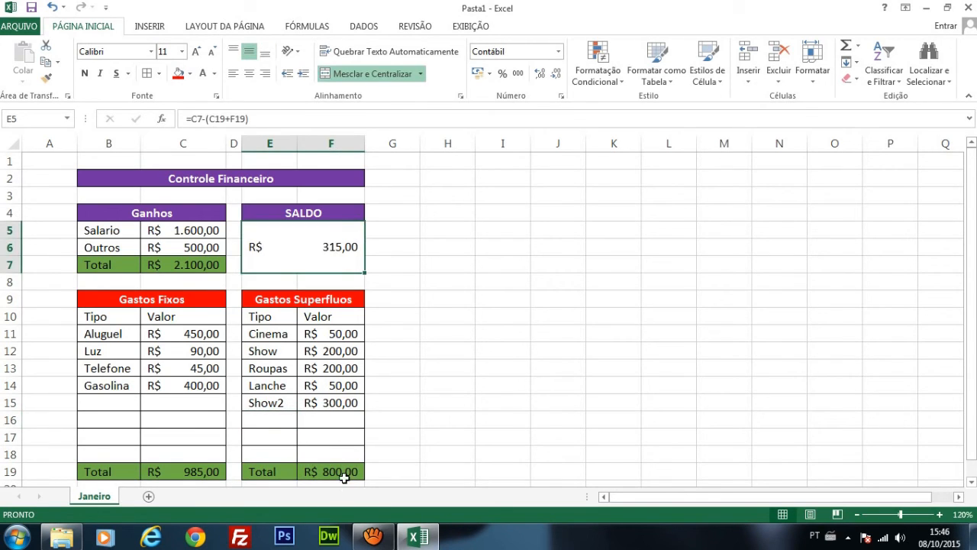
pyautogui.click(270, 424)
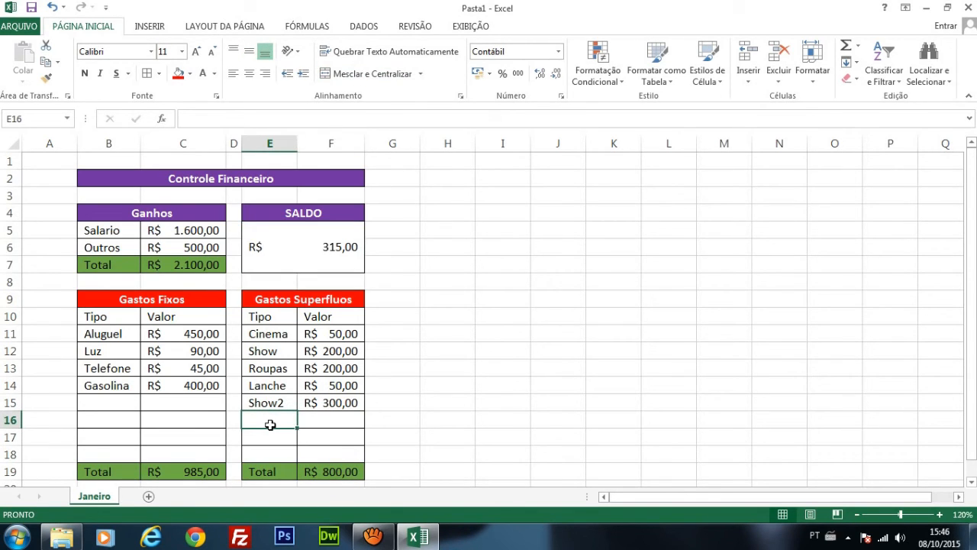
# Step: Add a Lanche expense of 100 in row 16 of Gastos Superfluos
pyautogui.write('Lanche')
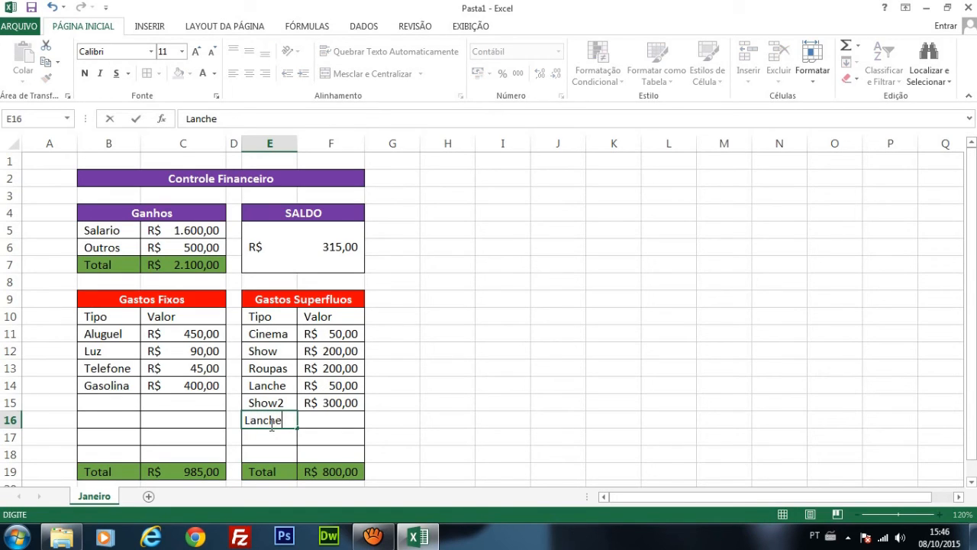
pyautogui.press('Tab')
pyautogui.write('100')
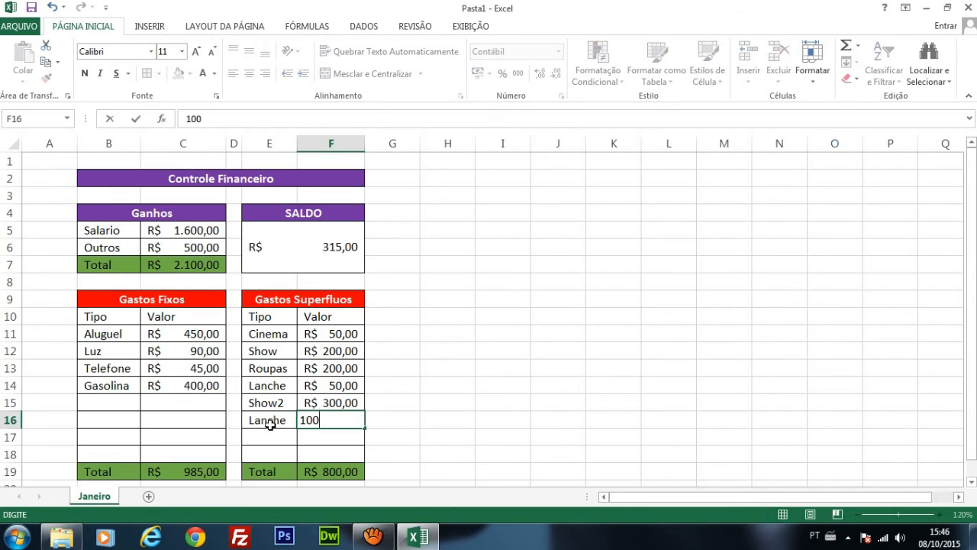
pyautogui.press('Return')
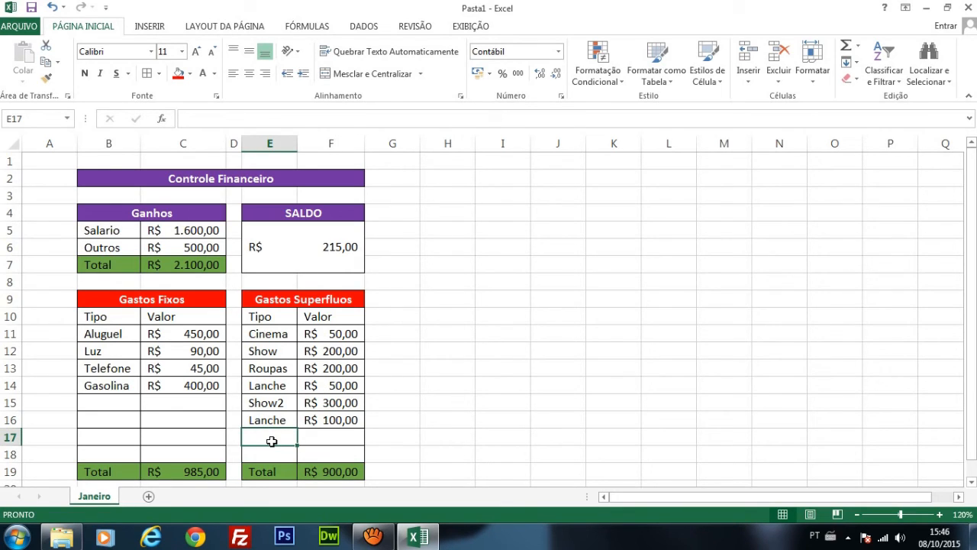
# Step: Add a Cinema expense of 300 in row 17 of Gastos Superfluos and check the SALDO cell
pyautogui.write('Cinema')
pyautogui.press('Tab')
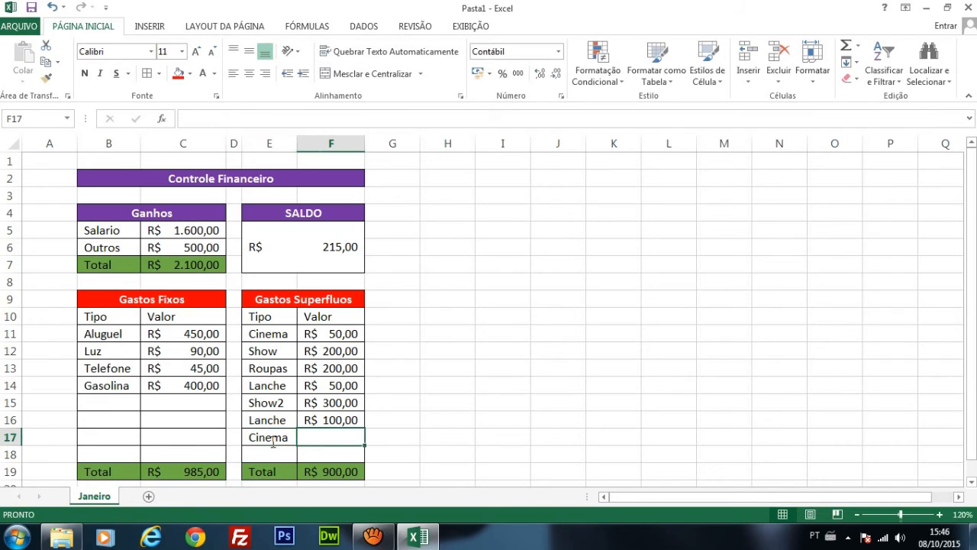
pyautogui.write('300')
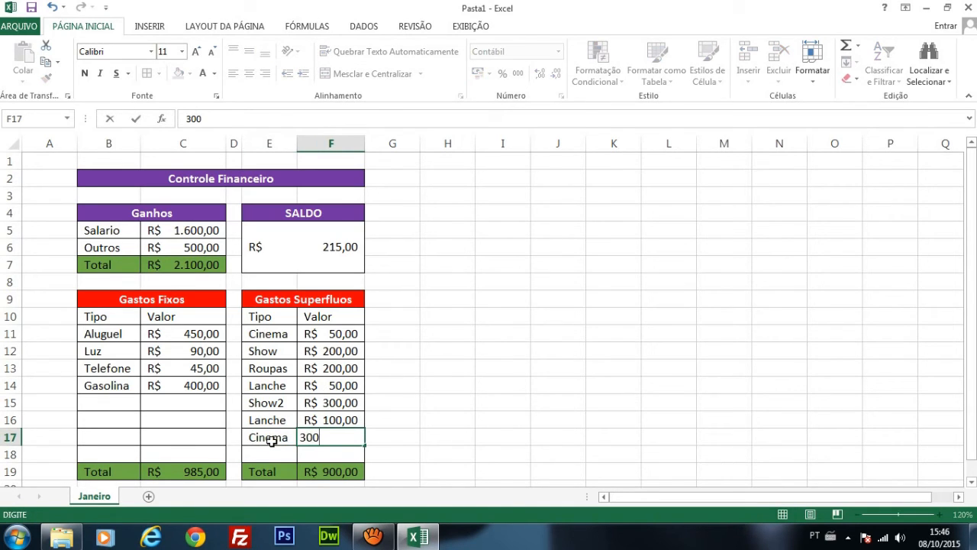
pyautogui.press('Return')
pyautogui.click(303, 226)
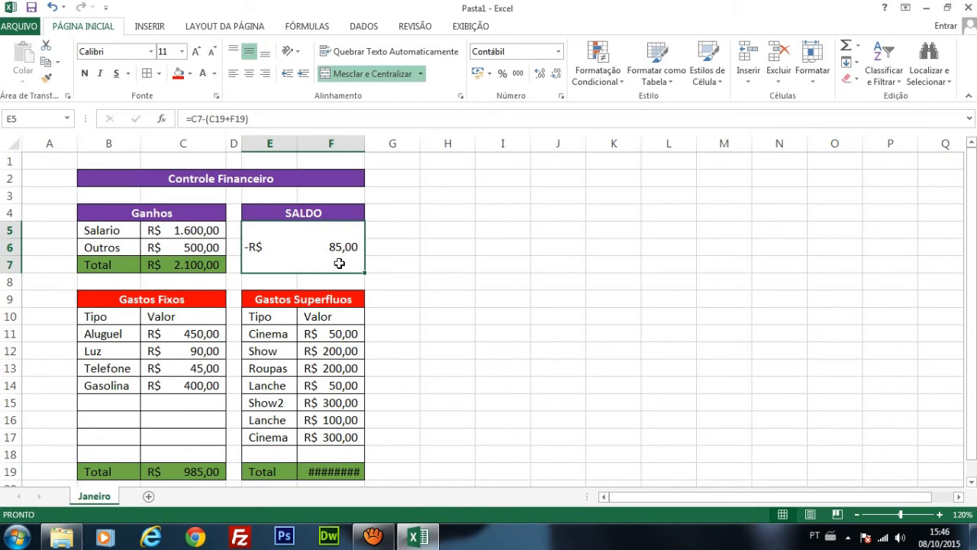
pyautogui.click(445, 276)
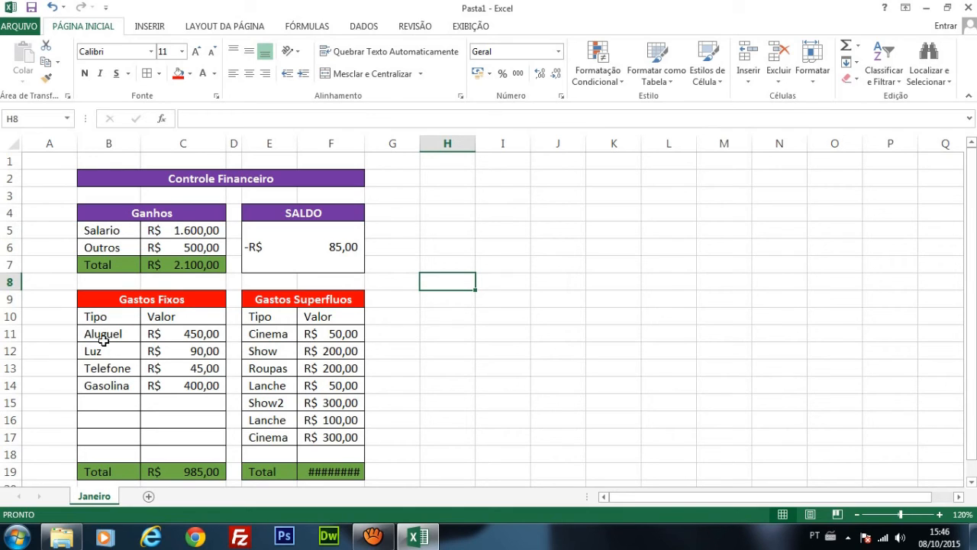
# Step: Clear all entries in rows 11 to 18 of both expense tables and the Salario and Outros values in Ganhos
pyautogui.moveTo(106, 336); pyautogui.dragTo(186, 454)
pyautogui.press('Delete')
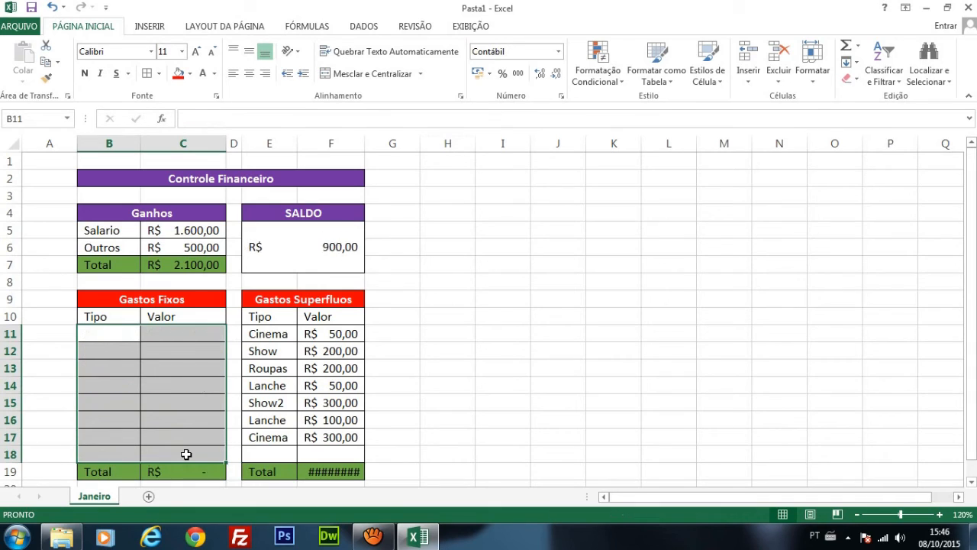
pyautogui.moveTo(258, 333); pyautogui.dragTo(342, 456)
pyautogui.press('Delete')
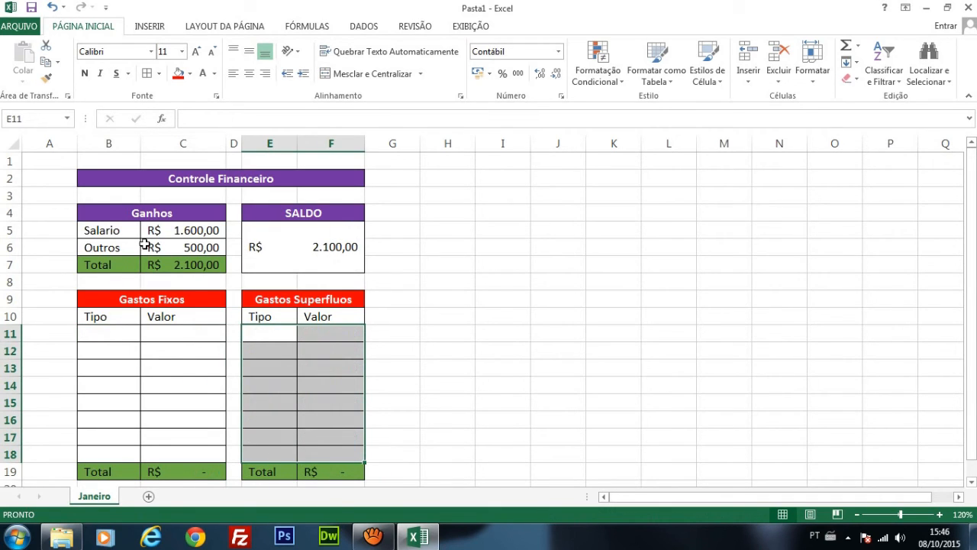
pyautogui.moveTo(171, 233); pyautogui.dragTo(184, 255)
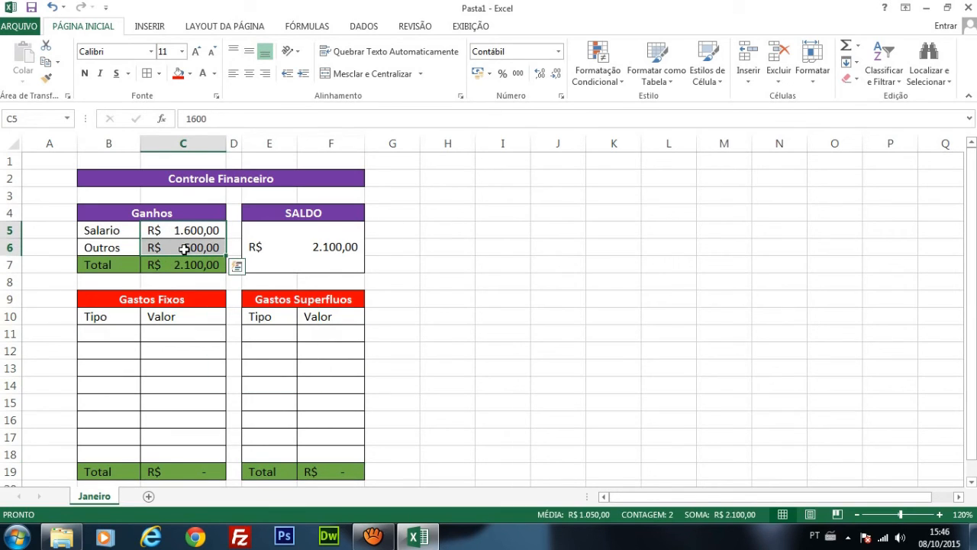
pyautogui.press('Delete')
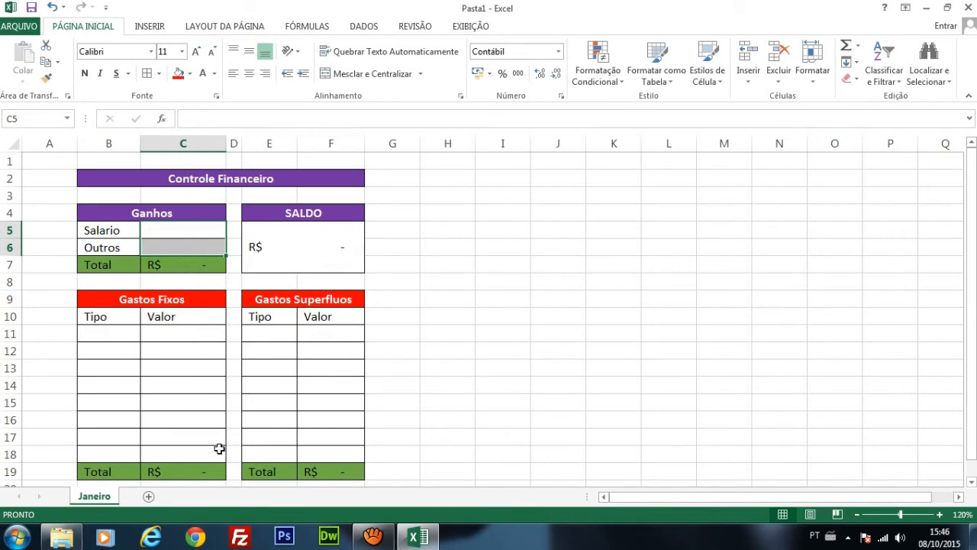
# Step: Check the formulas in the Ganhos total, the SALDO cell and both expense totals, and look over the emptied expense rows
pyautogui.click(179, 264)
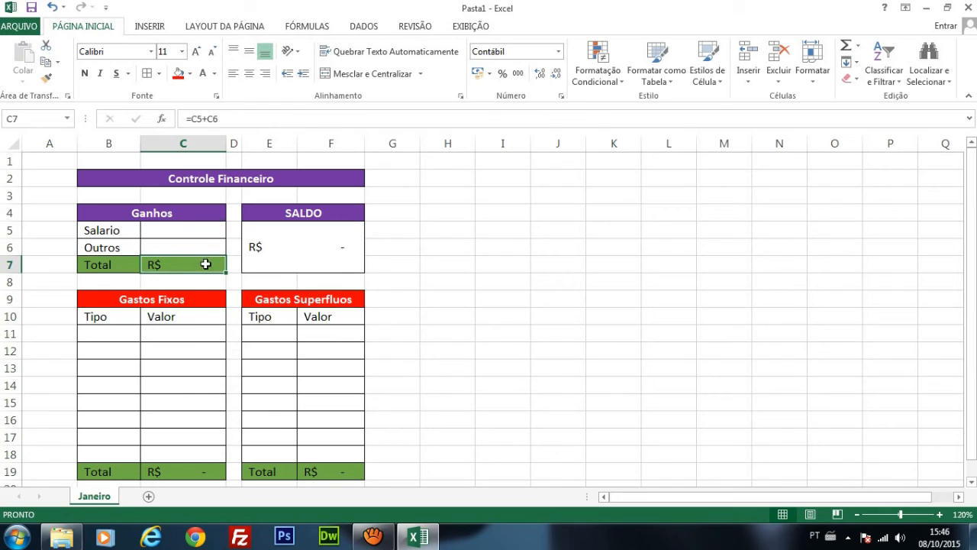
pyautogui.click(324, 252)
pyautogui.click(214, 472)
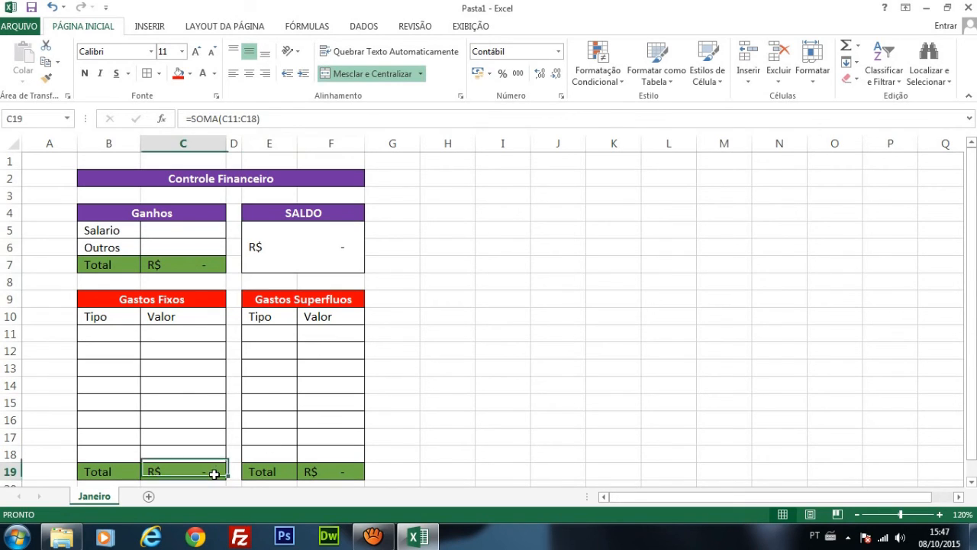
pyautogui.click(336, 473)
pyautogui.click(479, 278)
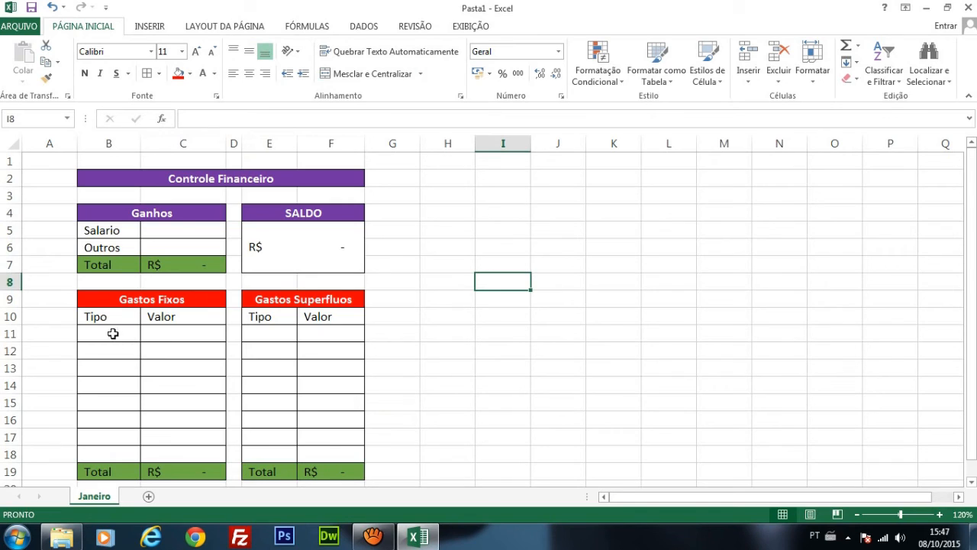
pyautogui.moveTo(113, 334); pyautogui.dragTo(109, 437)
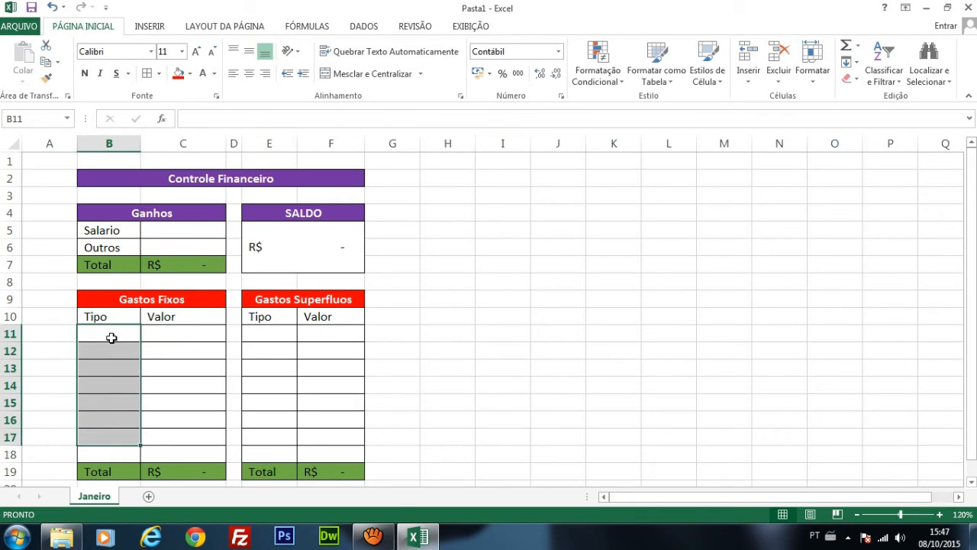
pyautogui.moveTo(279, 336); pyautogui.dragTo(278, 402)
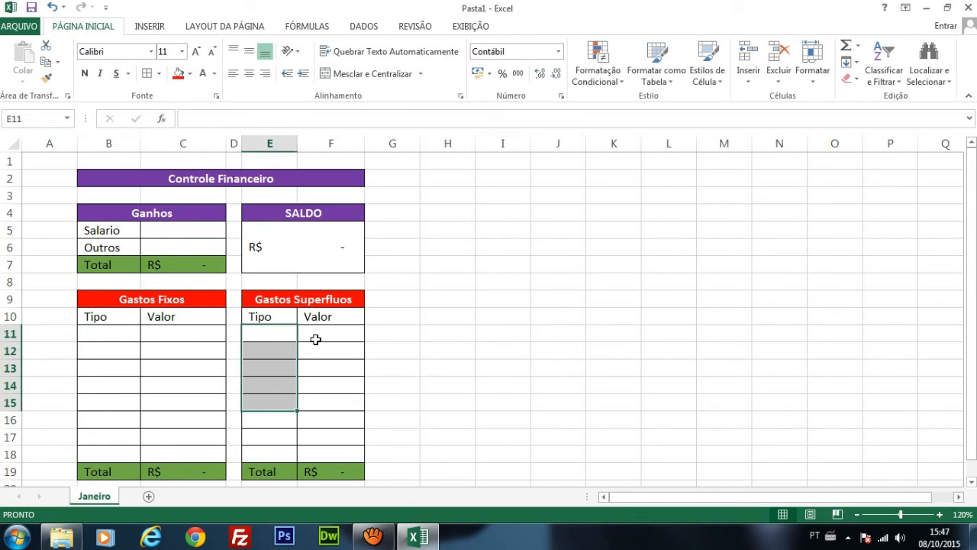
pyautogui.click(152, 298)
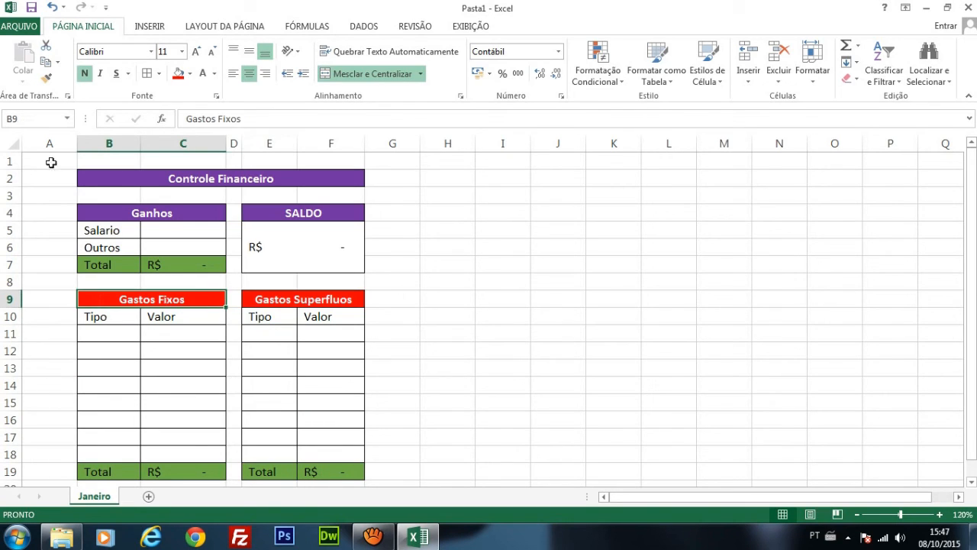
# Step: Copy the entire Janeiro sheet and add a new sheet named Fevereiro
pyautogui.click(13, 144)
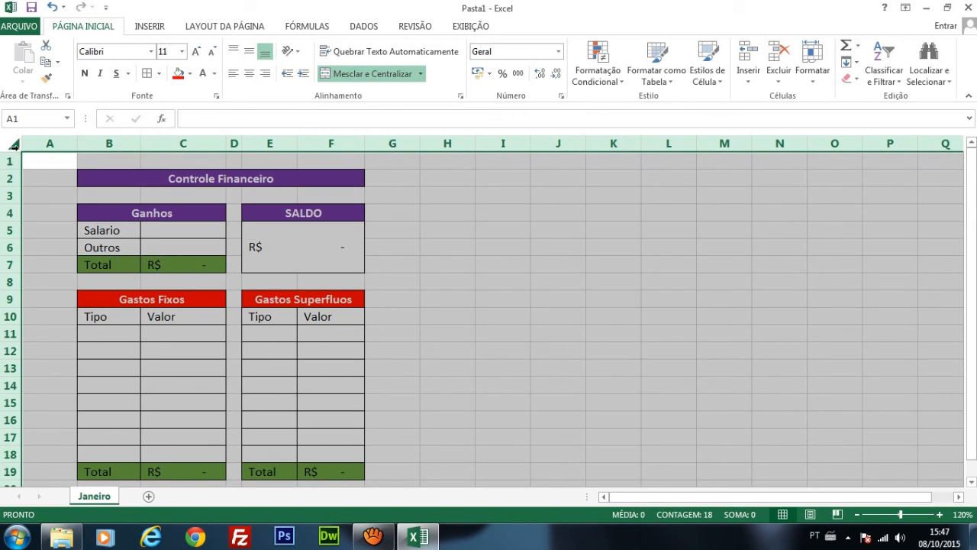
pyautogui.hotkey('ctrl', 'c')
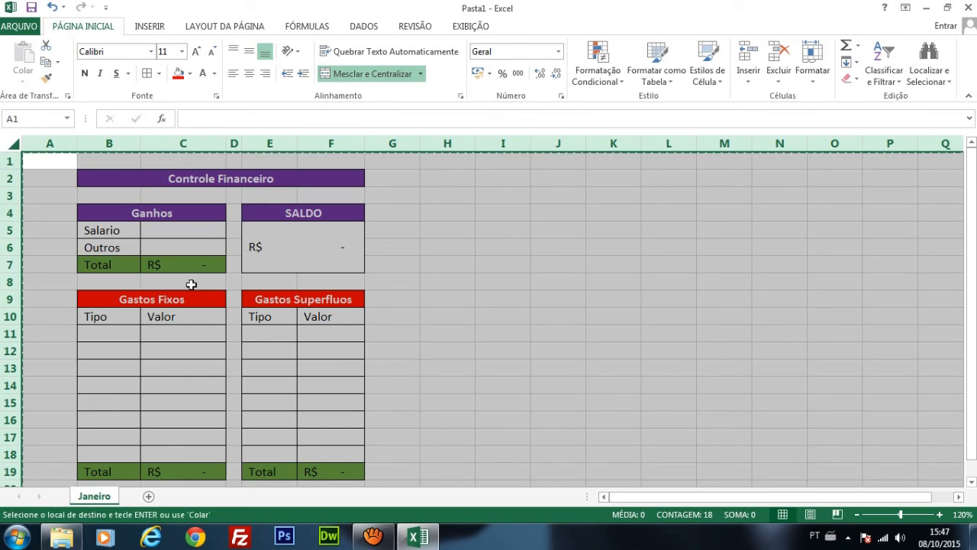
pyautogui.click(149, 497)
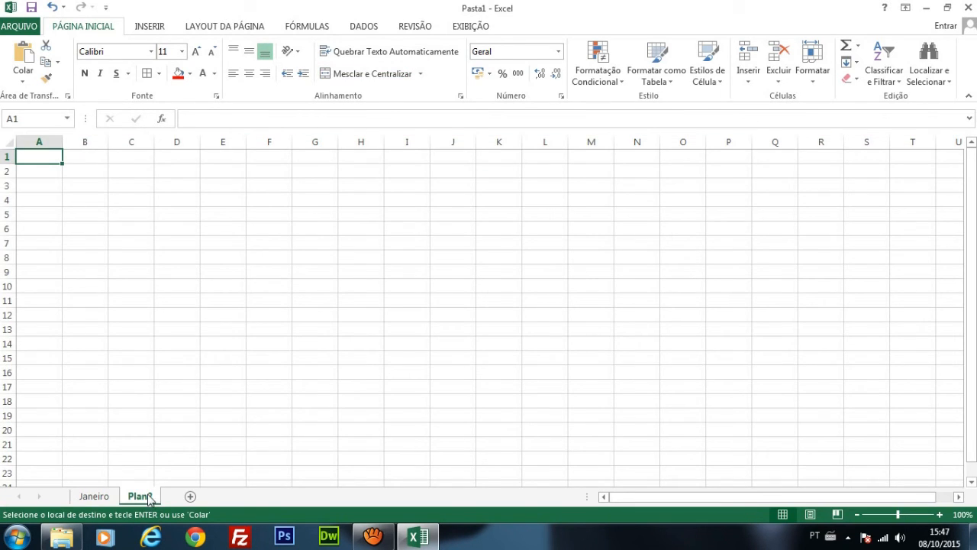
pyautogui.doubleClick(148, 498)
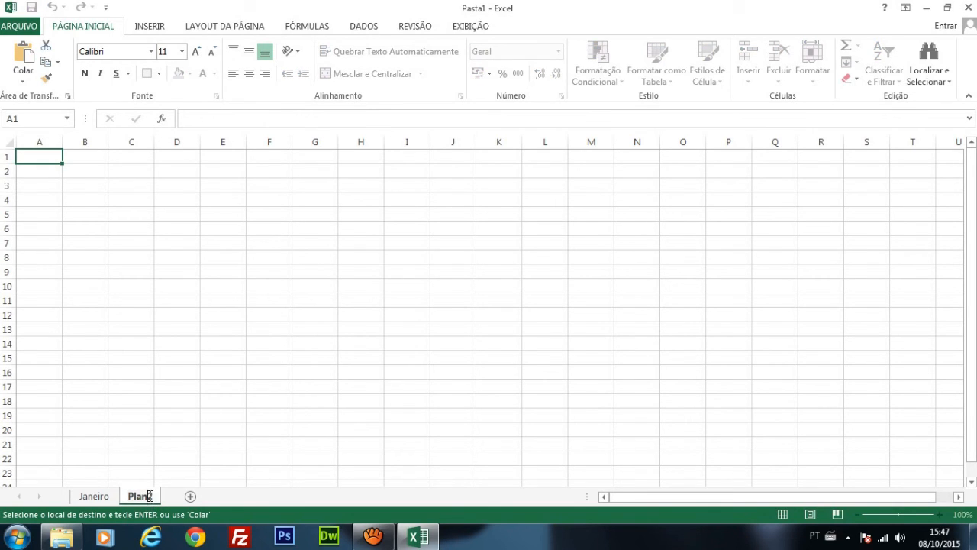
pyautogui.doubleClick(149, 496)
pyautogui.write('Fevereiro')
pyautogui.press('Return')
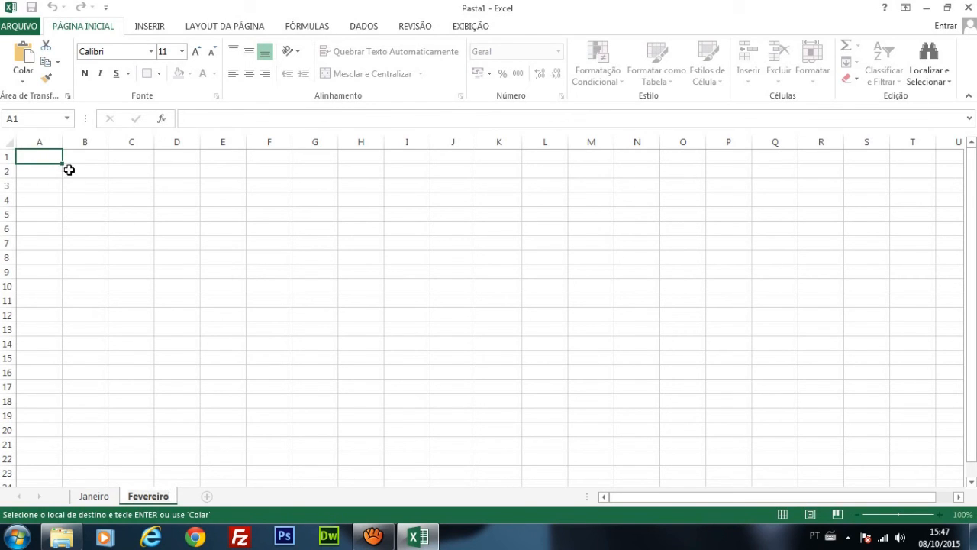
# Step: Paste the copied Janeiro layout into the Fevereiro sheet from cell A1
pyautogui.click(94, 496)
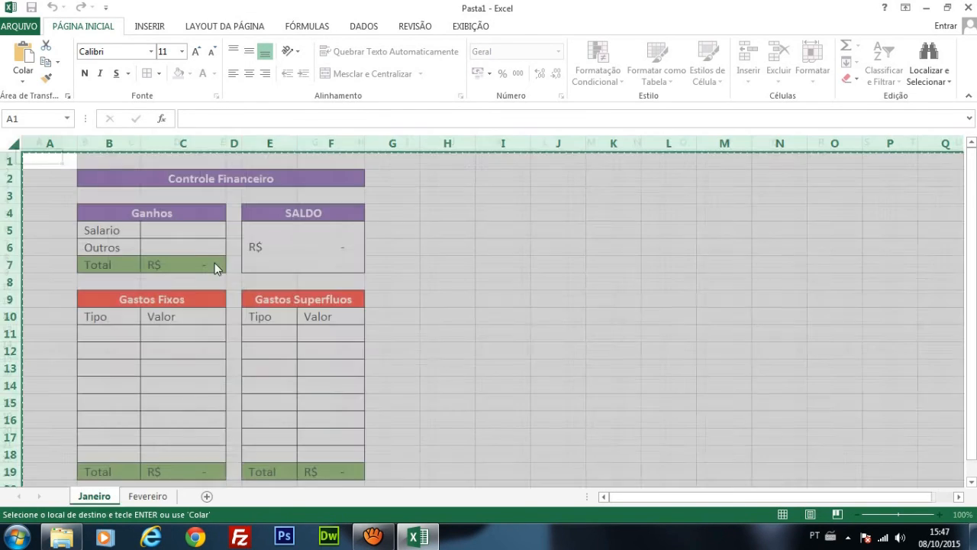
pyautogui.click(168, 497)
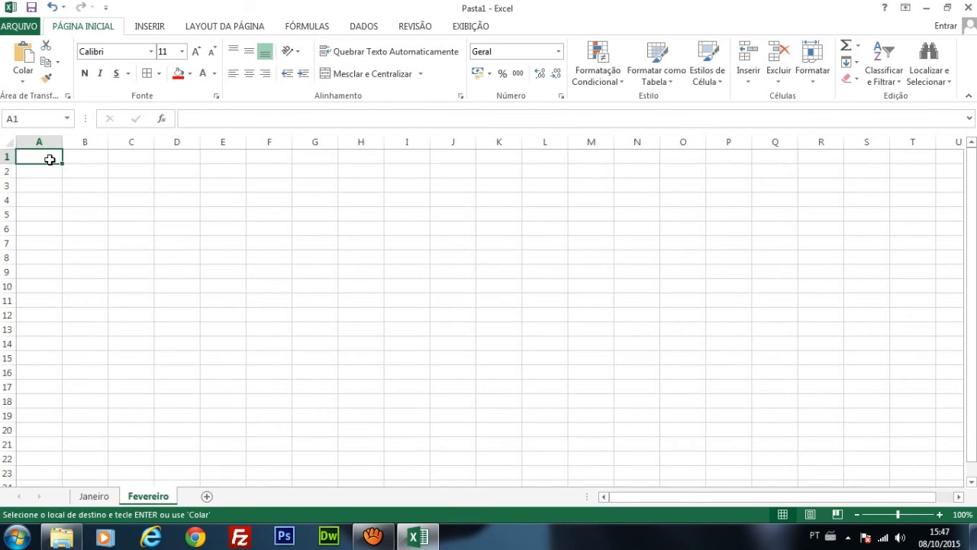
pyautogui.hotkey('ctrl', 'v')
pyautogui.click(399, 273)
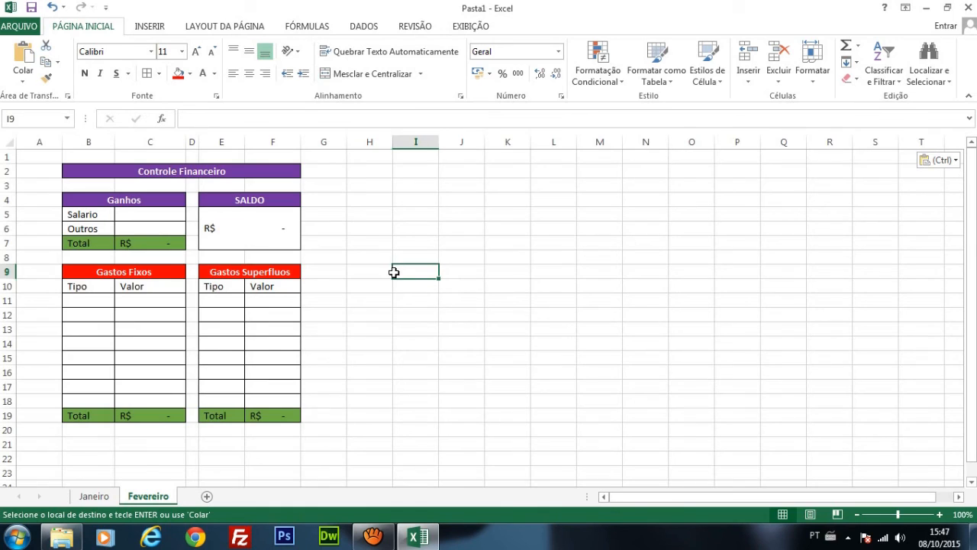
pyautogui.click(159, 313)
pyautogui.click(141, 357)
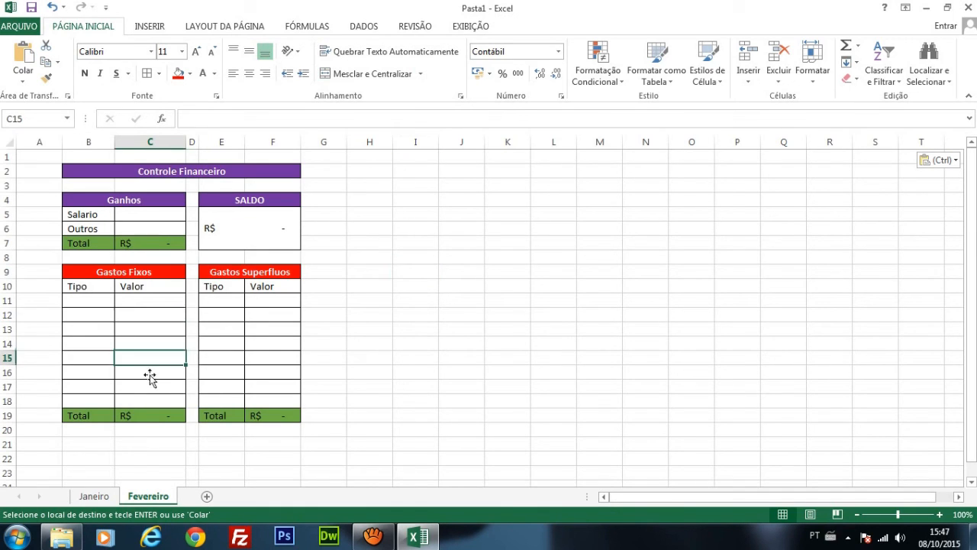
# Step: Add a new sheet named Março and paste the copied Janeiro layout into it from cell A1
pyautogui.click(207, 496)
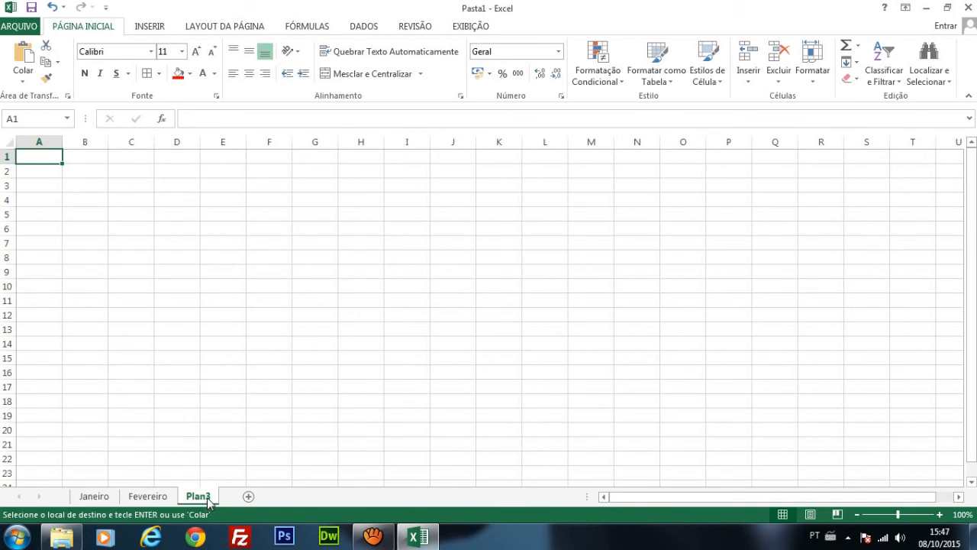
pyautogui.doubleClick(207, 497)
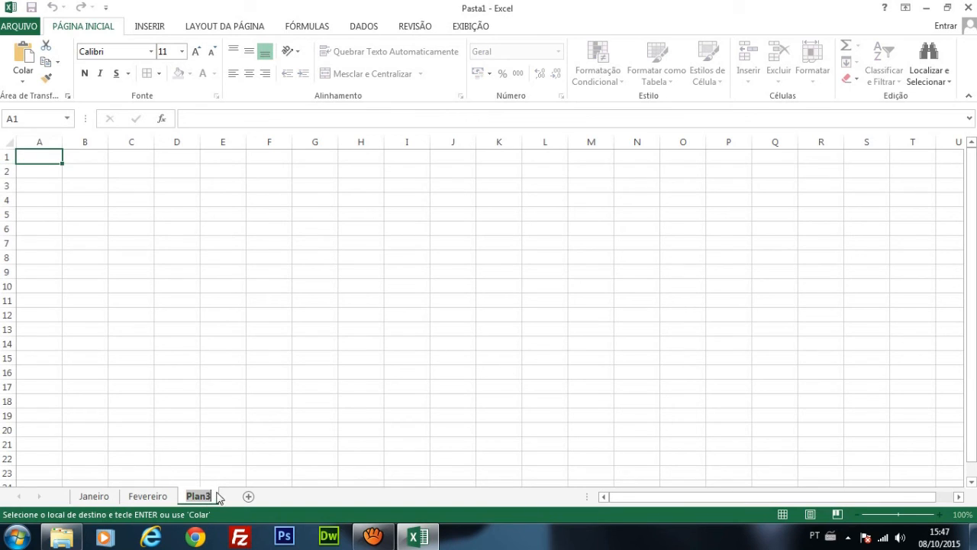
pyautogui.write('Março')
pyautogui.click(221, 430)
pyautogui.click(29, 159)
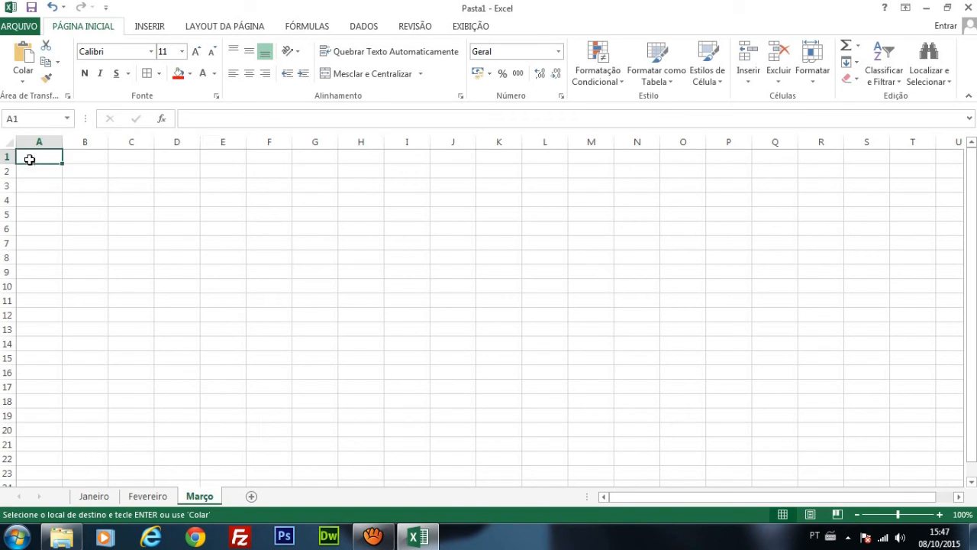
pyautogui.hotkey('ctrl', 'v')
pyautogui.click(364, 272)
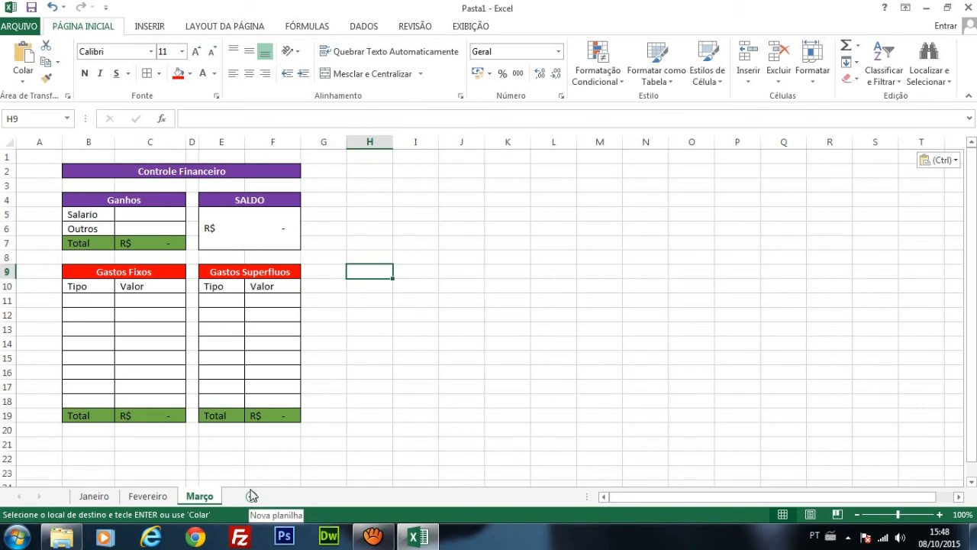
# Step: Look through the three month sheets and check the Gastos Fixos total and SALDO formulas on Março
pyautogui.click(94, 496)
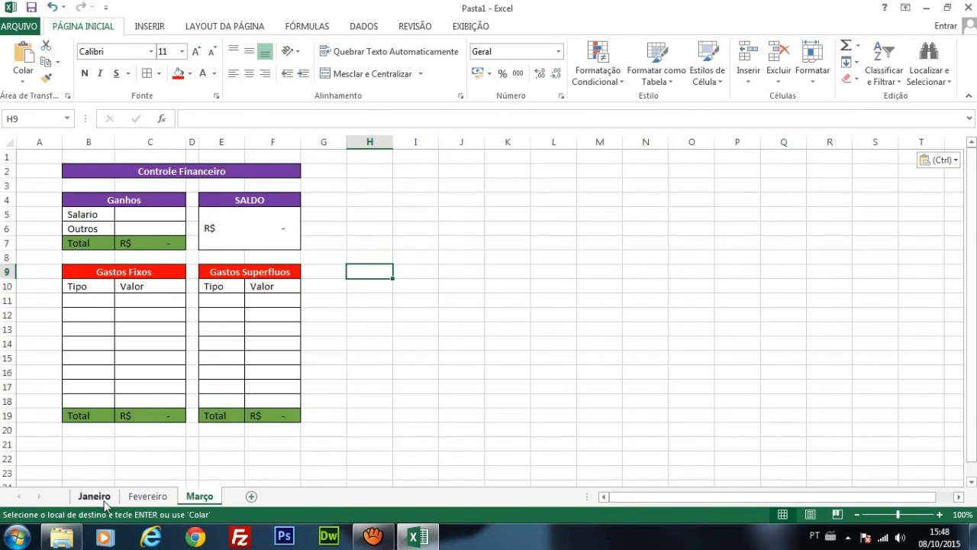
pyautogui.click(146, 496)
pyautogui.click(204, 499)
pyautogui.click(257, 453)
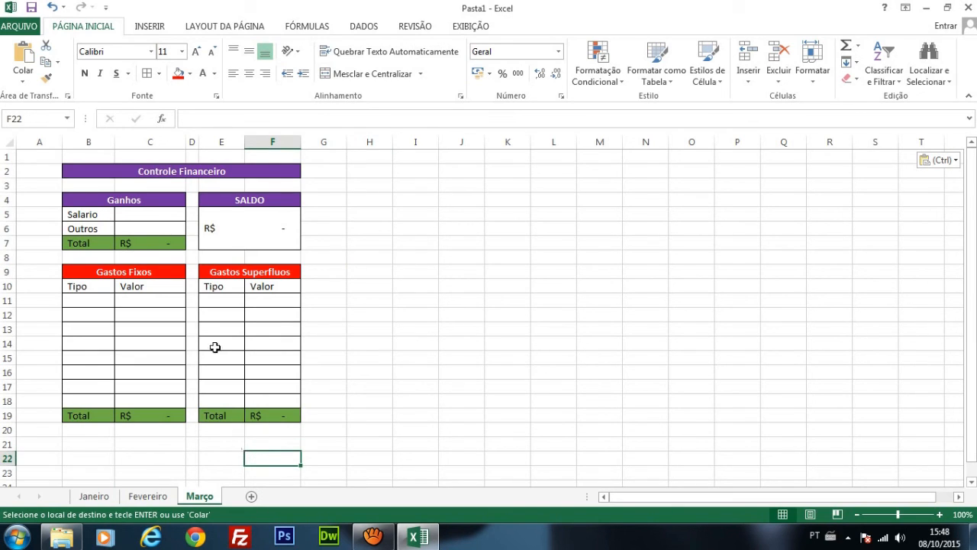
pyautogui.click(120, 415)
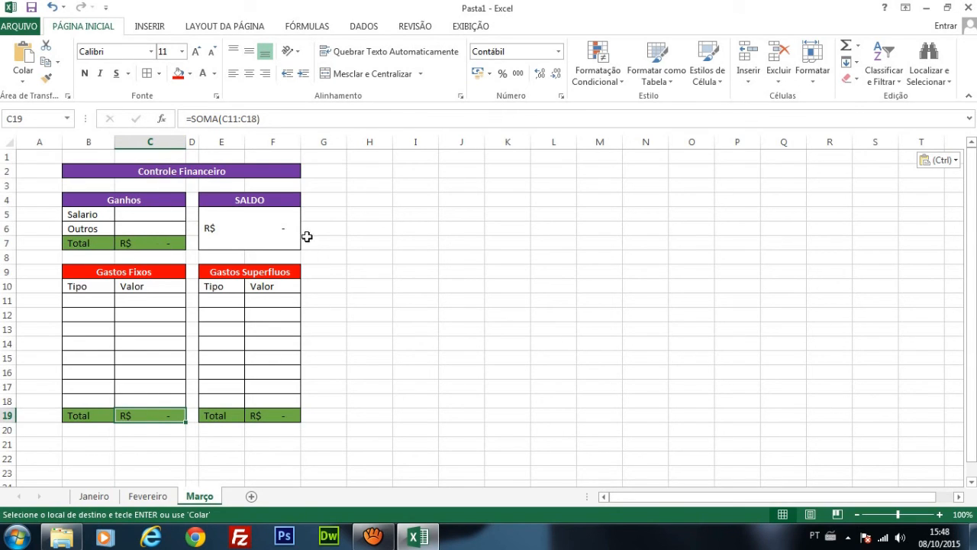
pyautogui.click(281, 228)
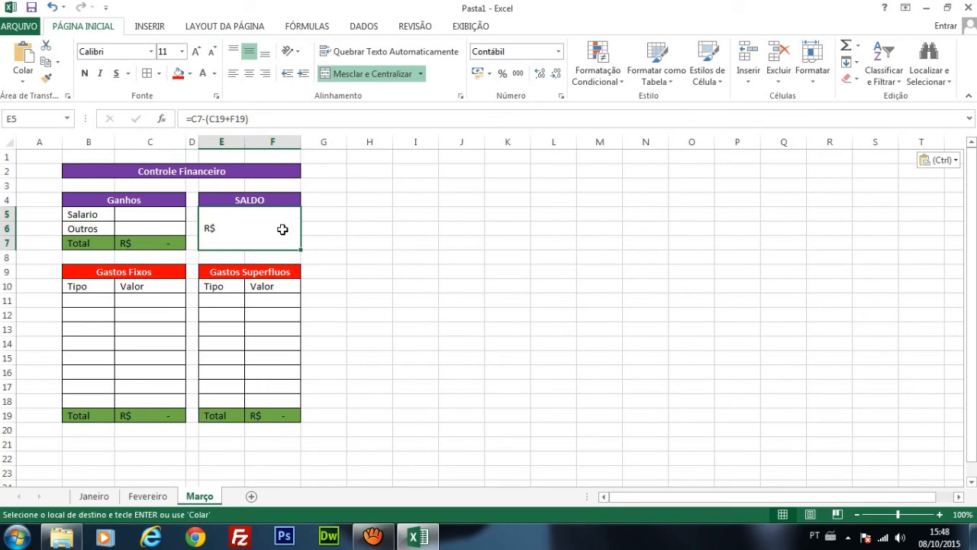
pyautogui.click(510, 344)
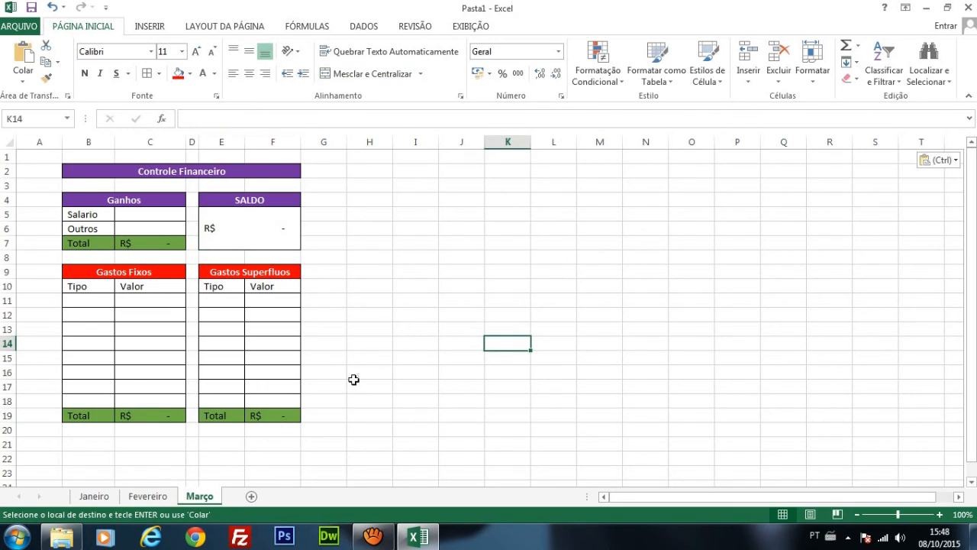
# Step: View the Fevereiro sheet once more and return to the Janeiro sheet
pyautogui.click(100, 501)
pyautogui.click(143, 497)
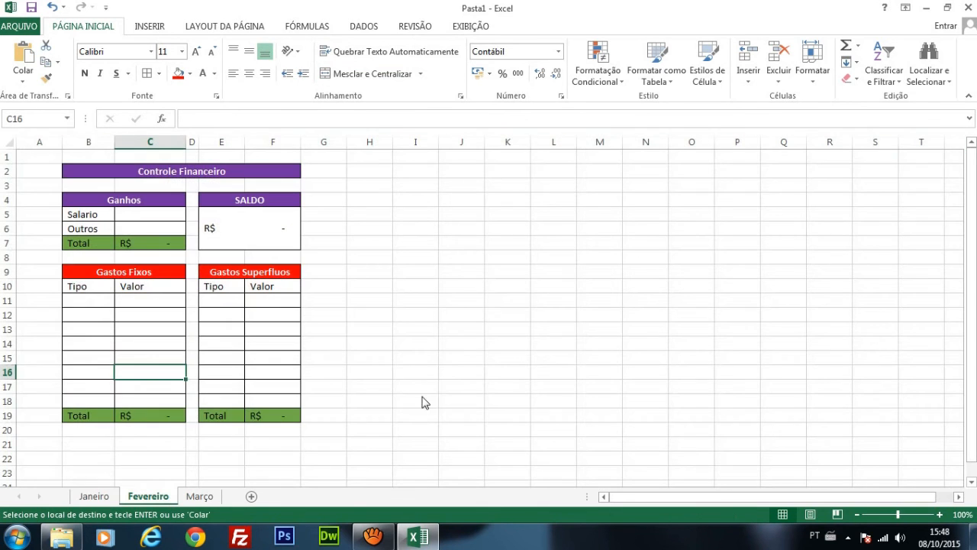
pyautogui.click(113, 497)
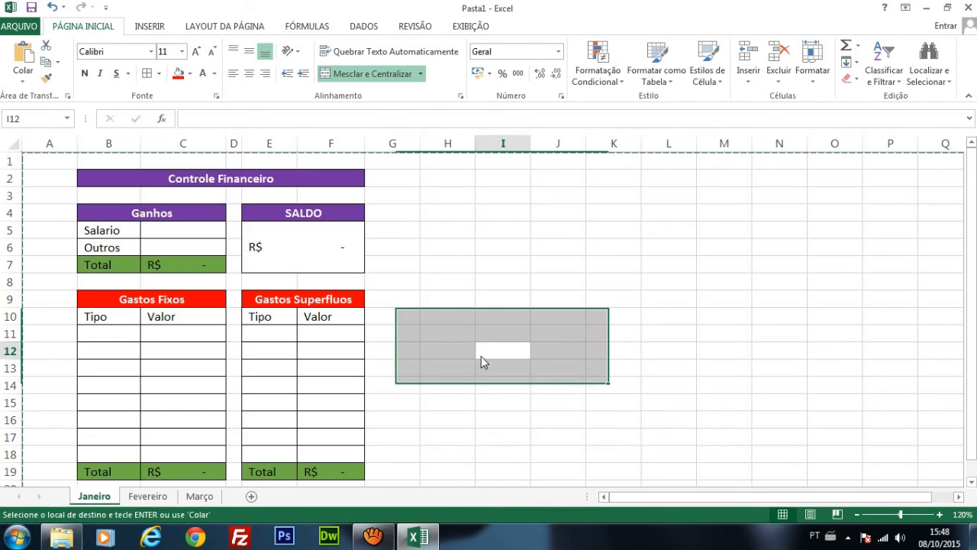
pyautogui.doubleClick(480, 355)
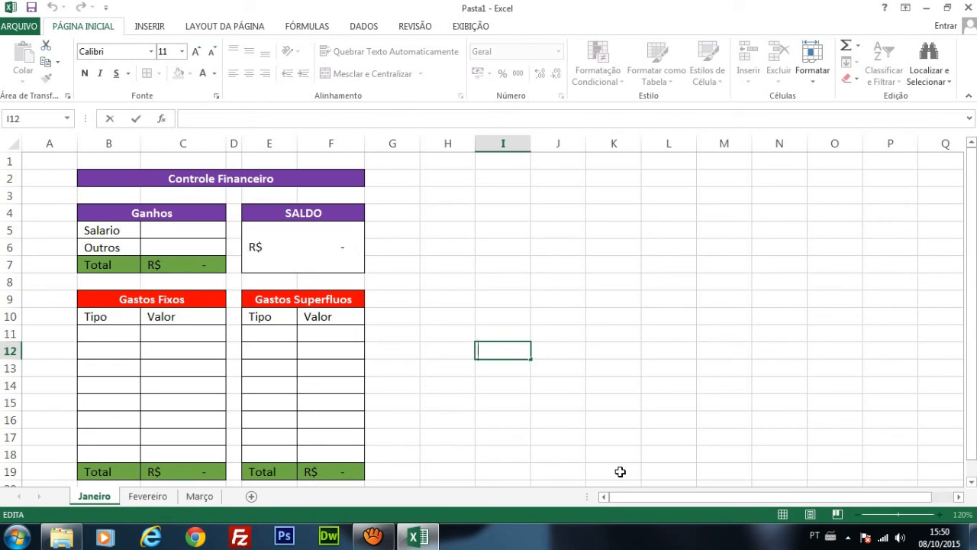
pyautogui.click(789, 277)
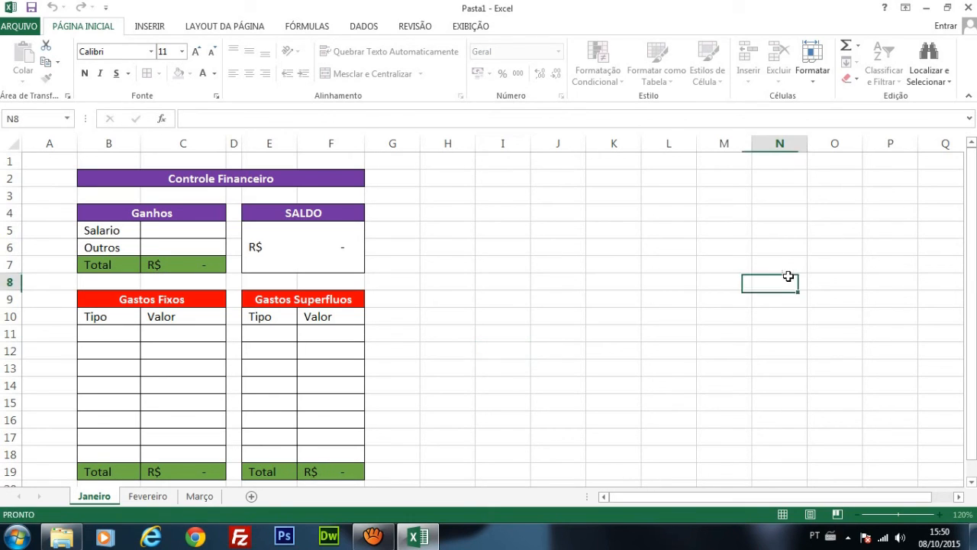